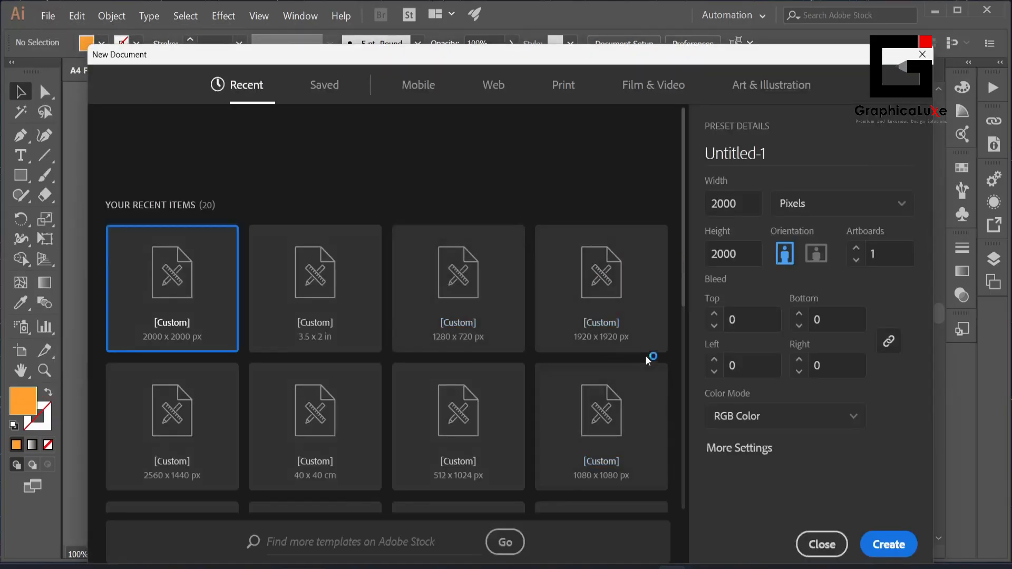
Step: Create a new portrait A4 document, 8.268 by 11.693 inches, with 0.125-inch bleed and CMYK color mode
scroll(648, 362, down, 3)
click(606, 439)
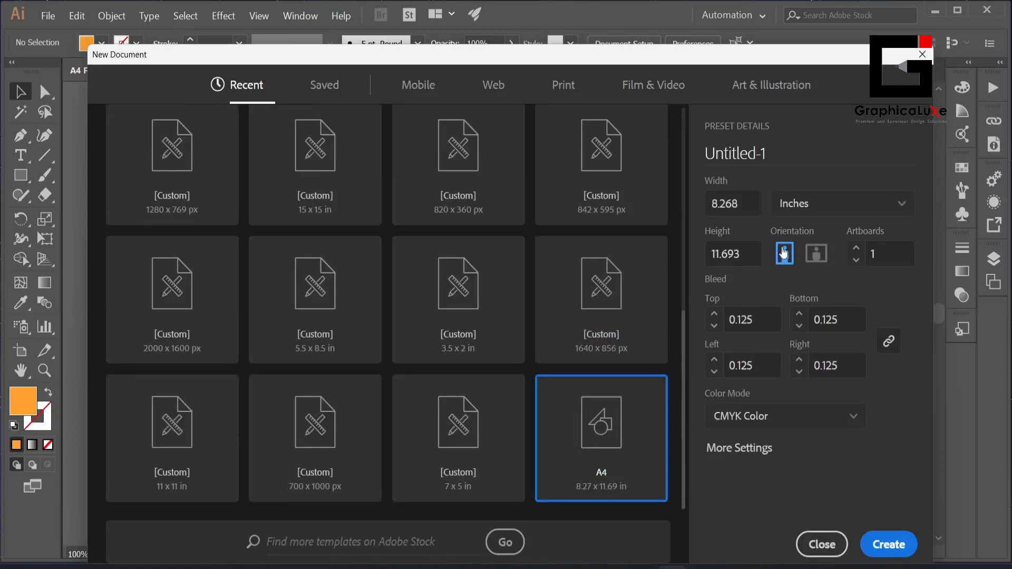
click(844, 420)
click(849, 470)
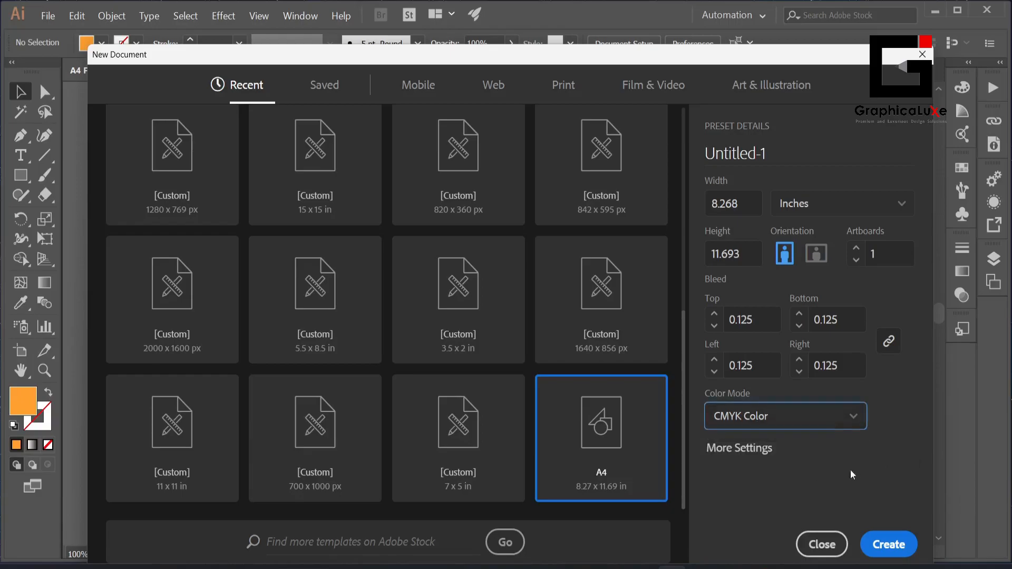
click(888, 546)
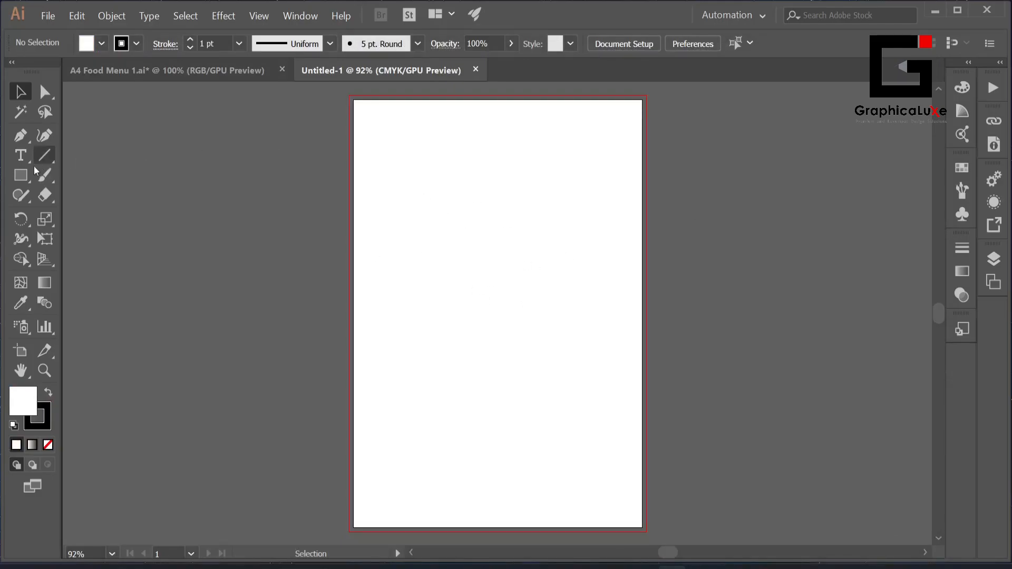
Step: Draw a white rectangle covering the whole artboard and remove its stroke
click(21, 175)
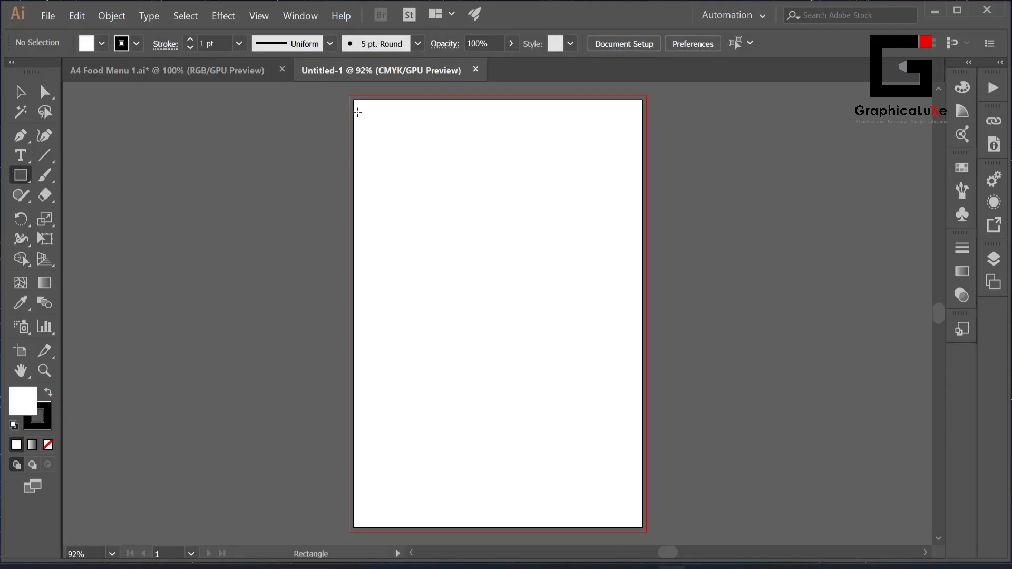
click(24, 355)
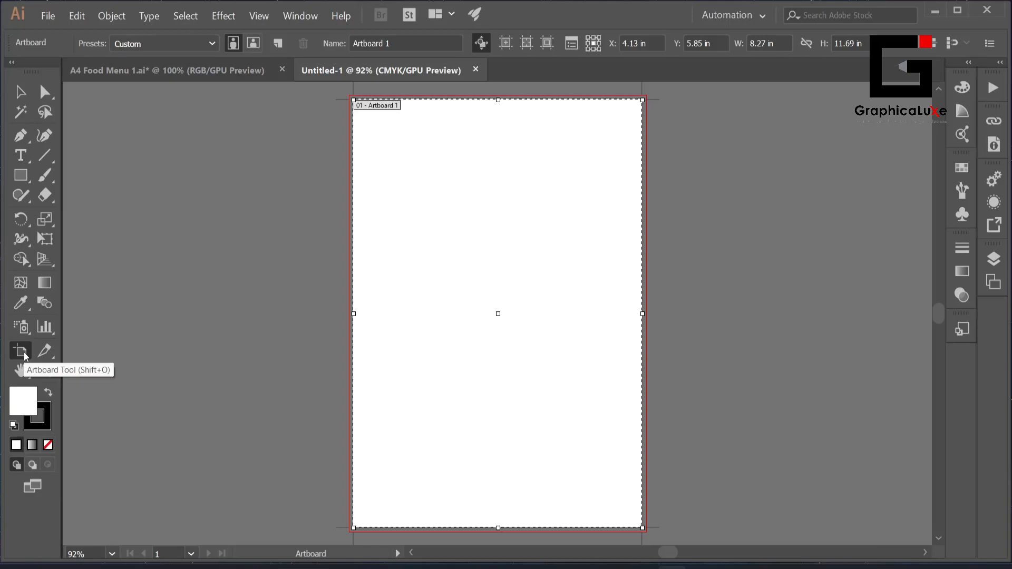
key(m)
mouse_move(394, 155)
mouse_down()
mouse_move(558, 334)
mouse_move(643, 528)
mouse_up()
key(v)
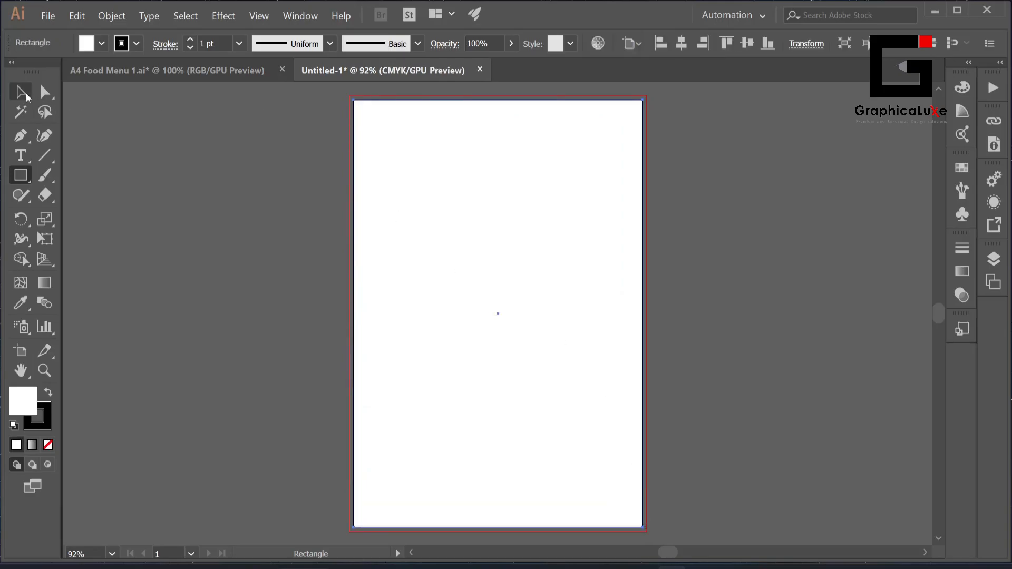
click(136, 43)
click(9, 75)
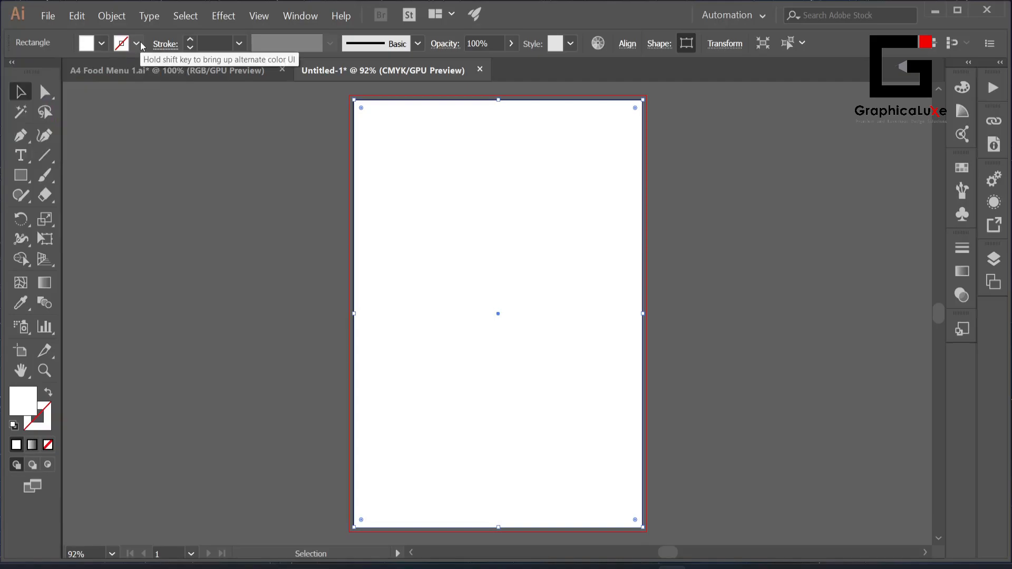
Step: Copy the colour swatches, icons and orange brush stroke from the A4 Food Menu 1 document and paste them beside the new artboard
click(169, 172)
click(181, 70)
drag(343, 169, 673, 368)
drag(537, 210, 195, 201)
click(303, 194)
click(436, 190)
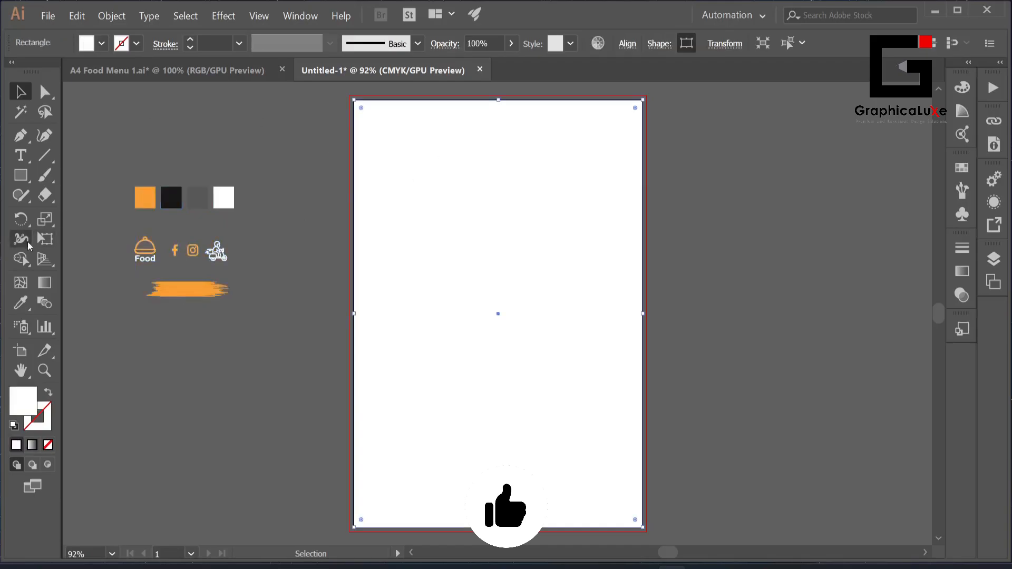
Step: Fill the artboard rectangle with the near-black swatch colour and align it to the artboard
click(20, 302)
click(174, 193)
click(21, 93)
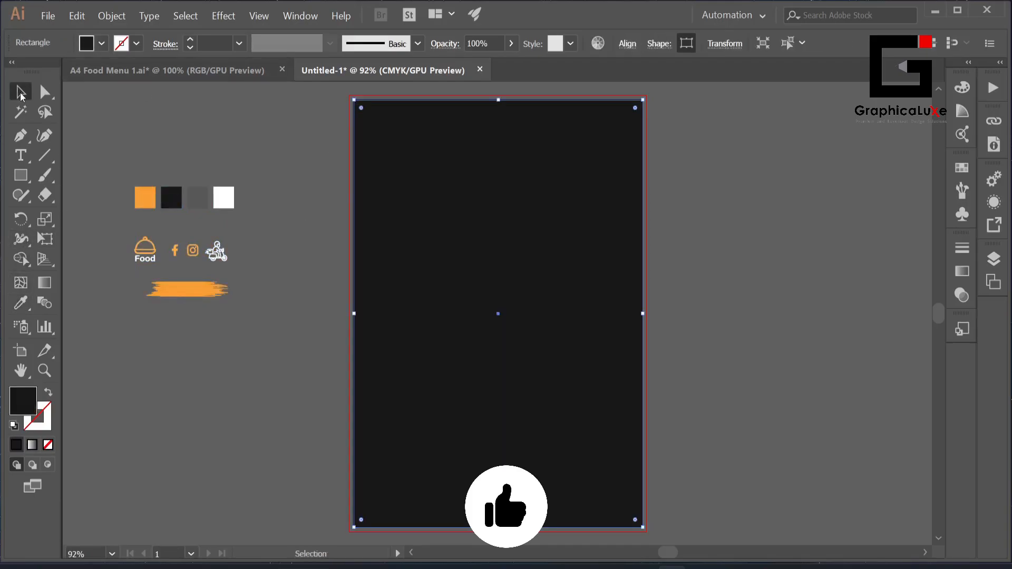
click(627, 44)
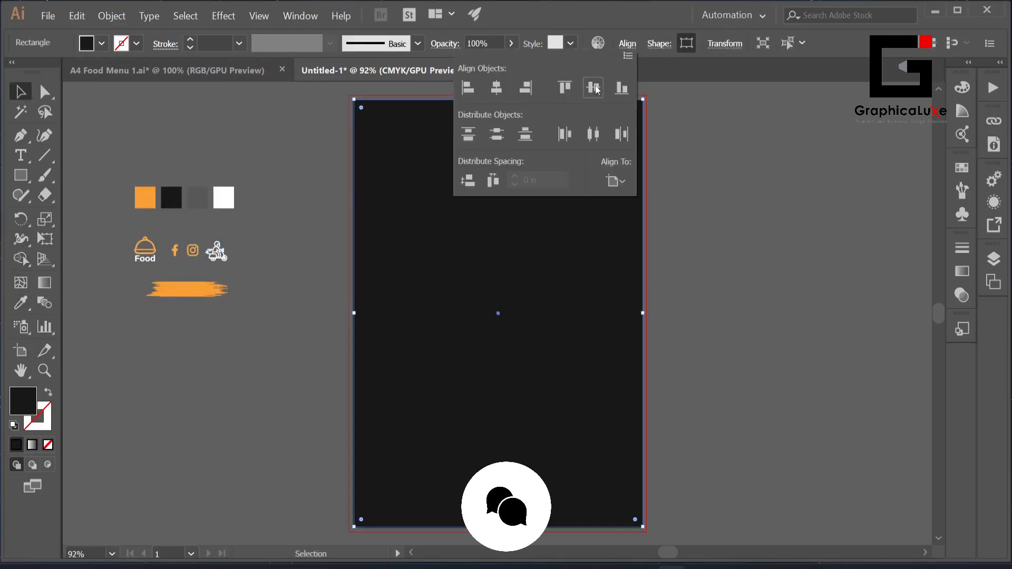
click(499, 92)
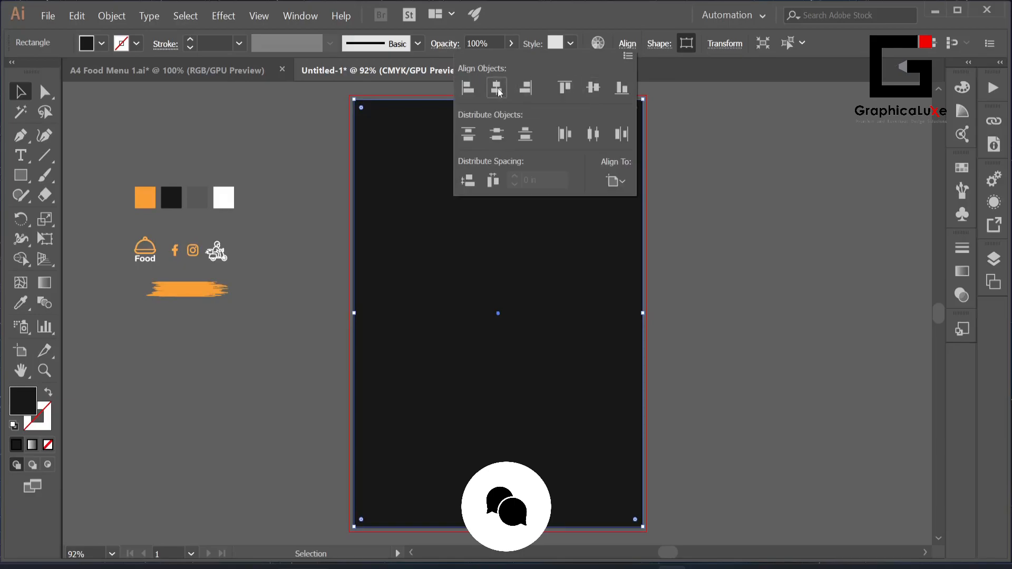
click(468, 89)
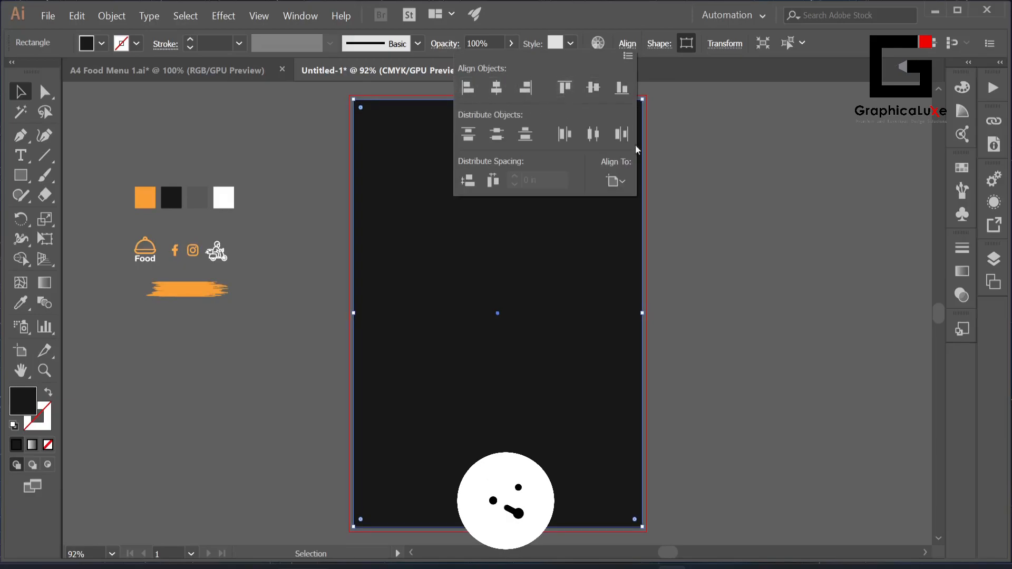
Step: Adjust the background rectangle's right edge so it meets the artboard's right edge exactly
click(716, 395)
scroll(666, 356, up, 3)
click(598, 346)
scroll(654, 344, up, 4)
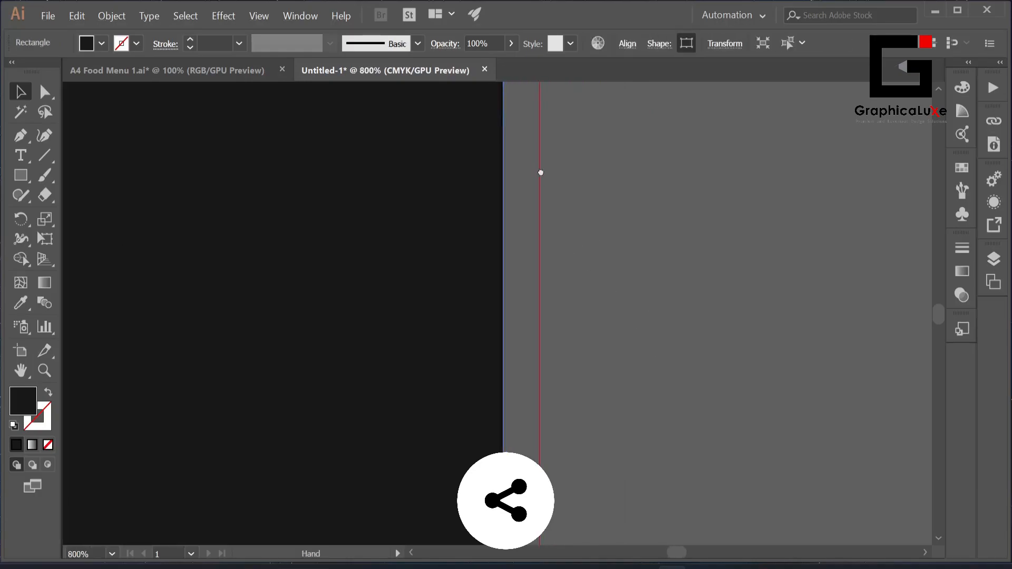
drag(540, 172, 634, 396)
scroll(627, 396, up, 2)
scroll(610, 395, up, 3)
scroll(574, 406, up, 1)
scroll(596, 344, up, 2)
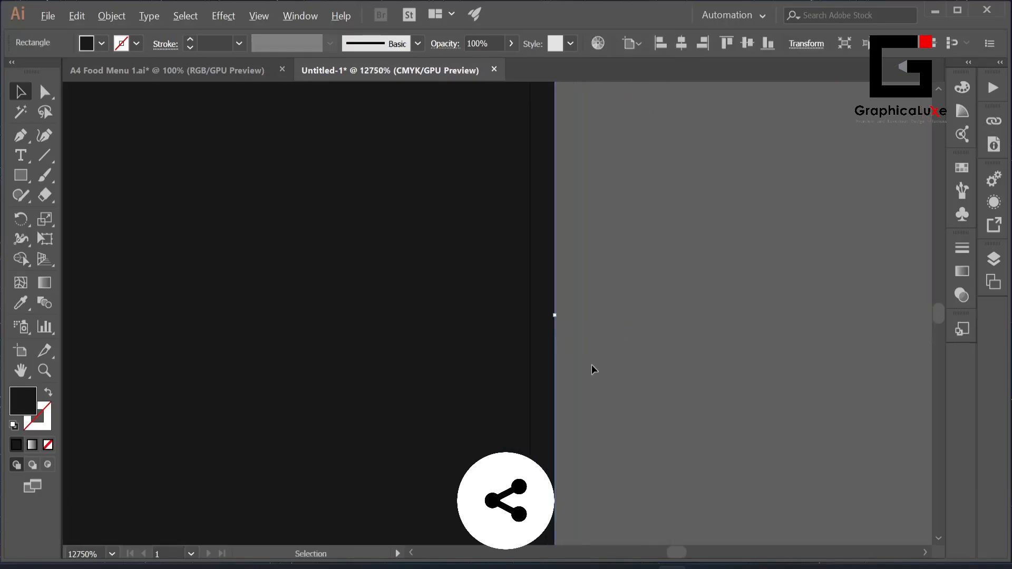
scroll(591, 368, up, 1)
drag(614, 283, 581, 282)
click(624, 301)
click(581, 292)
scroll(593, 301, up, 2)
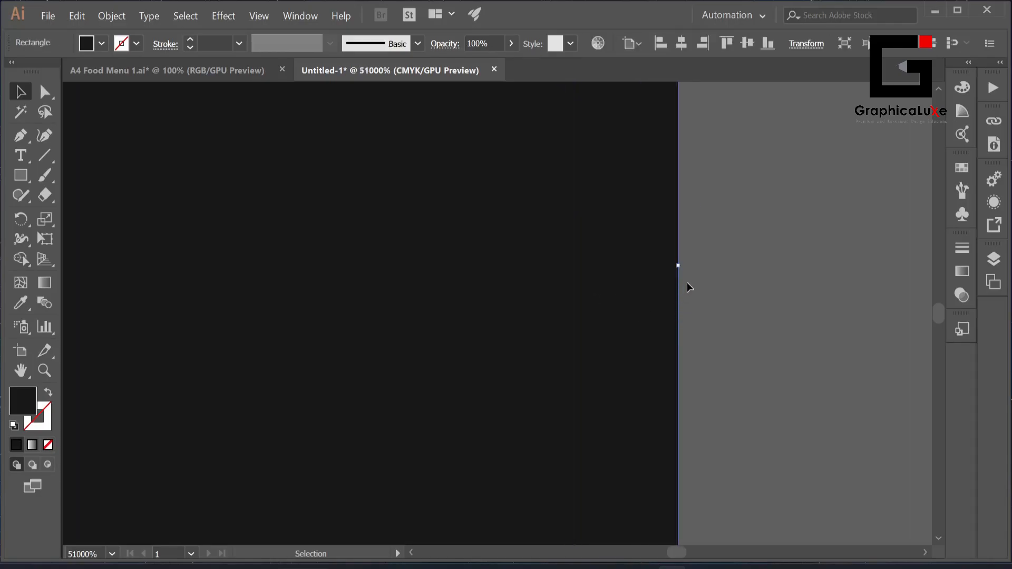
scroll(751, 285, up, 1)
drag(860, 218, 859, 220)
click(885, 255)
scroll(881, 257, down, 15)
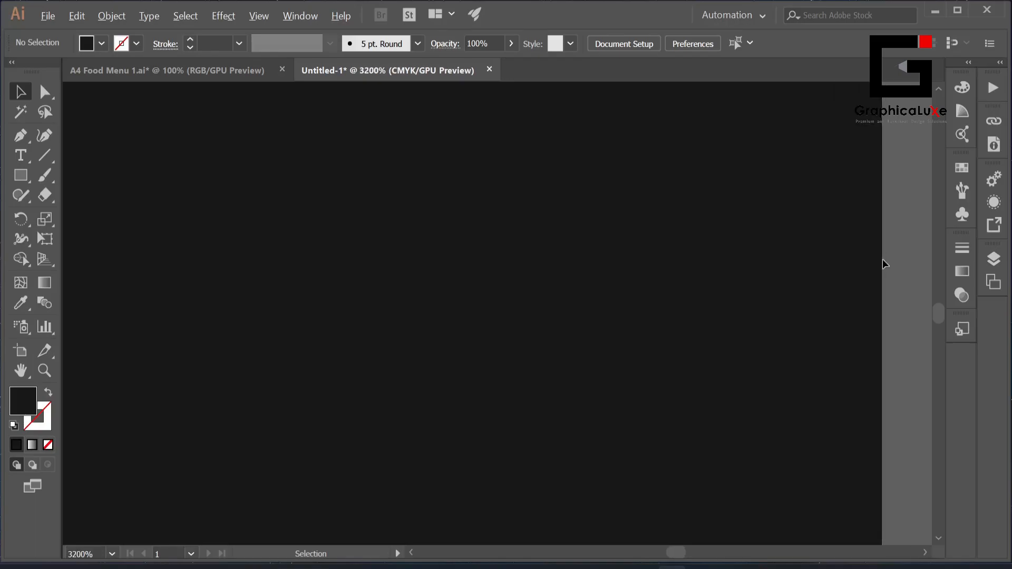
Step: Extend the background rectangle's bottom edge to meet the artboard's bottom edge
scroll(599, 445, up, 6)
click(481, 350)
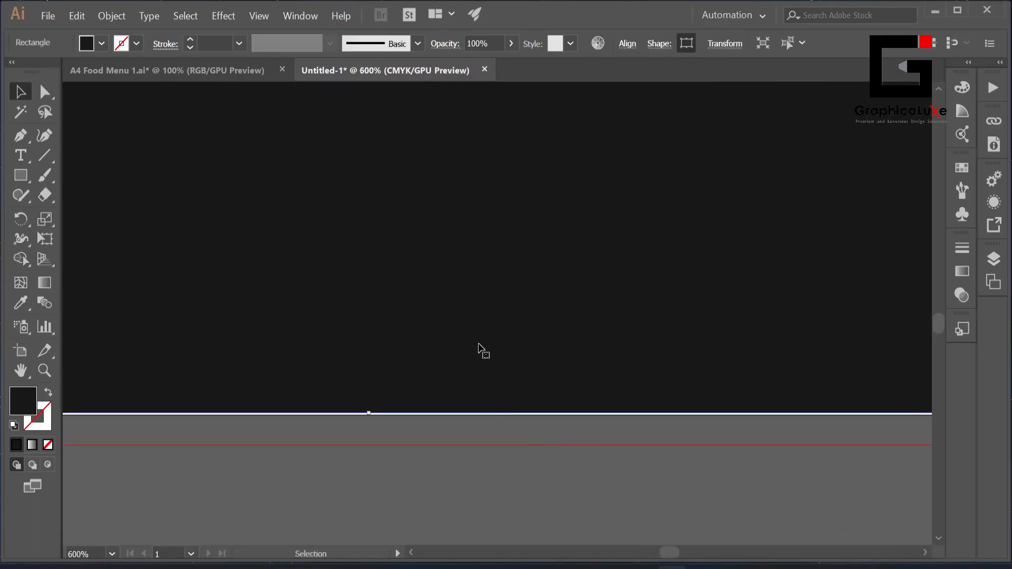
scroll(365, 445, up, 3)
scroll(379, 238, up, 3)
drag(429, 362, 429, 379)
click(435, 426)
scroll(436, 425, down, 10)
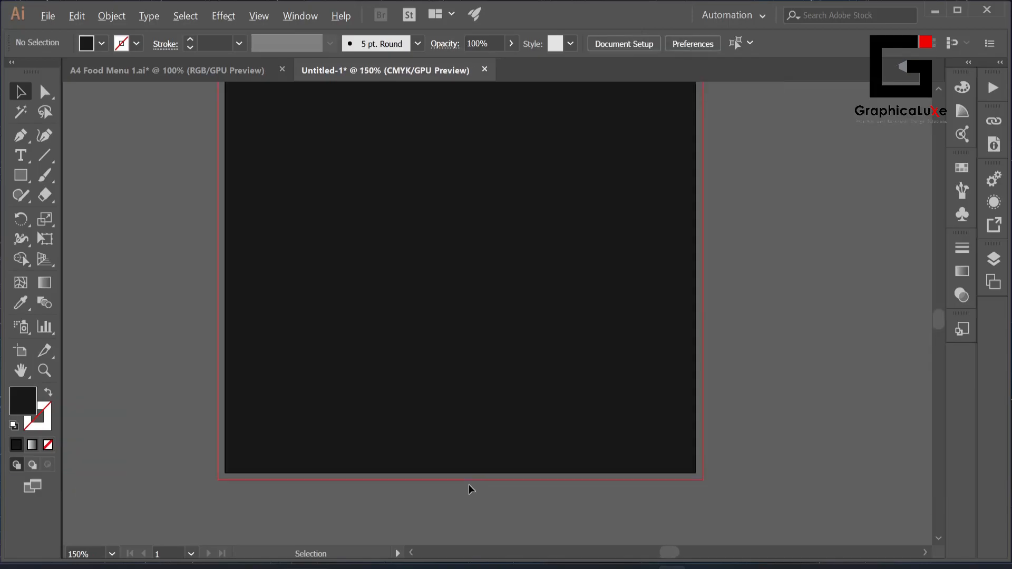
Step: Lock the near-black background rectangle
drag(500, 292, 556, 419)
scroll(469, 340, up, 1)
drag(459, 293, 521, 359)
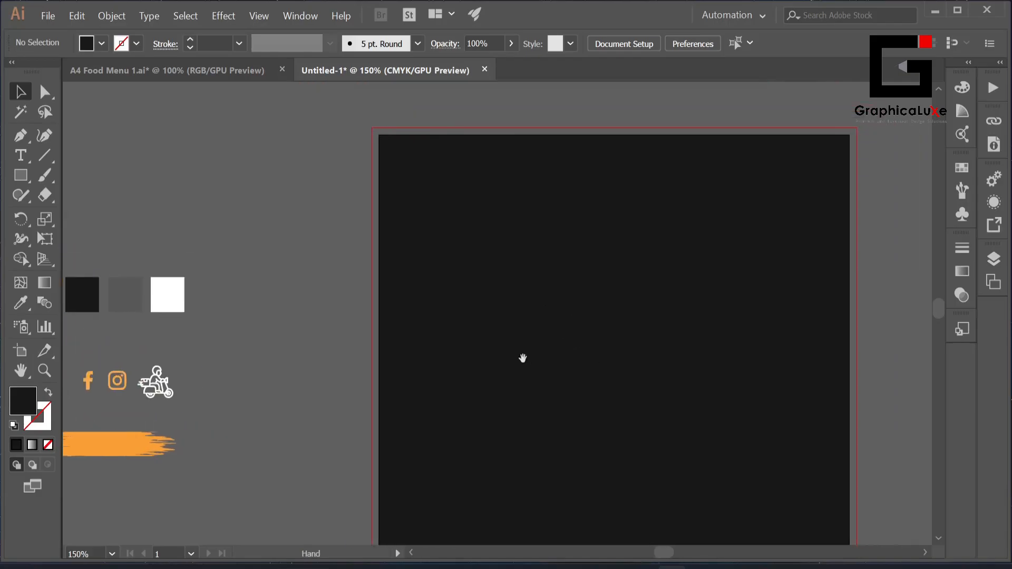
click(549, 285)
click(125, 22)
mouse_move(152, 90)
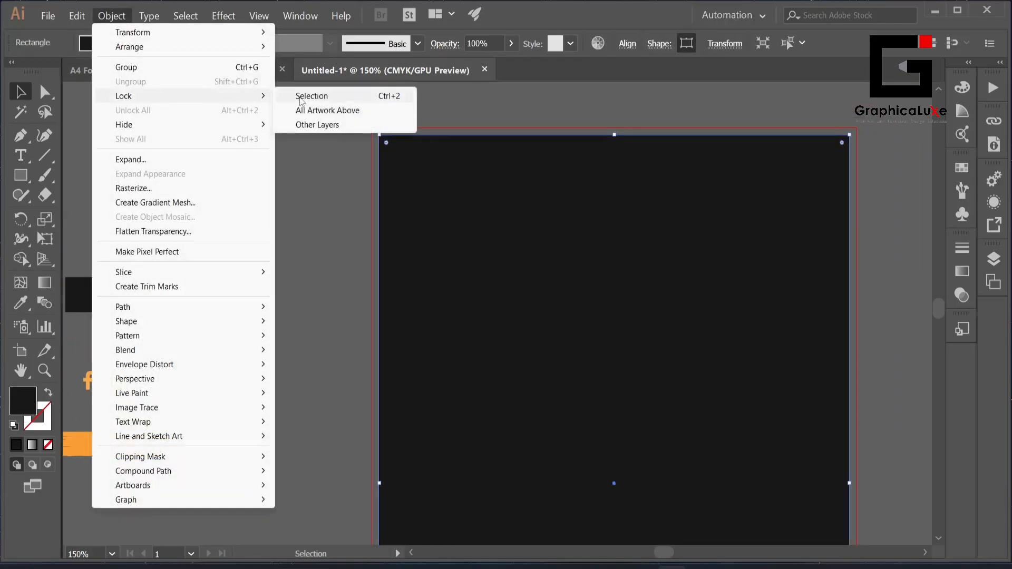
click(289, 89)
Step: Draw a tall, narrow rectangle in the upper part of the artboard
click(22, 177)
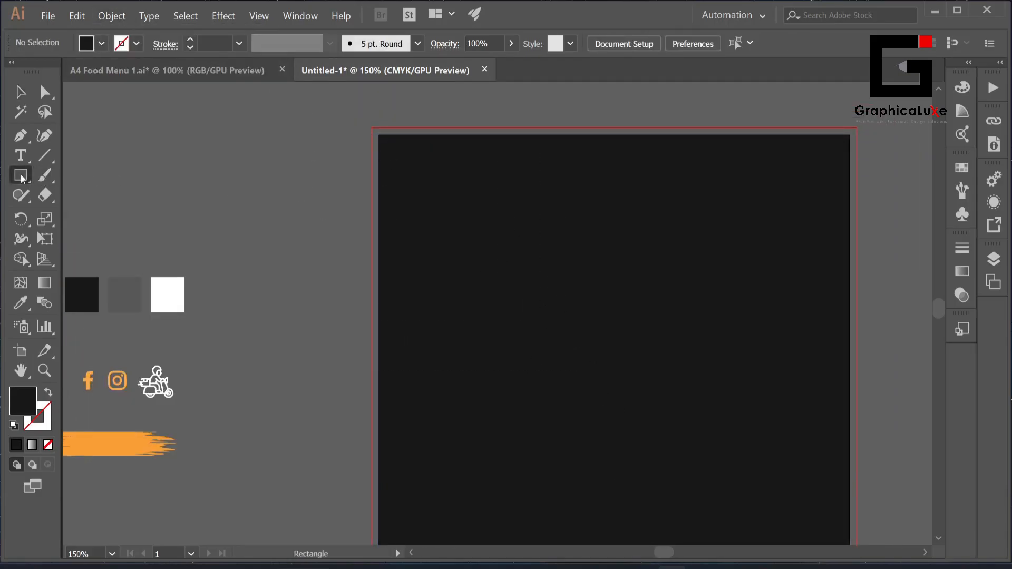
drag(493, 166, 554, 440)
click(21, 92)
Step: Round the two bottom corners of the narrow rectangle fully into a semicircular end
key(a)
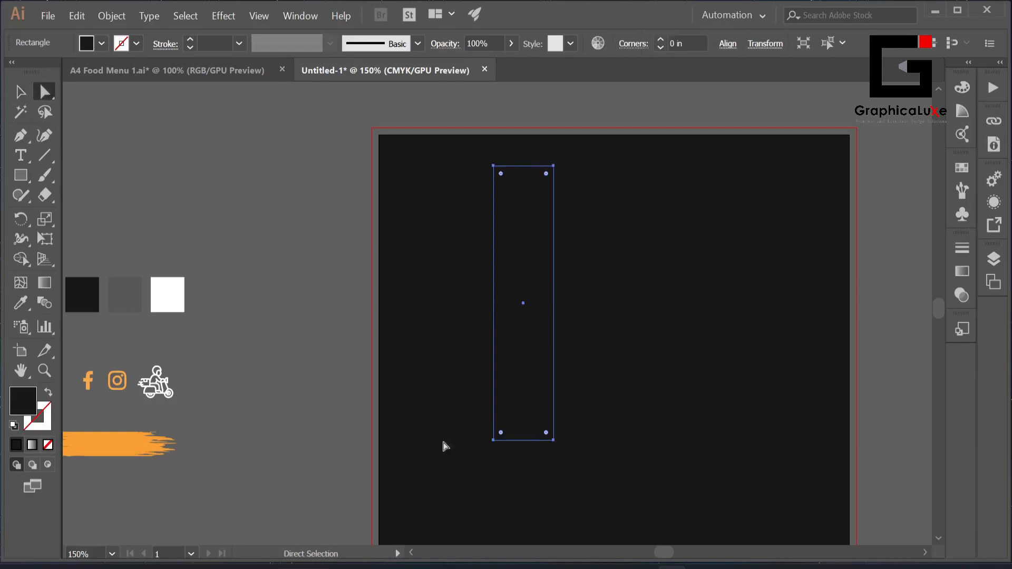
click(494, 440)
shift+click(553, 440)
drag(500, 433, 521, 329)
click(21, 93)
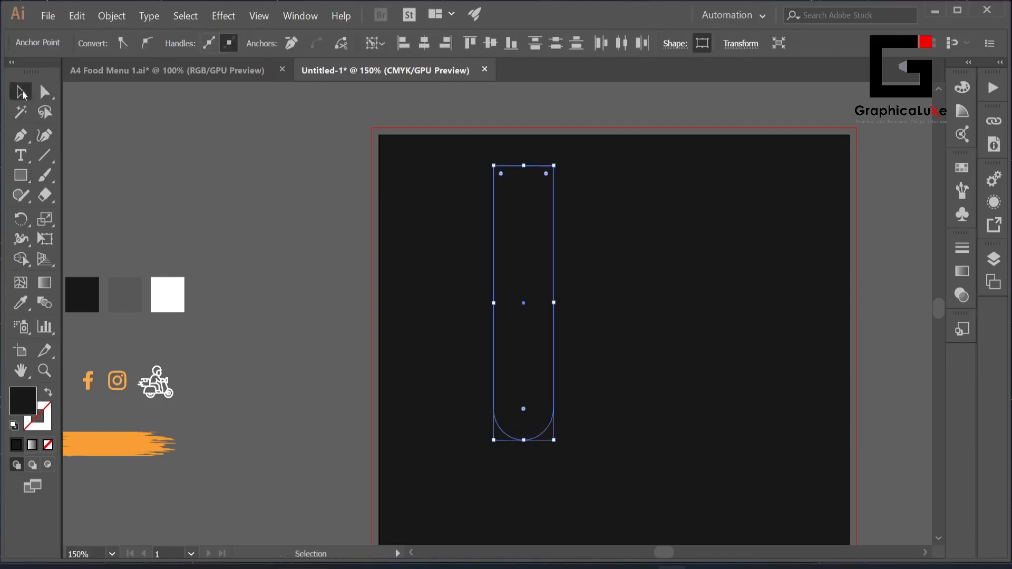
click(278, 266)
Step: Lengthen the rounded bar downward and place a copy of it just to its right
click(501, 332)
drag(523, 439, 522, 478)
drag(521, 397, 595, 397)
click(500, 356)
Step: Apply the dark grey swatch's fill with 30% opacity to both rounded bars
drag(443, 333, 616, 389)
click(21, 305)
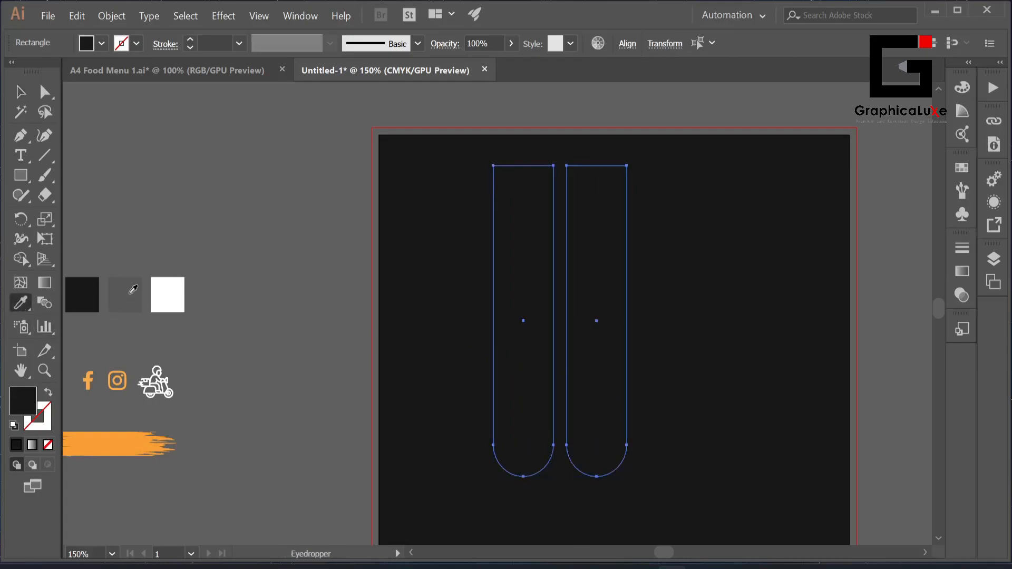
click(126, 293)
click(21, 93)
click(437, 326)
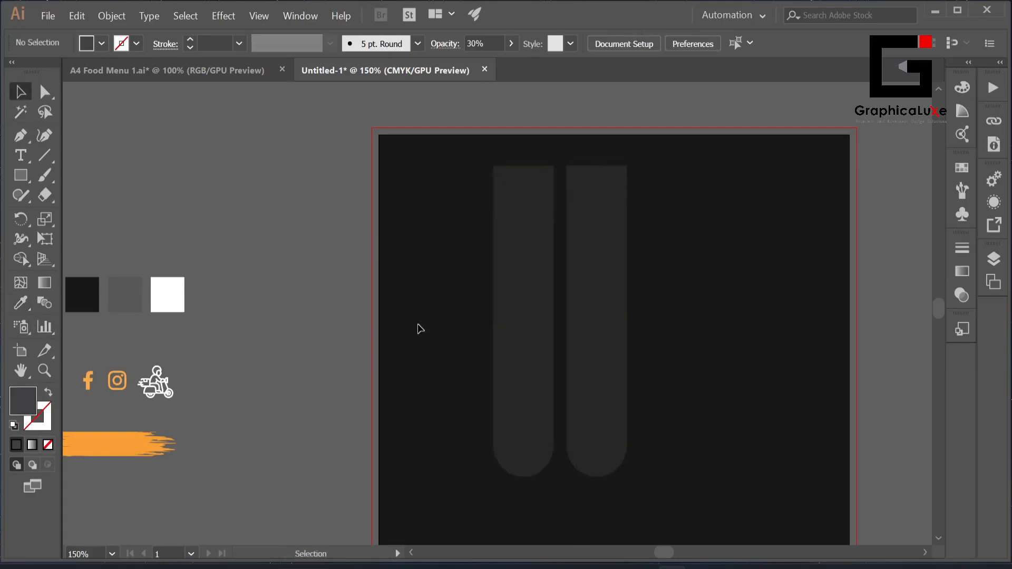
Step: Repeat the duplication of the second bar twice to make a row of four evenly spaced bars
click(594, 385)
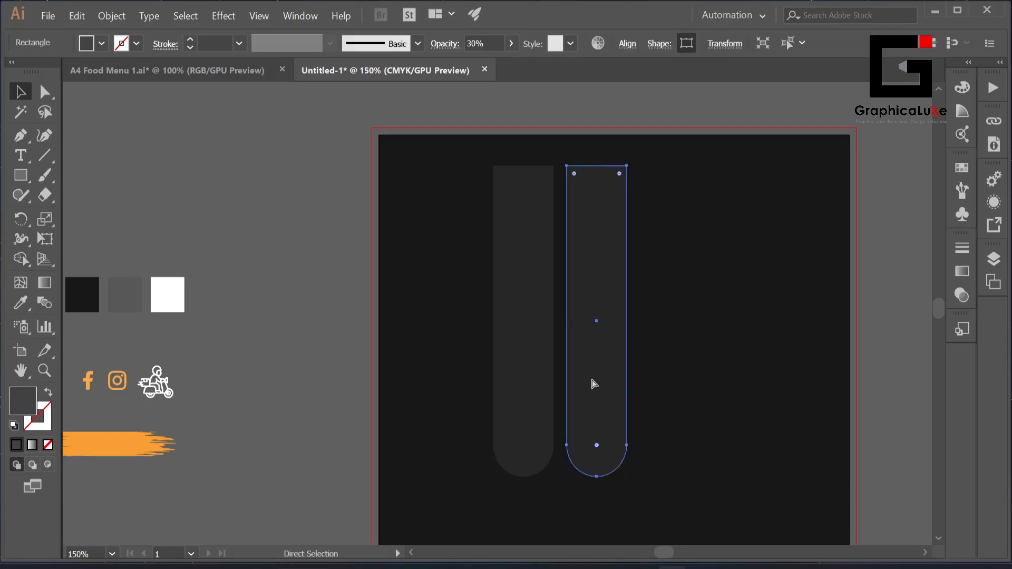
key(ctrl+d)
key(ctrl+d)
drag(592, 379, 611, 321)
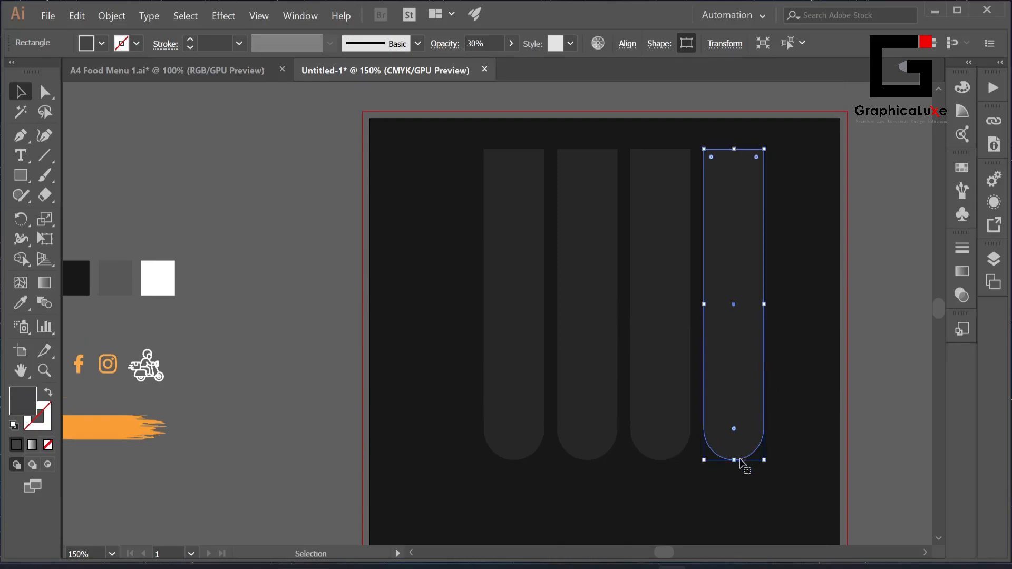
Step: Stagger the four bars' lengths by shortening the first, third and fourth and slightly lengthening the second
click(515, 459)
drag(515, 459, 515, 409)
click(664, 457)
drag(664, 457, 660, 337)
click(720, 393)
drag(733, 459, 733, 433)
click(667, 494)
click(666, 325)
drag(661, 336, 660, 352)
click(659, 403)
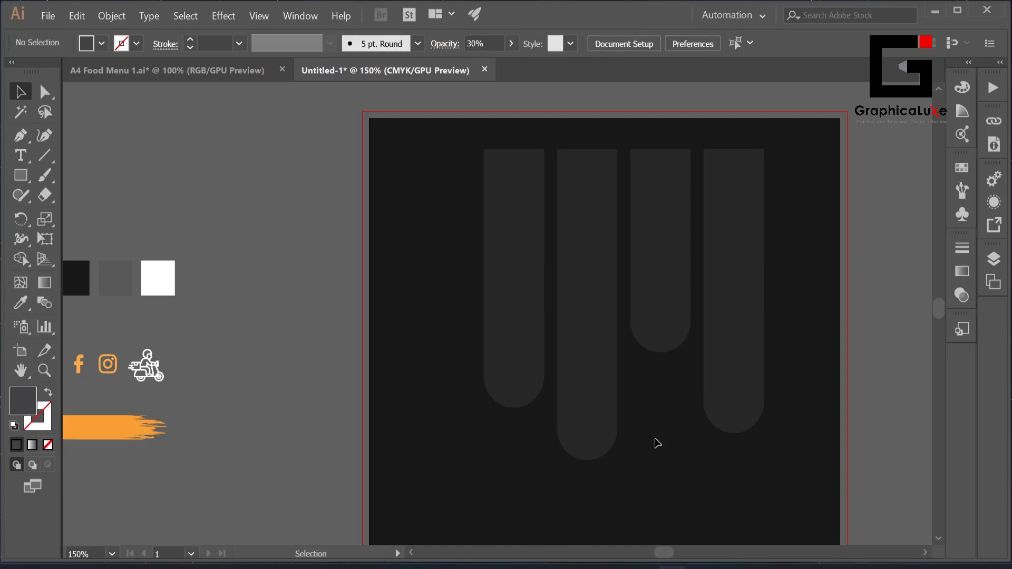
click(586, 420)
drag(587, 459, 587, 471)
click(670, 466)
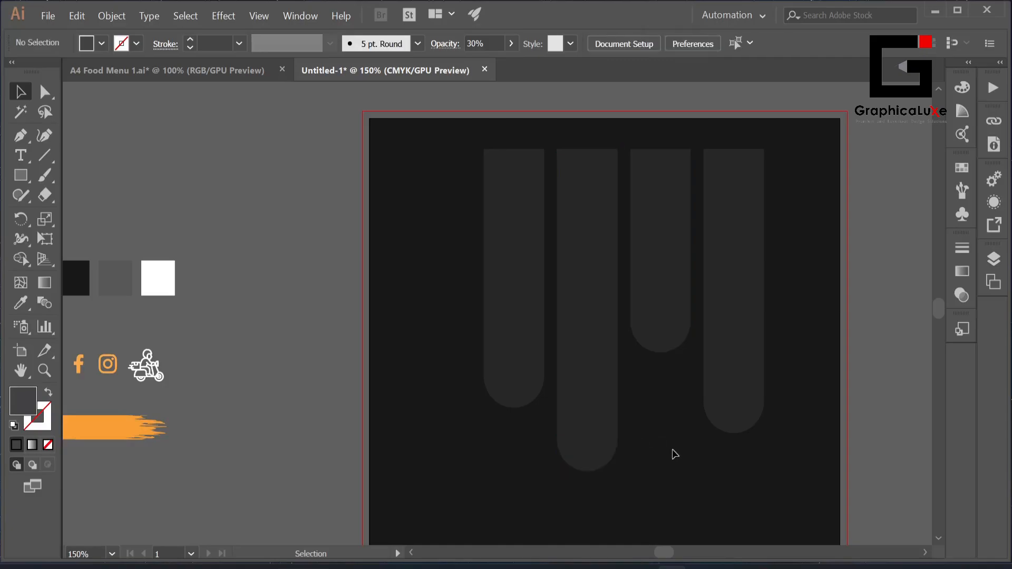
Step: Group the four rounded bars
drag(778, 342, 779, 343)
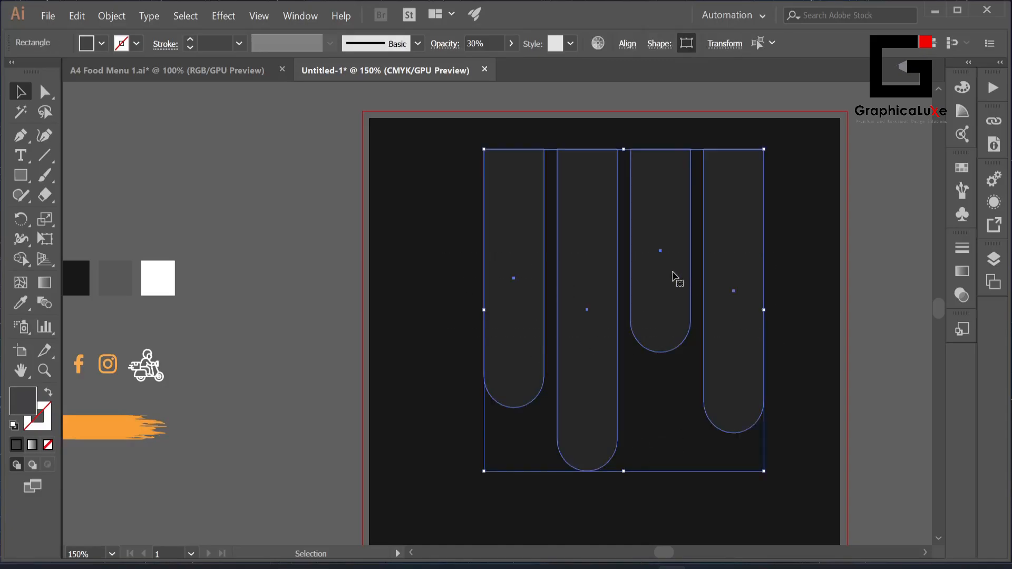
right_click(673, 272)
click(700, 355)
Step: Rotate the bar group about 45° counterclockwise and move it over the artboard's top-left corner
click(774, 473)
drag(830, 421, 853, 390)
drag(629, 371, 533, 310)
click(619, 396)
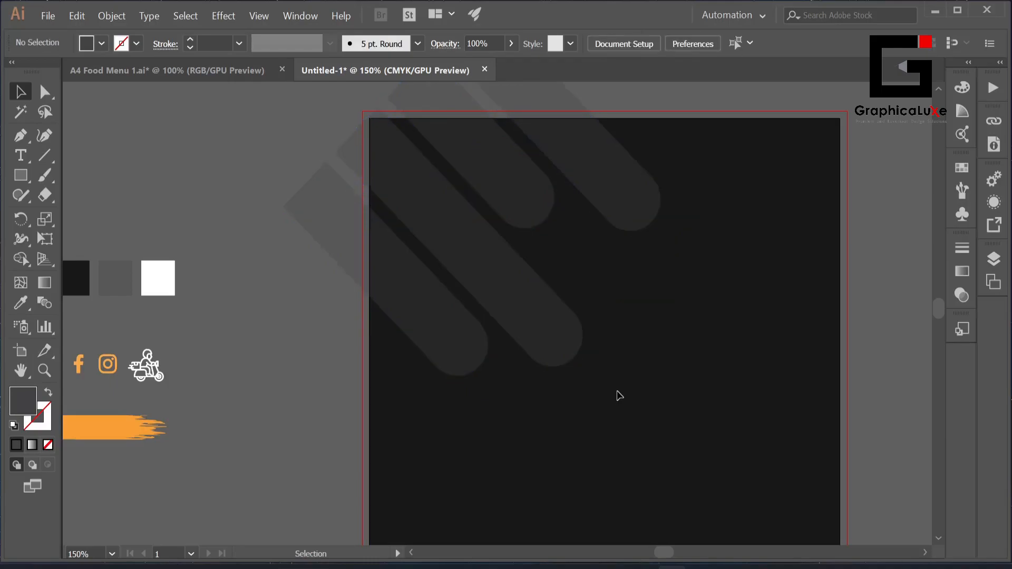
Step: Enlarge the diagonal bar group slightly and reposition it over the artboard's top-left corner
drag(623, 390, 622, 432)
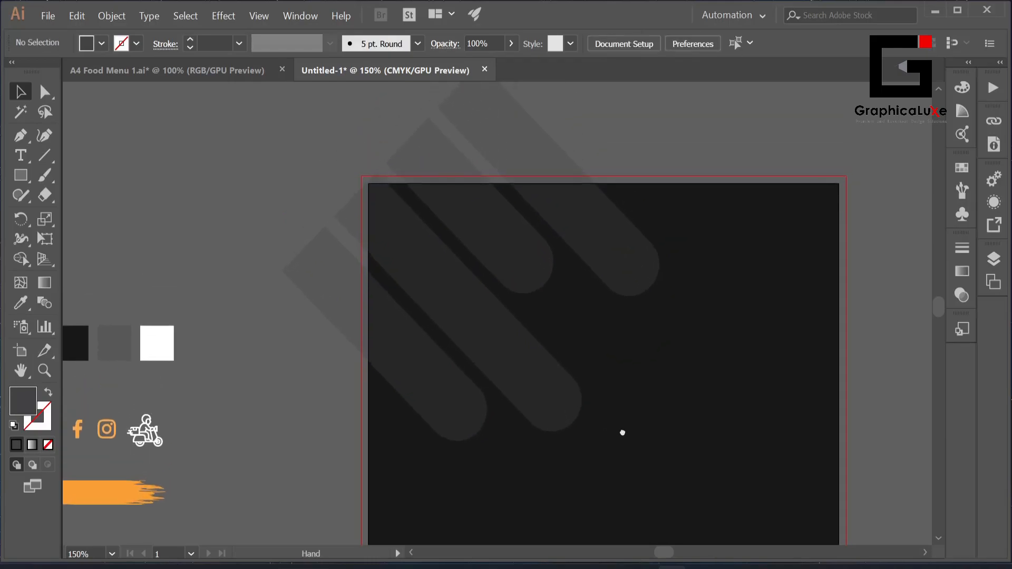
click(523, 361)
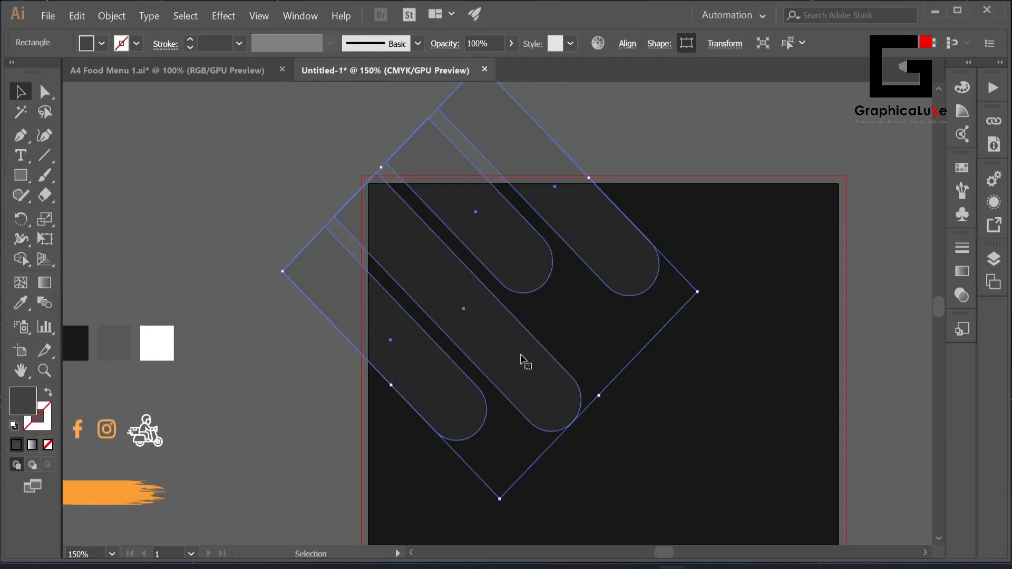
drag(605, 391, 620, 416)
click(717, 410)
drag(529, 380, 533, 375)
click(296, 387)
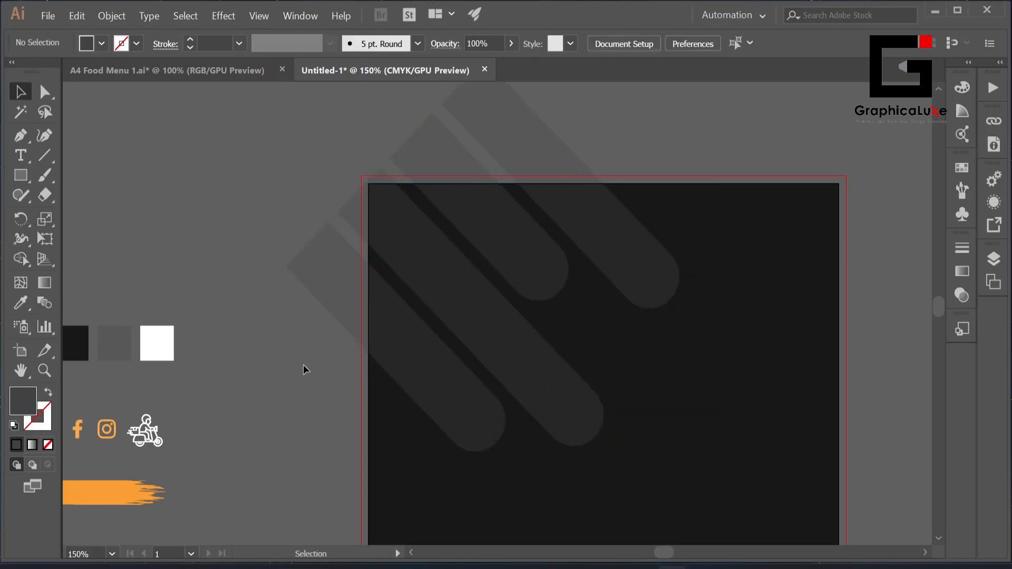
Step: Draw a horizontal line across the bars near the page's upper edge and align it to the artboard's top edge
scroll(305, 365, down, 1)
drag(305, 367, 293, 413)
scroll(324, 295, down, 1)
scroll(316, 329, up, 1)
scroll(330, 343, up, 1)
click(45, 156)
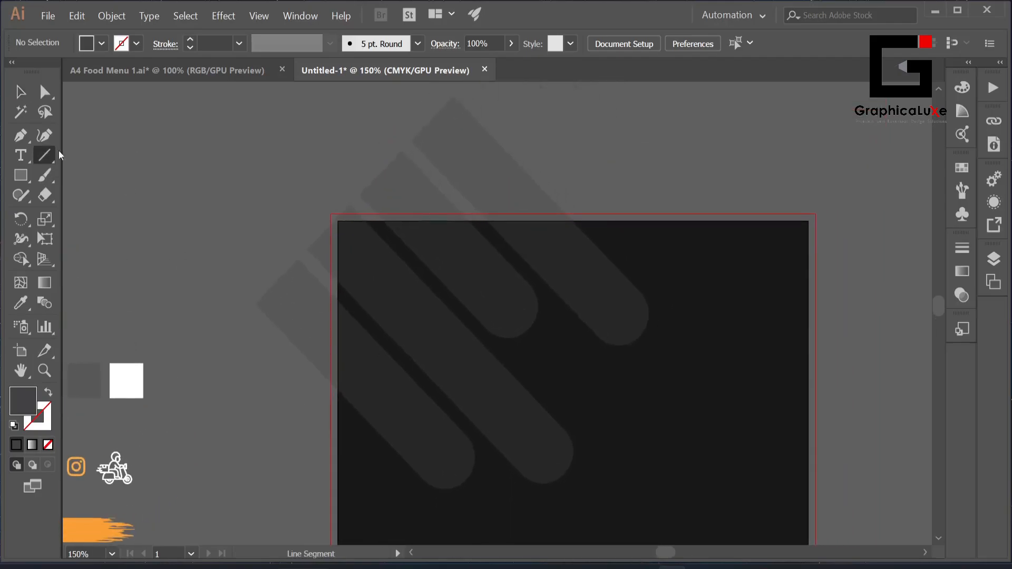
drag(778, 233, 777, 234)
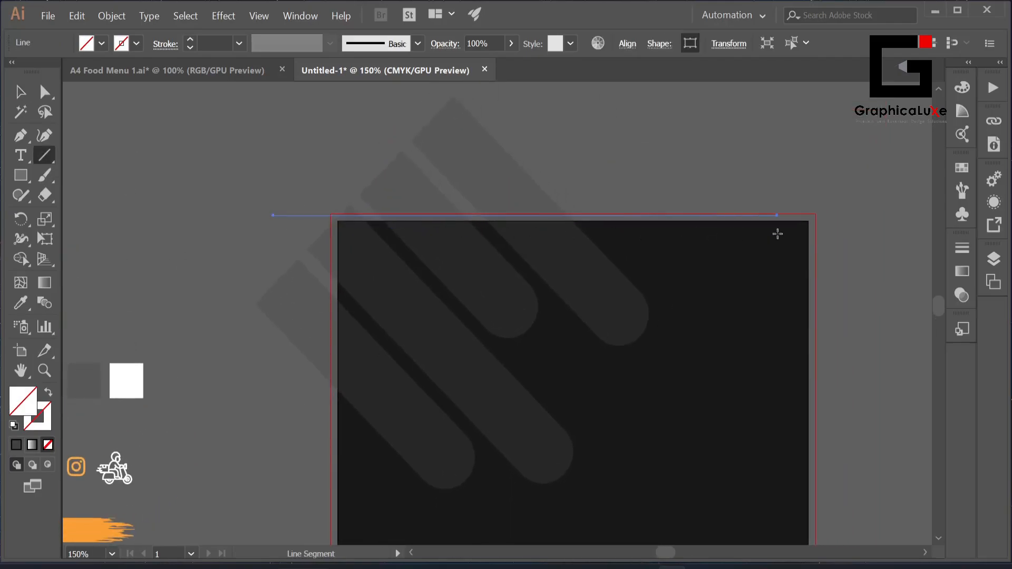
click(21, 93)
drag(248, 195, 304, 231)
click(635, 47)
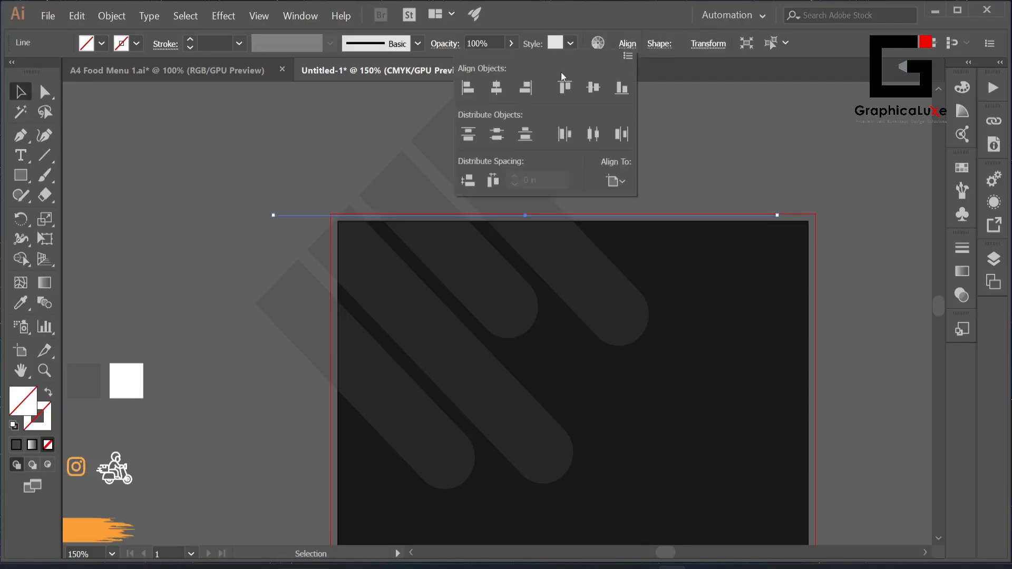
click(564, 90)
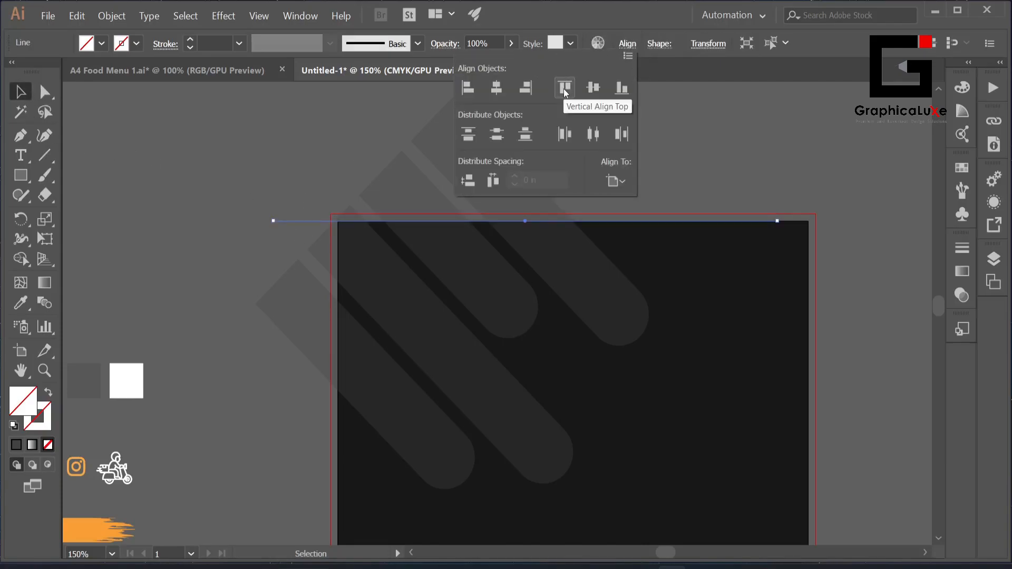
Step: Draw a vertical line beside the bars and align it to the artboard's left edge
click(285, 140)
click(214, 248)
drag(214, 248, 232, 197)
key(backslash)
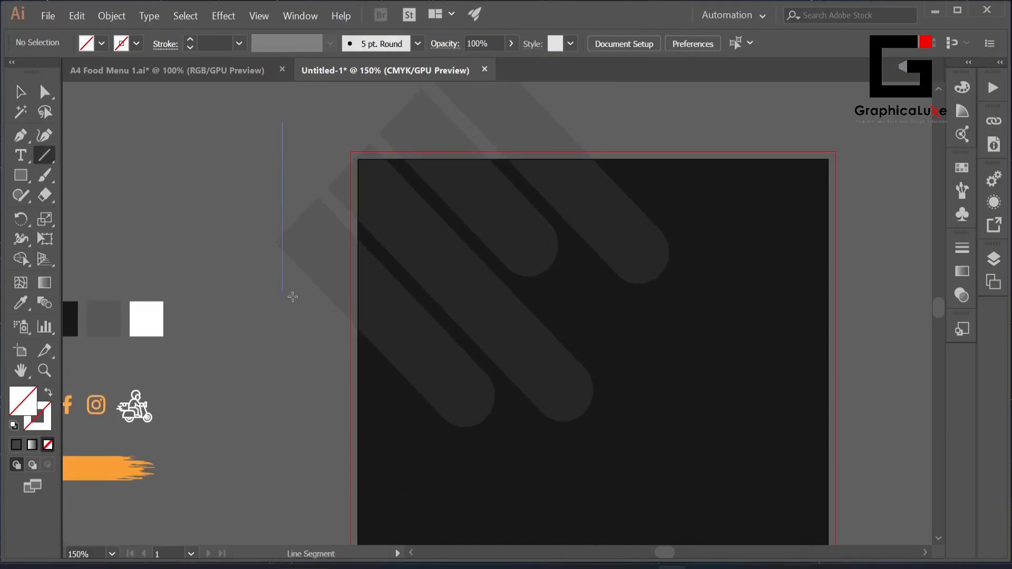
drag(293, 419, 293, 419)
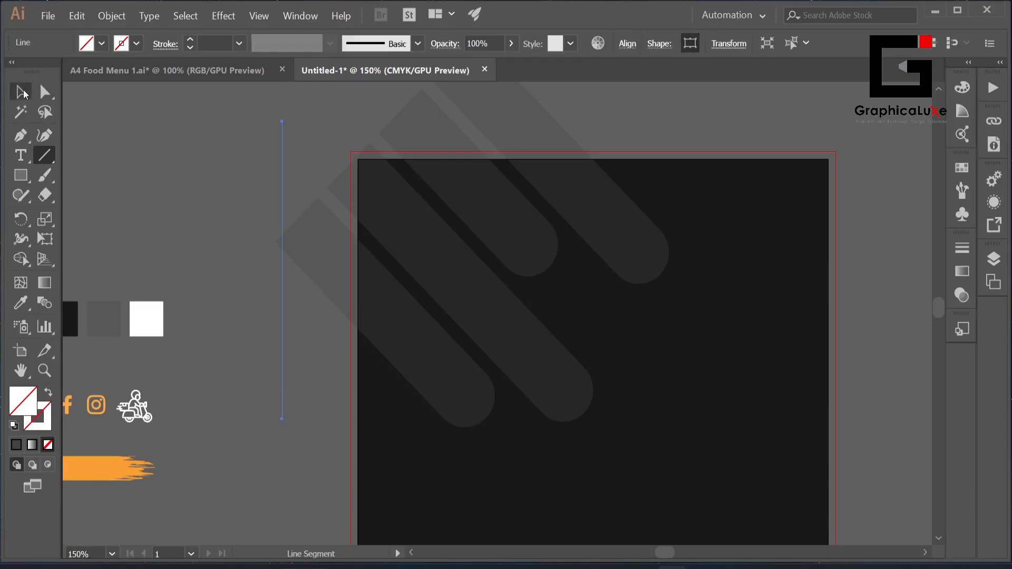
click(21, 92)
click(627, 44)
click(467, 88)
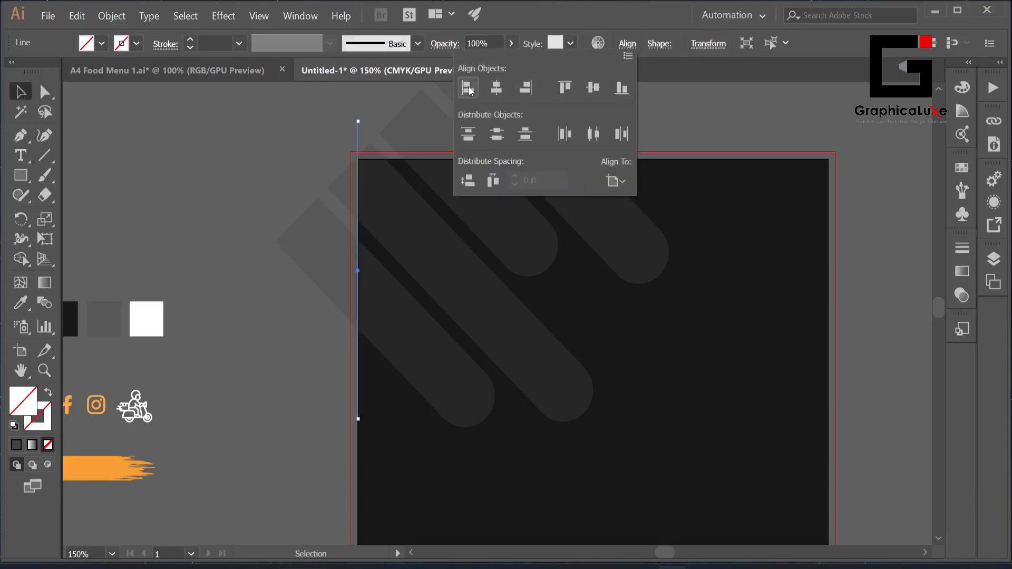
Step: Use Shape Builder on the bars and both lines to remove the bar portions outside the artboard
key(ctrl+a)
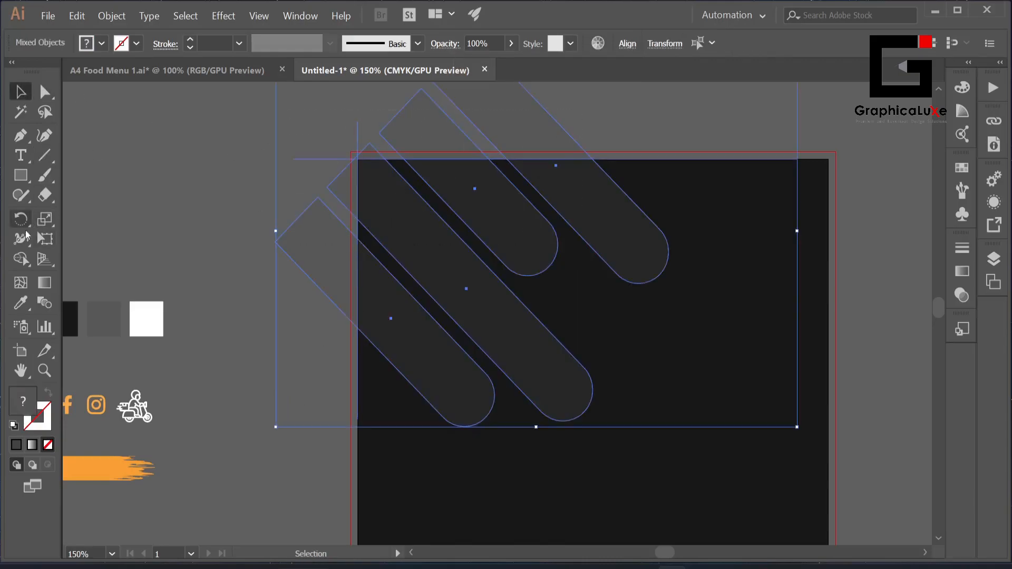
click(21, 259)
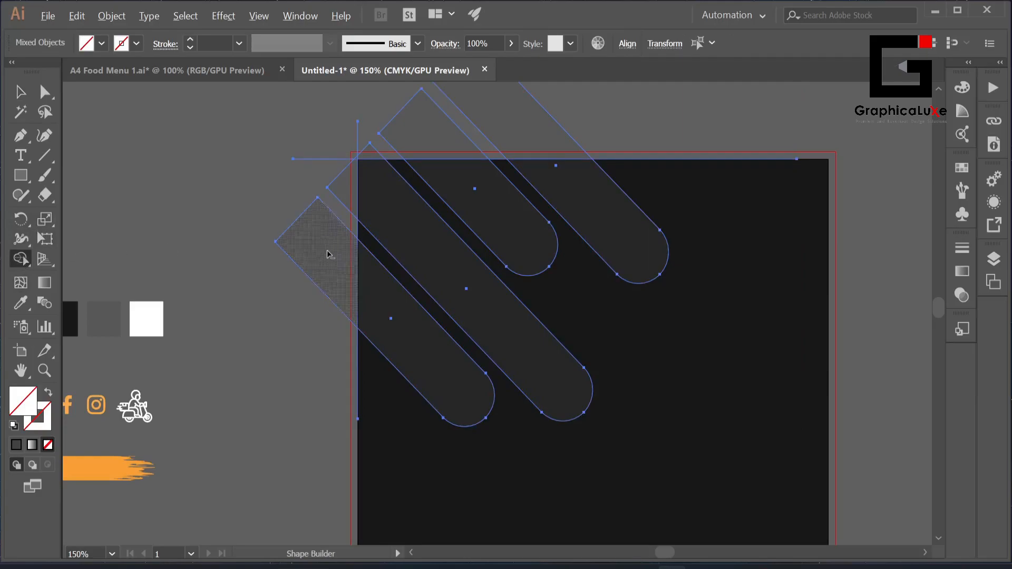
alt+click(327, 254)
alt+click(343, 190)
mouse_move(370, 156)
mouse_down()
mouse_move(436, 127)
mouse_move(496, 120)
mouse_up()
Step: Delete the horizontal and vertical cutting lines left around the artboard's top-left corner
click(21, 92)
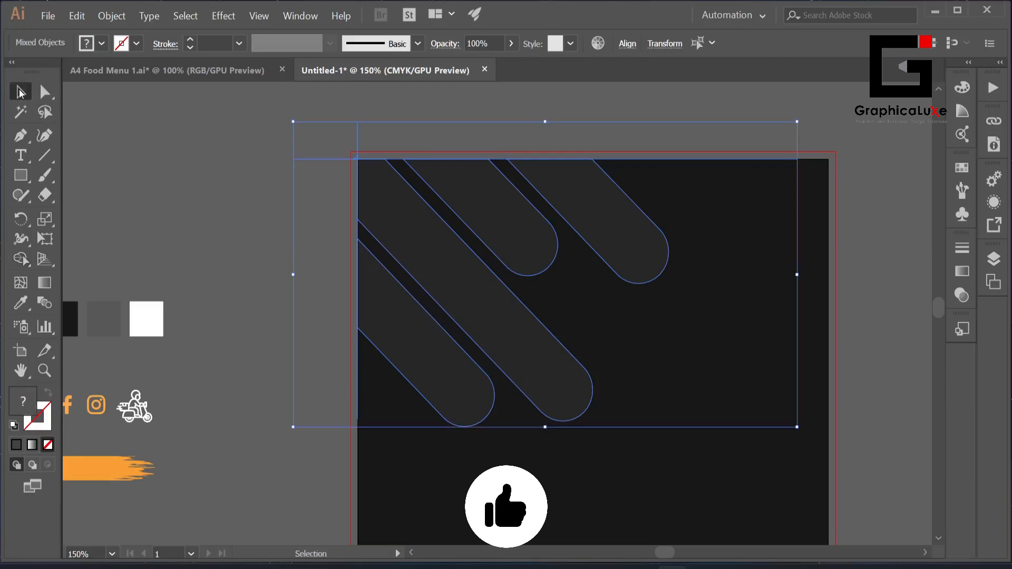
click(193, 163)
drag(287, 158, 330, 211)
key(Delete)
drag(303, 113, 409, 131)
key(Delete)
Step: Lock the trimmed diagonal bar group
click(393, 214)
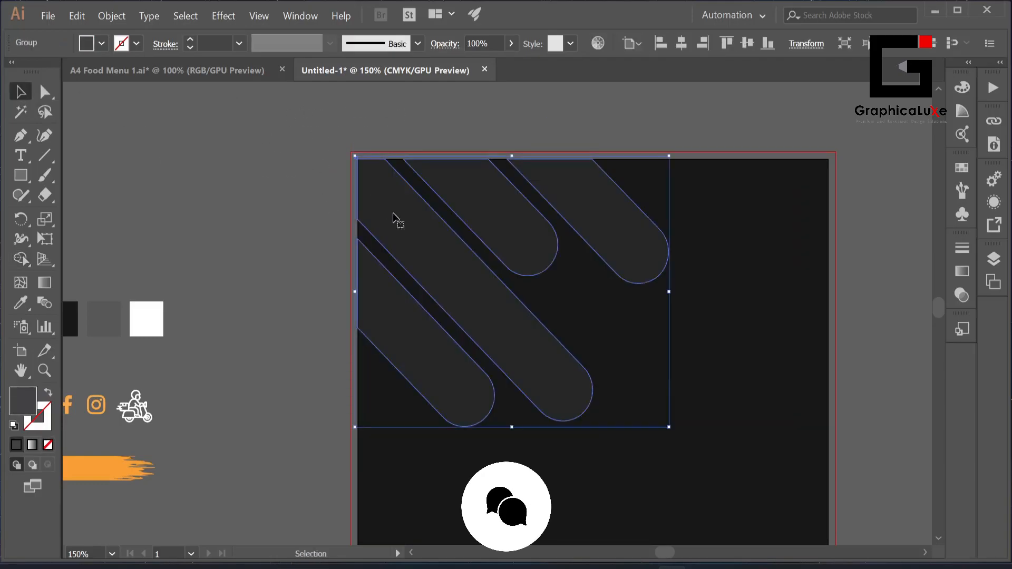
click(264, 200)
click(400, 203)
click(111, 16)
mouse_move(158, 93)
click(291, 95)
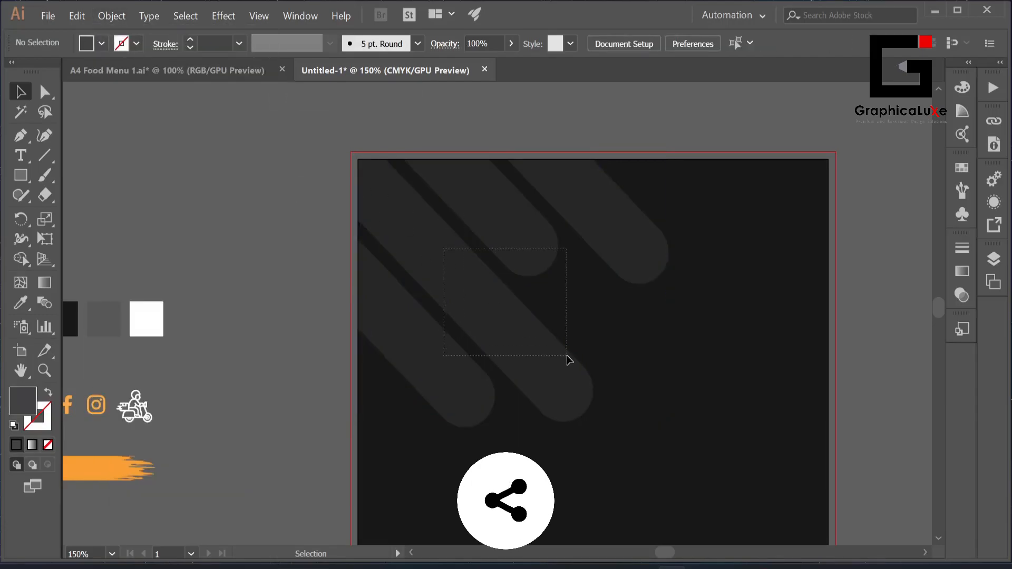
Step: Draw a large ellipse, nearly circular, and place it over the artboard's top-right corner
drag(619, 356, 520, 370)
click(22, 177)
click(92, 216)
drag(640, 184, 807, 359)
key(v)
drag(723, 301, 702, 238)
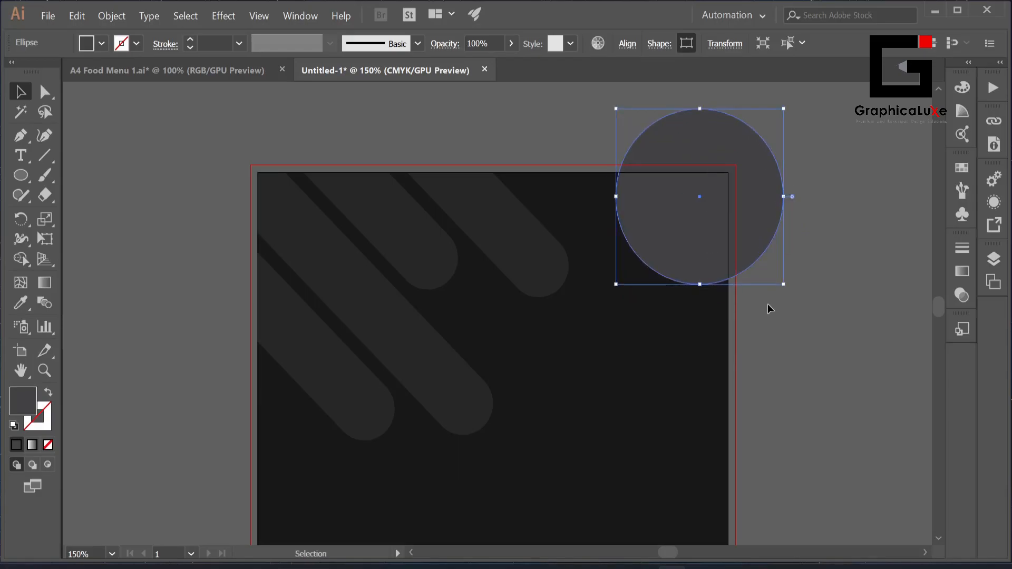
click(783, 334)
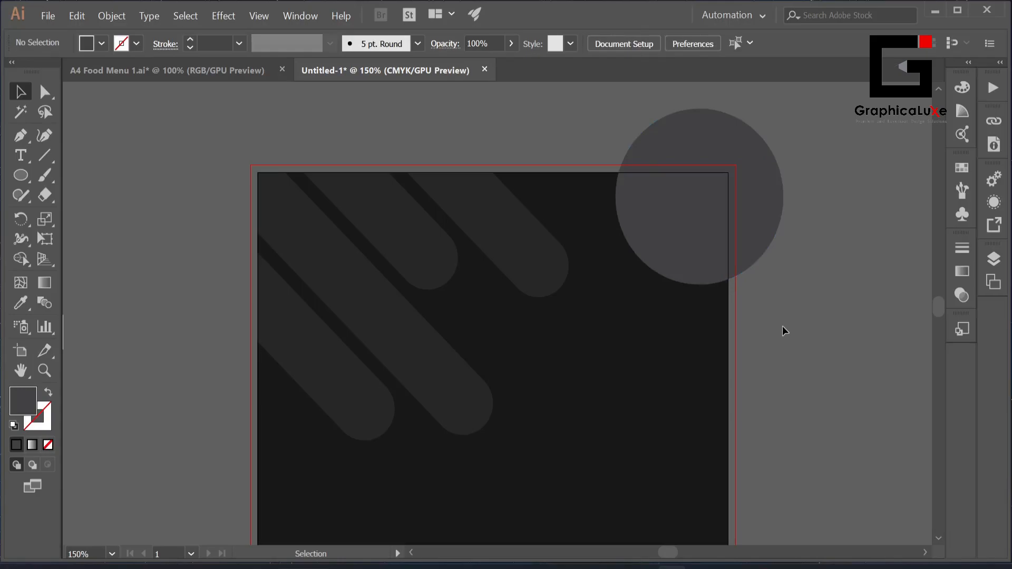
click(101, 44)
click(12, 73)
click(135, 44)
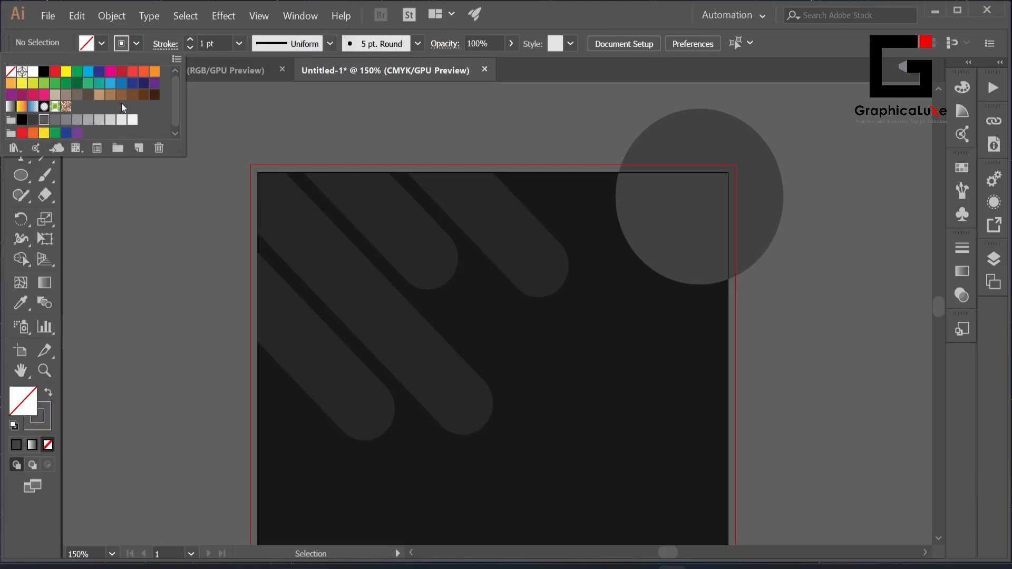
click(43, 121)
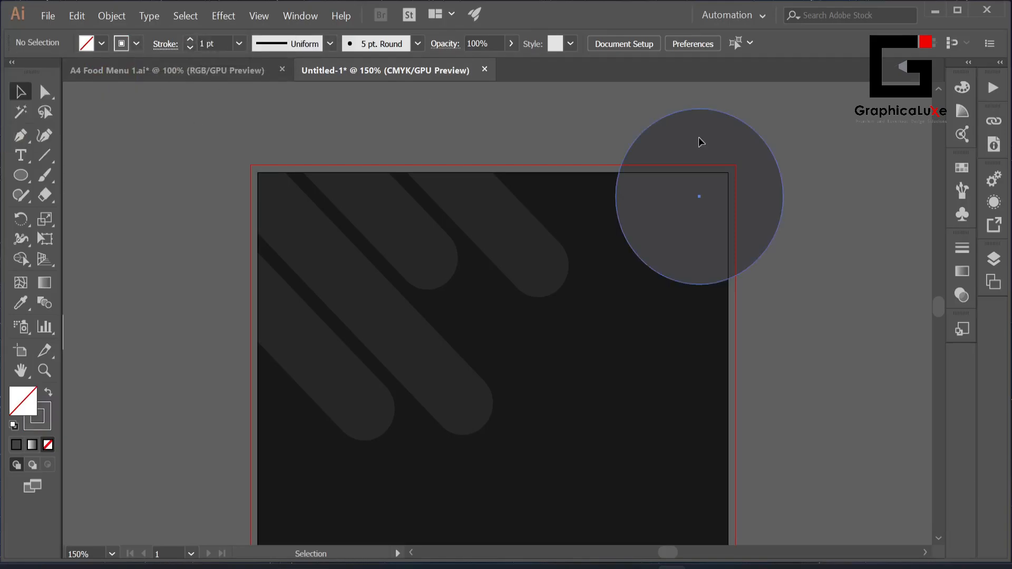
Step: Remove the circle's fill and give it a dark grey stroke 14 pt thick
click(698, 138)
click(101, 43)
click(10, 72)
click(136, 44)
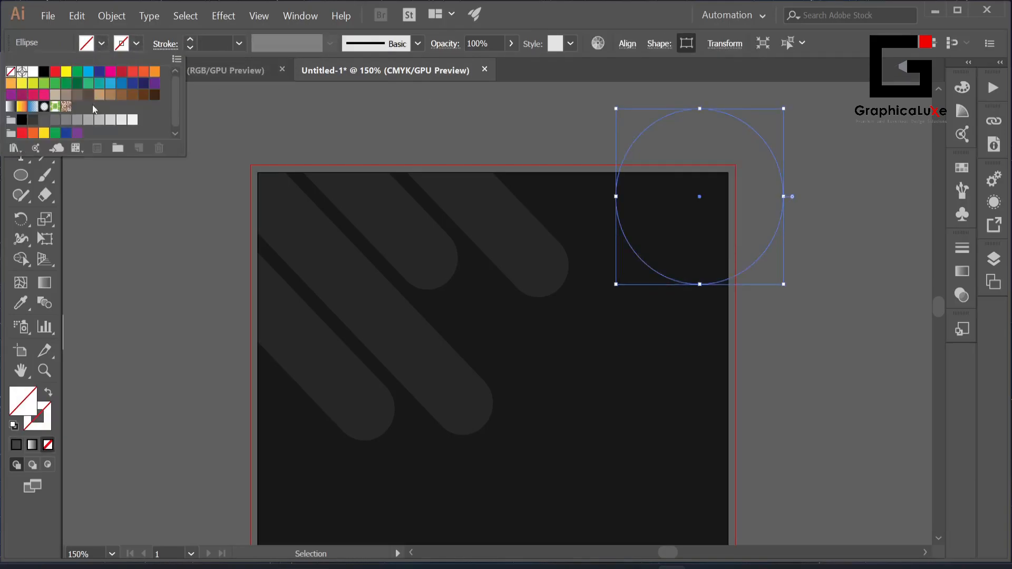
click(239, 43)
click(250, 181)
click(238, 44)
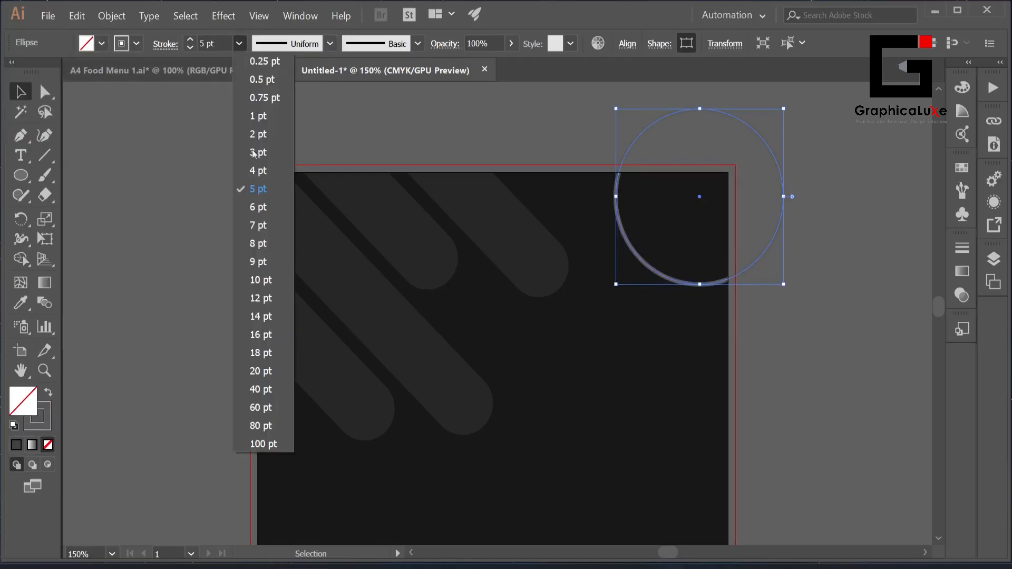
click(261, 262)
click(239, 44)
click(261, 316)
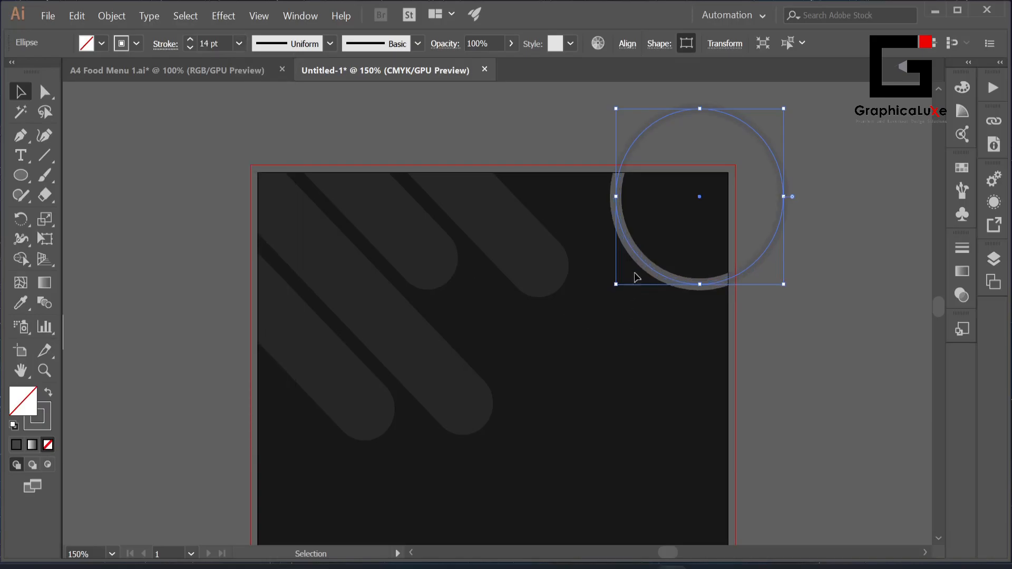
Step: Try to expand the circle with only the Fill option enabled
click(112, 16)
click(151, 161)
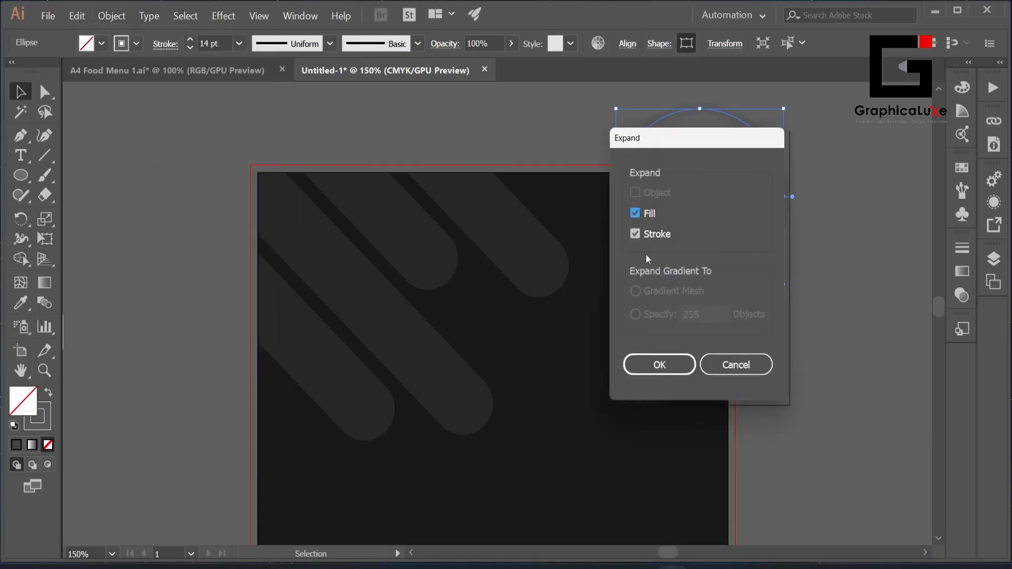
click(635, 233)
mouse_move(694, 144)
mouse_down()
mouse_move(704, 176)
mouse_move(745, 197)
mouse_up()
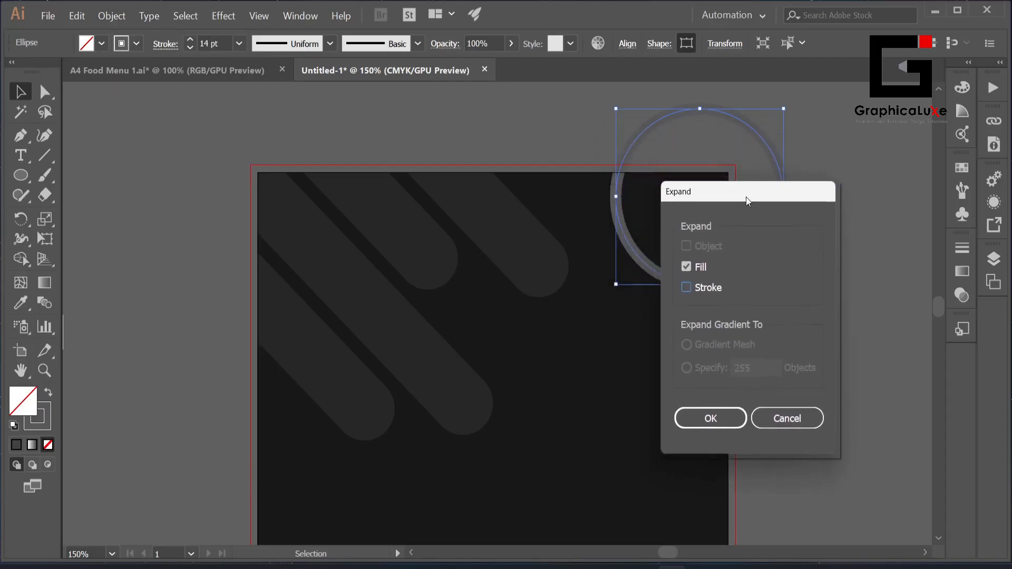
click(710, 418)
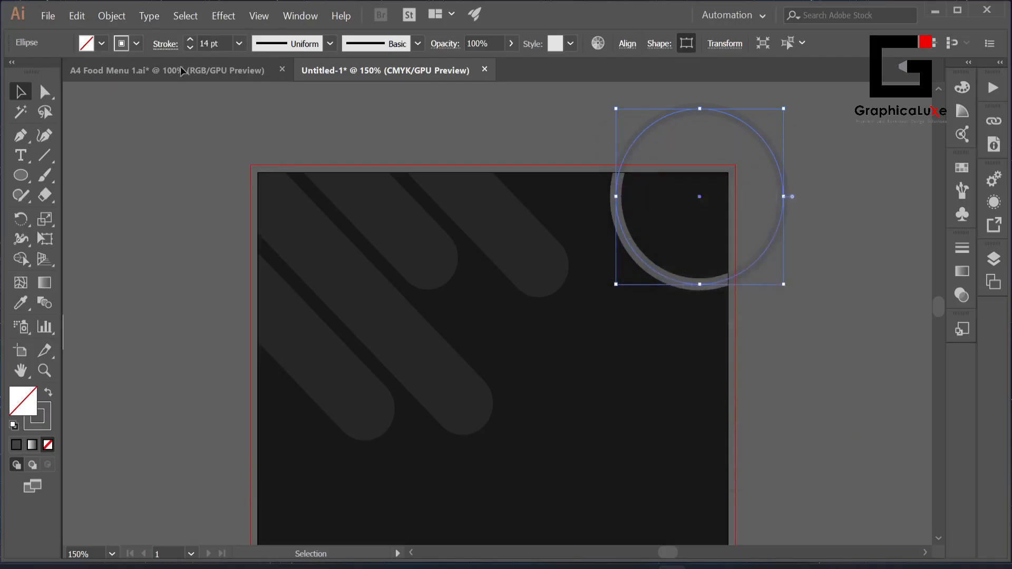
click(111, 16)
click(160, 159)
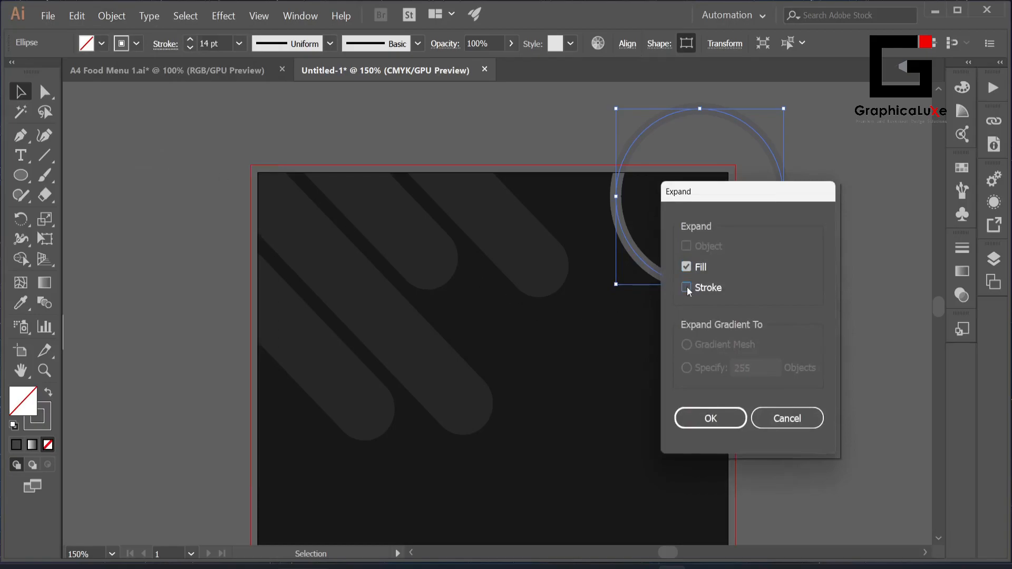
click(710, 418)
Step: Expand the circle with only the Stroke option enabled
click(112, 16)
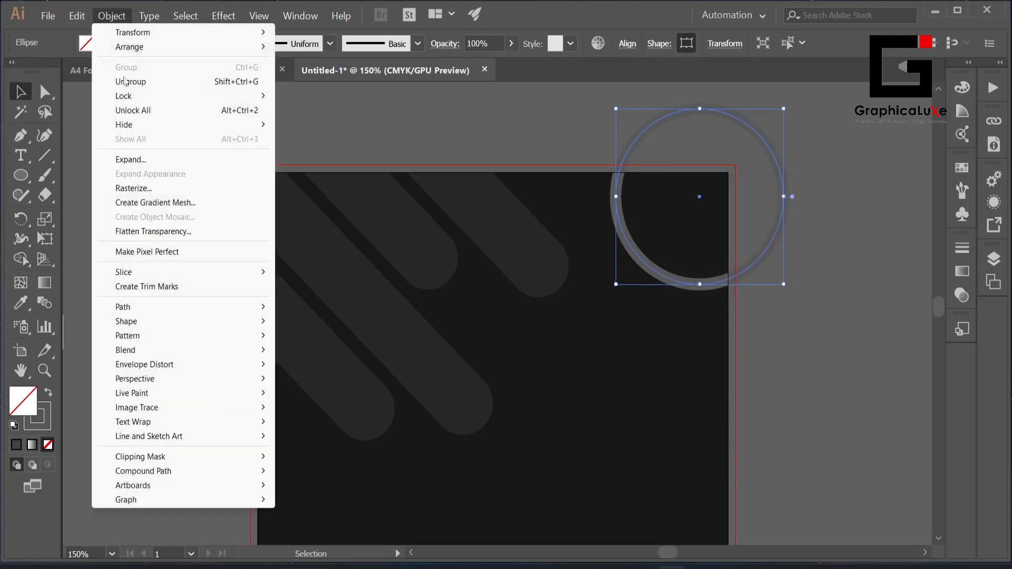
click(164, 162)
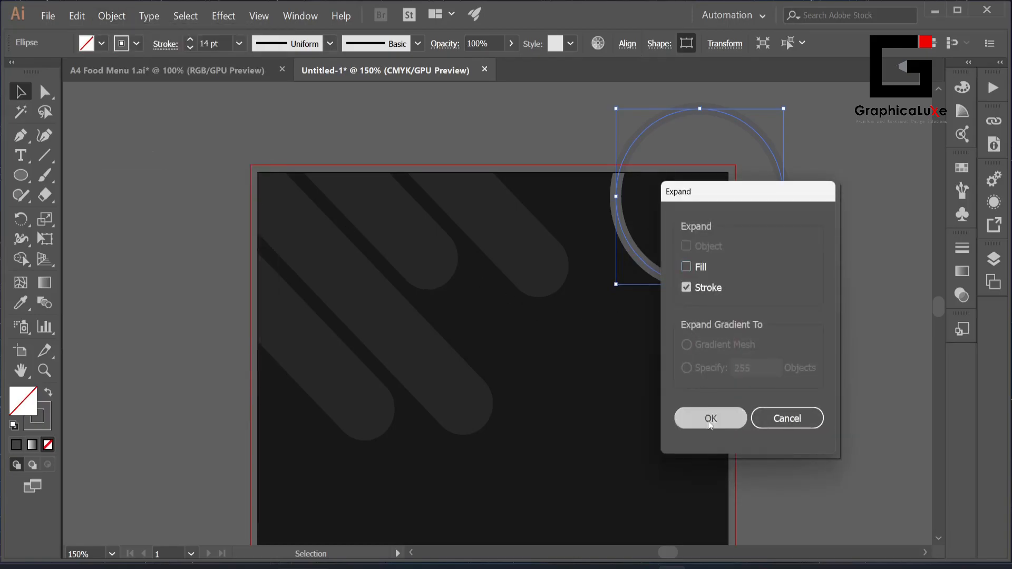
click(710, 418)
Step: Match the ring's appearance to the diagonal bars with the Eyedropper, and shift it slightly down and left
click(685, 302)
click(681, 287)
click(24, 301)
click(312, 231)
key(v)
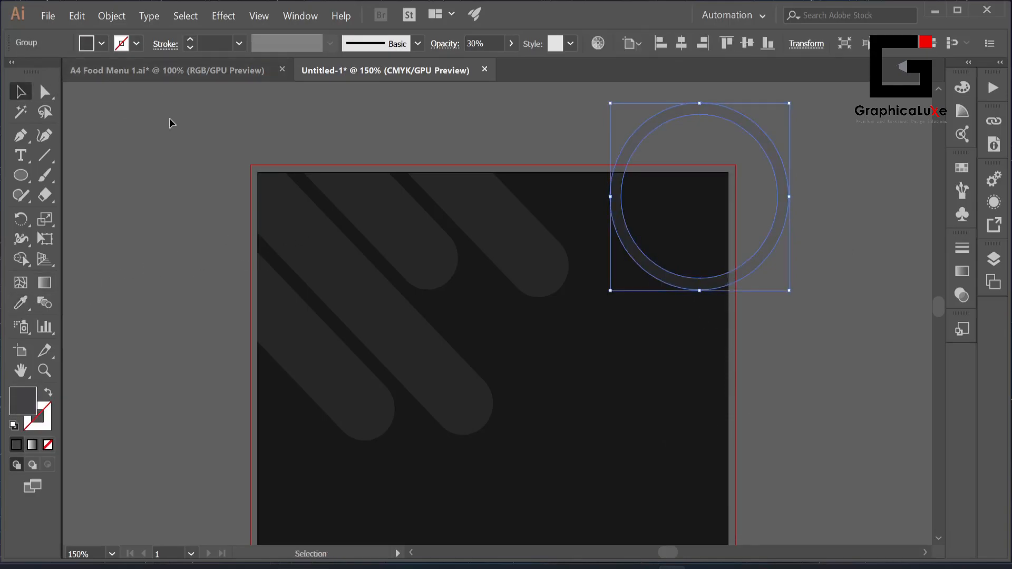
click(175, 120)
drag(643, 267, 638, 277)
click(226, 255)
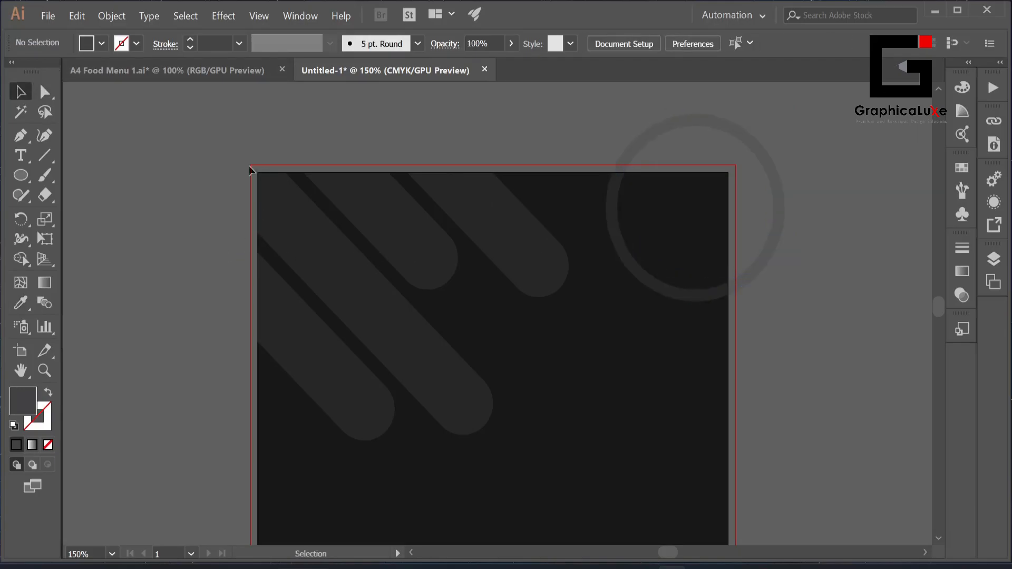
Step: Draw a horizontal line across the ring and align it to the artboard's top edge
key(backslash)
drag(549, 151, 825, 151)
key(v)
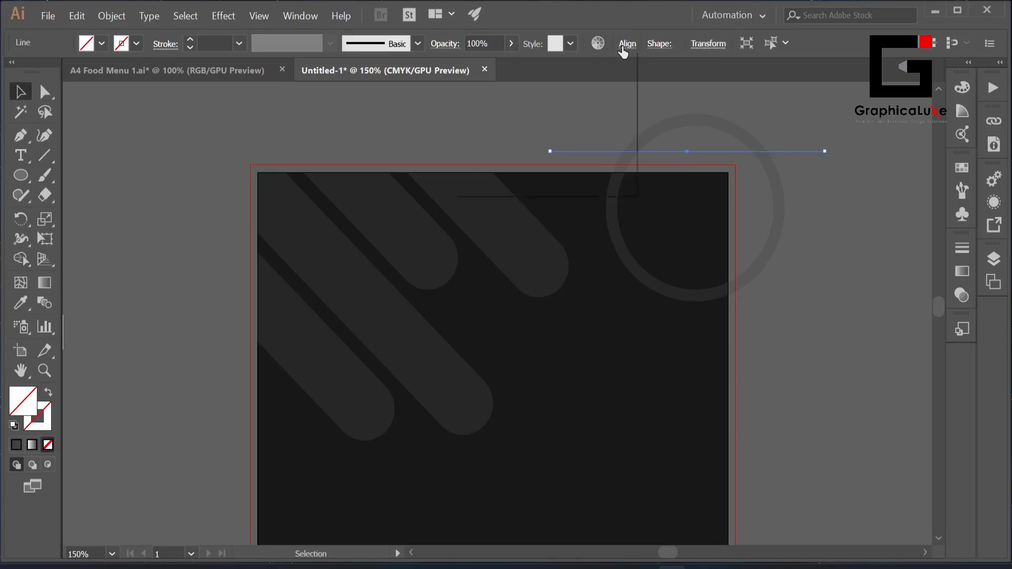
click(622, 46)
click(572, 88)
click(608, 120)
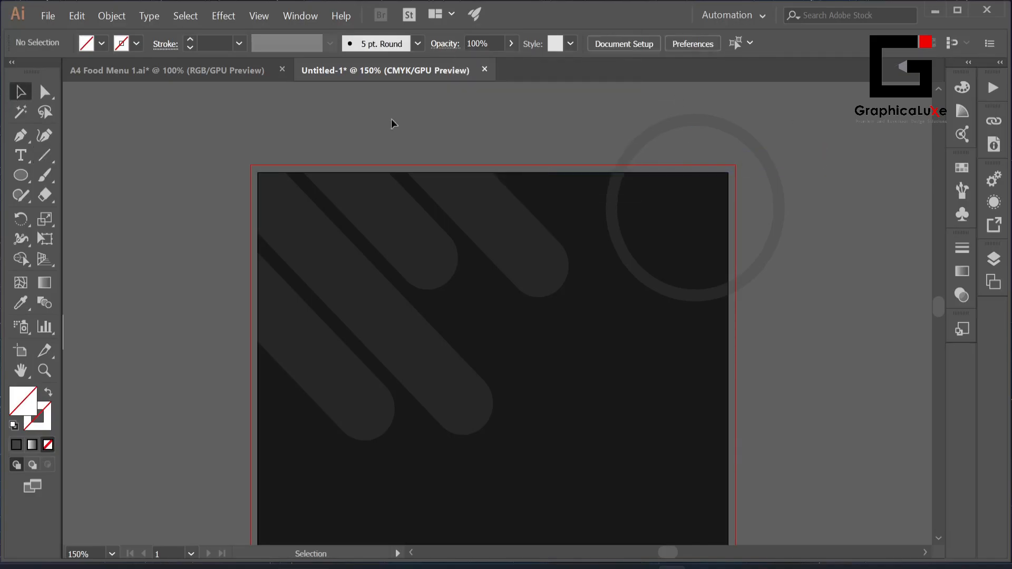
Step: Draw a vertical line beside the ring and align it to the artboard's right edge
key(backslash)
drag(800, 122, 808, 349)
click(21, 92)
click(627, 46)
click(525, 88)
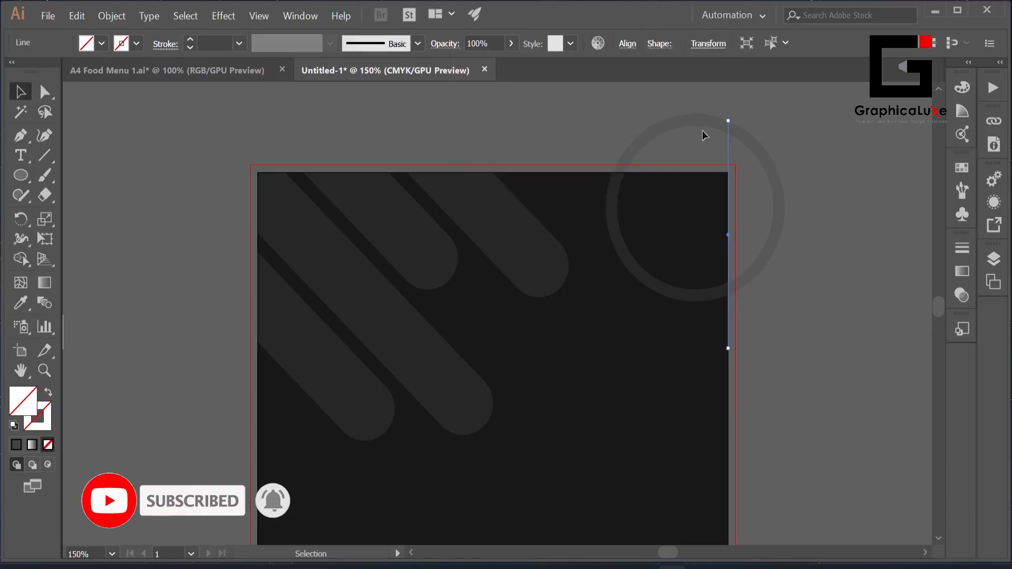
Step: Use Shape Builder on the ring and both lines to remove the ring portions outside the artboard
drag(817, 253, 233, 160)
key(shift+m)
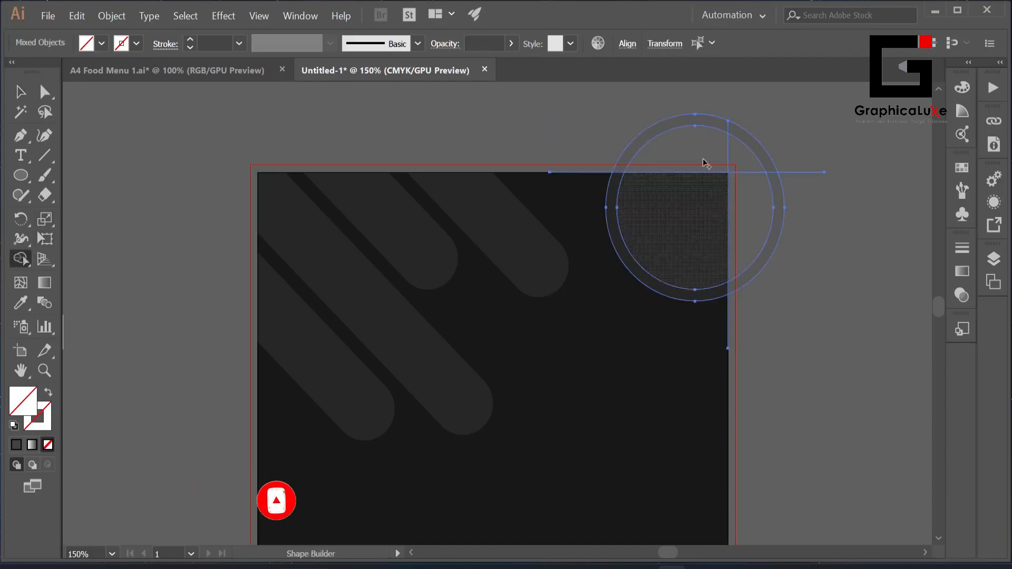
alt+click(658, 128)
alt+click(777, 201)
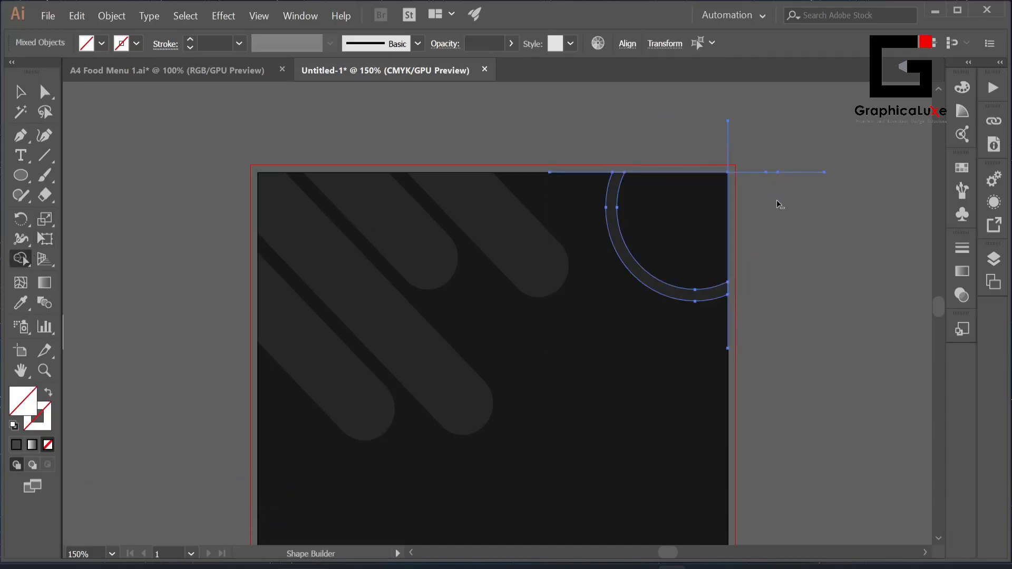
Step: Delete the cutting lines left around the artboard's top-right corner
click(27, 97)
click(700, 116)
drag(700, 116, 791, 246)
key(Delete)
key(Delete)
Step: Lock the trimmed ring in the top-right corner
click(622, 197)
click(117, 18)
click(306, 95)
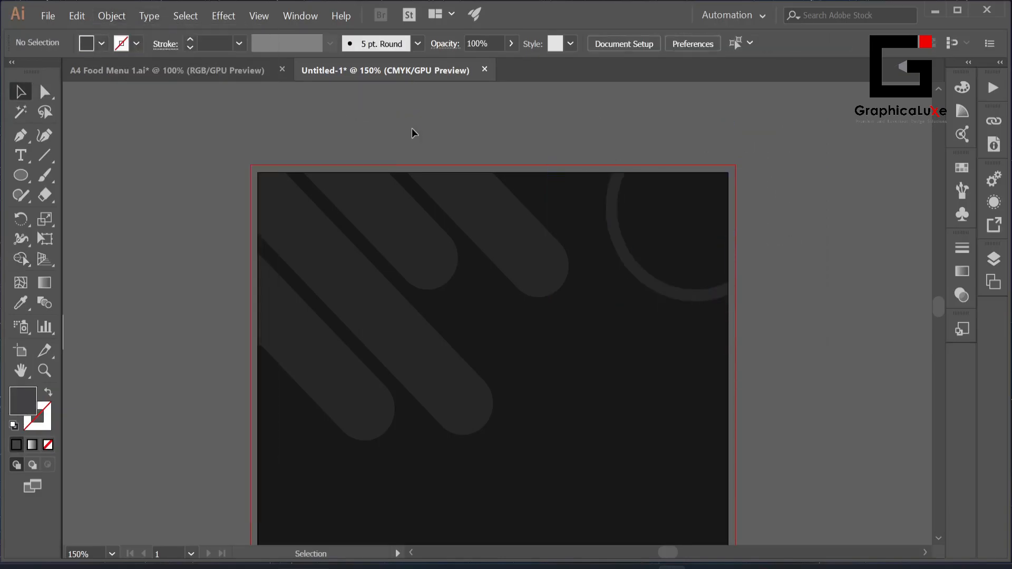
Step: Unlock all locked objects in the document and clear the selection
scroll(197, 242, down, 1)
drag(173, 282, 308, 226)
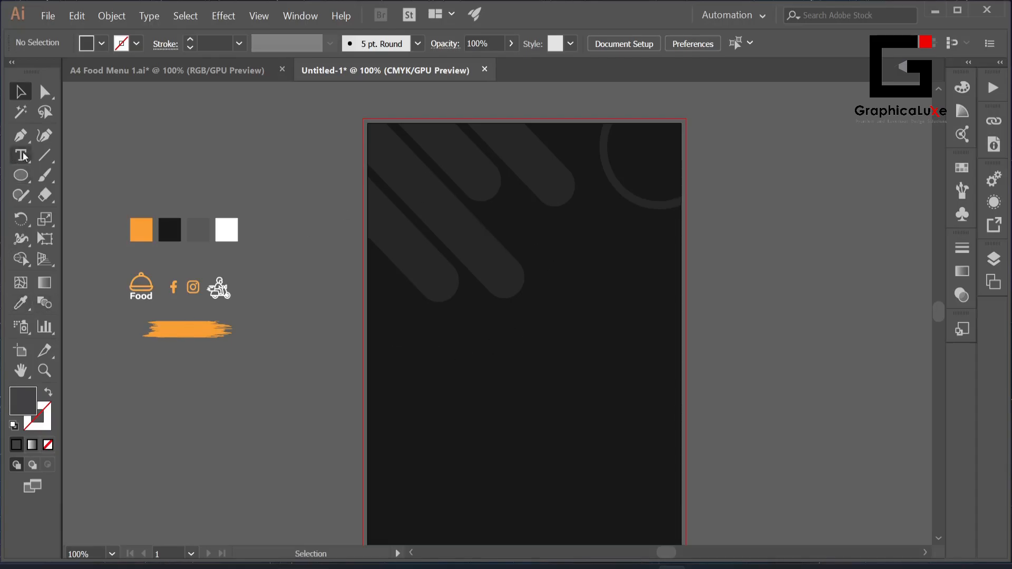
click(111, 16)
click(163, 110)
click(347, 279)
Step: Start an Offset Path operation on the dark background rectangle with the preview turned on
click(373, 226)
click(121, 16)
mouse_move(203, 308)
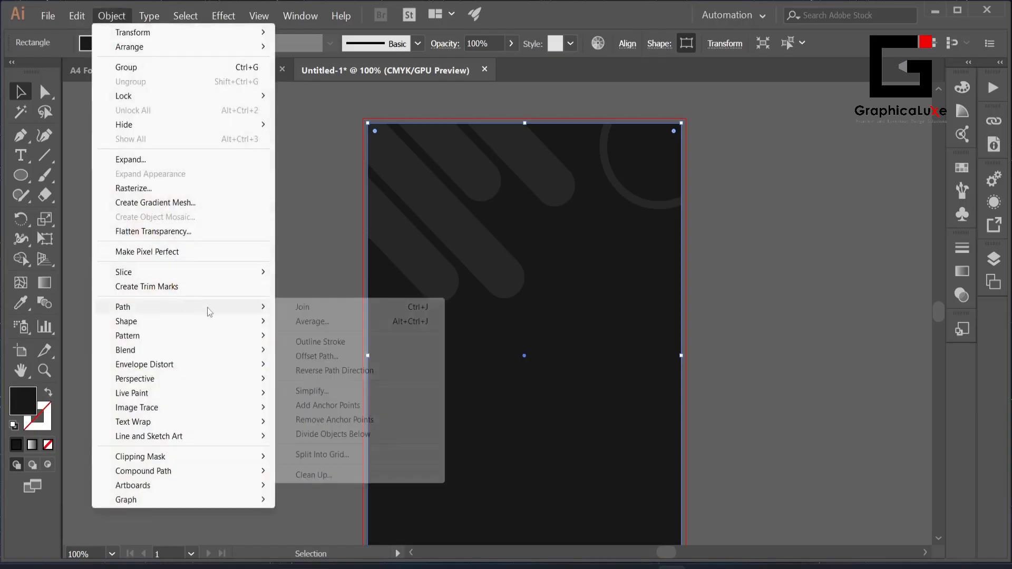
click(319, 358)
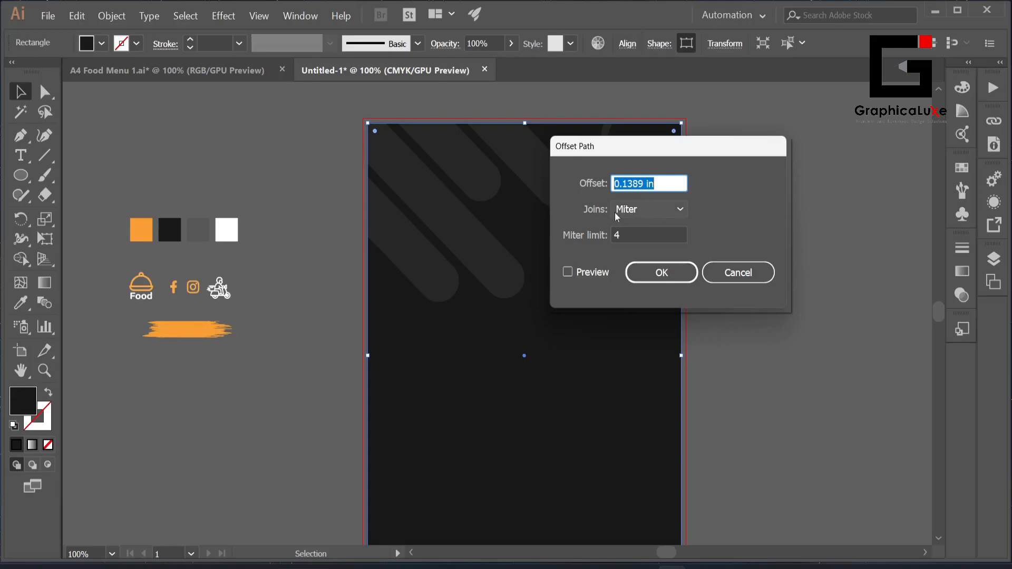
click(568, 272)
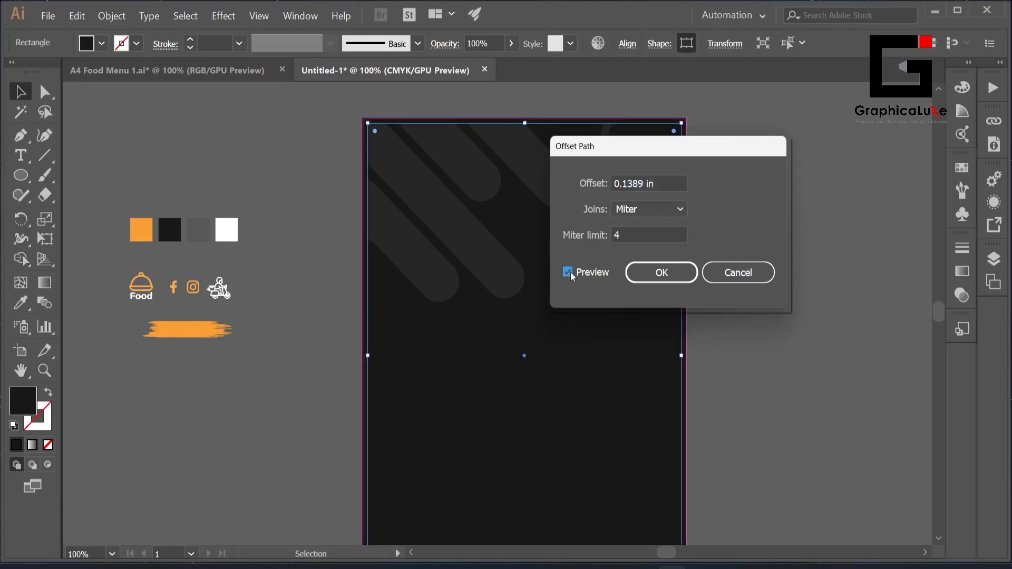
Step: Try outward path offsets of 0.15 in and 0.2 in on the background rectangle
click(642, 184)
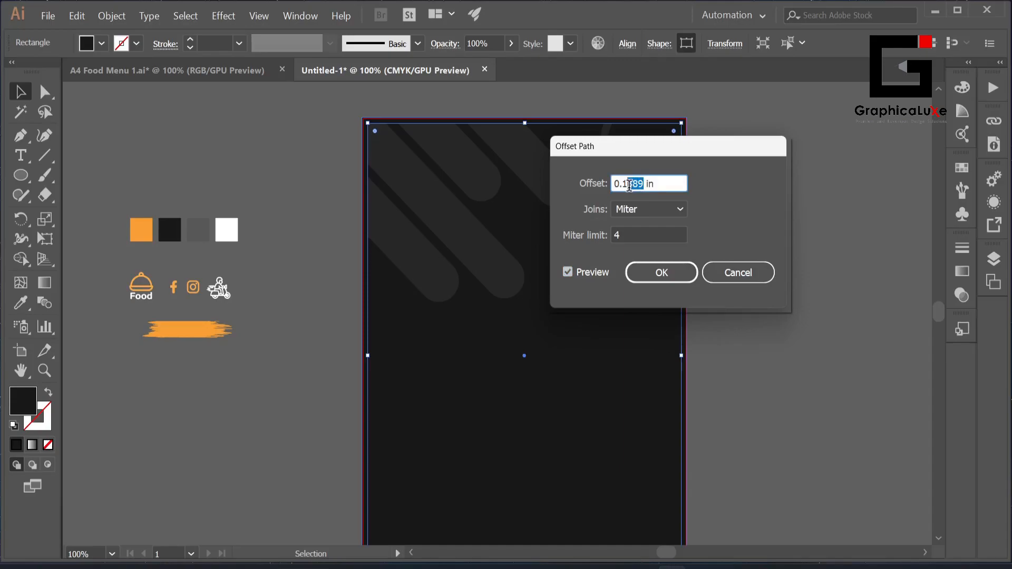
text(5)
click(678, 210)
click(701, 211)
drag(632, 184, 626, 184)
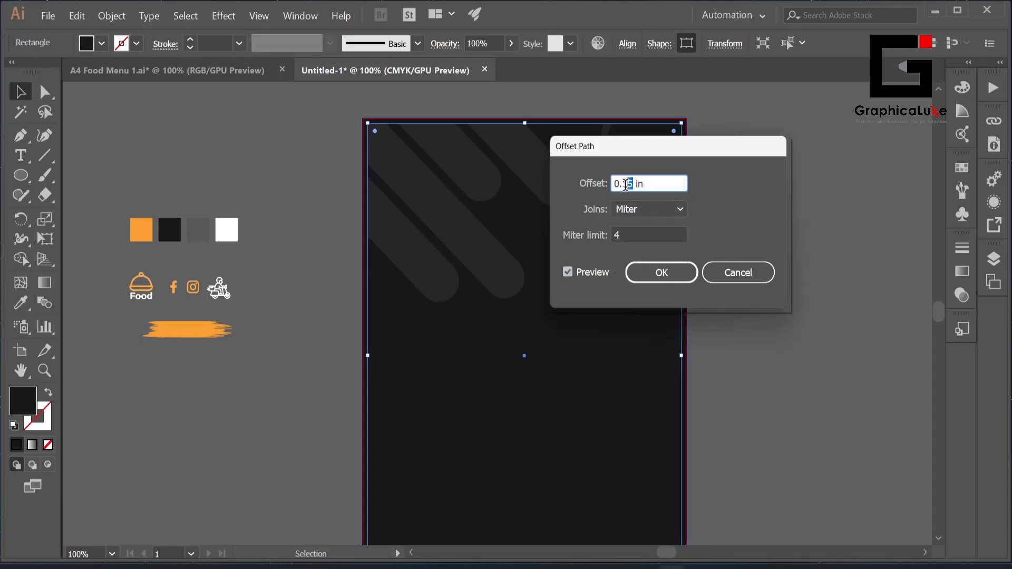
text(2)
click(681, 207)
click(660, 207)
Step: Offset the background rectangle inward by -0.3 in with Miter joins
drag(630, 184, 624, 186)
text(3)
click(680, 208)
click(716, 202)
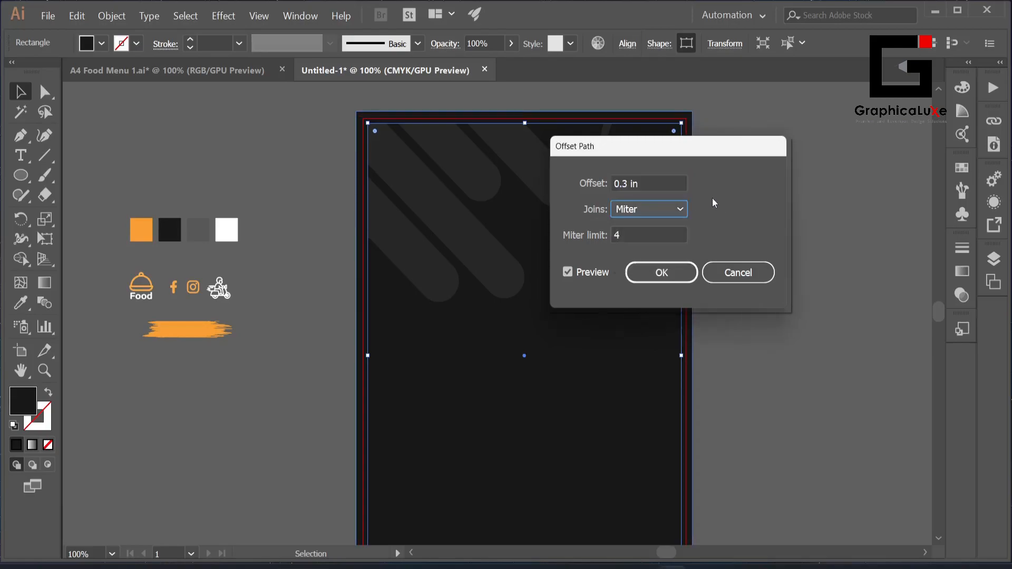
click(621, 190)
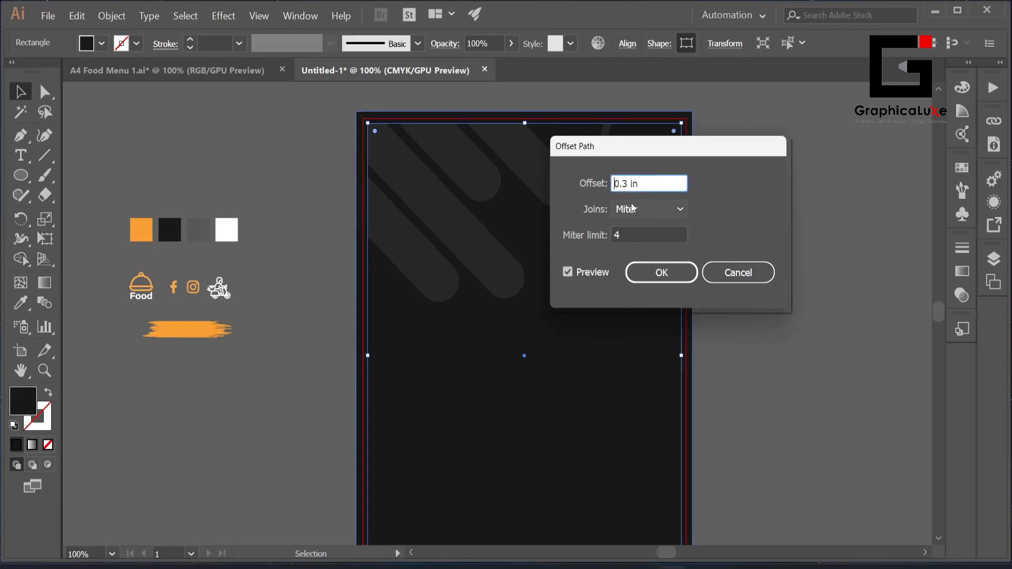
text(-)
click(665, 208)
click(720, 235)
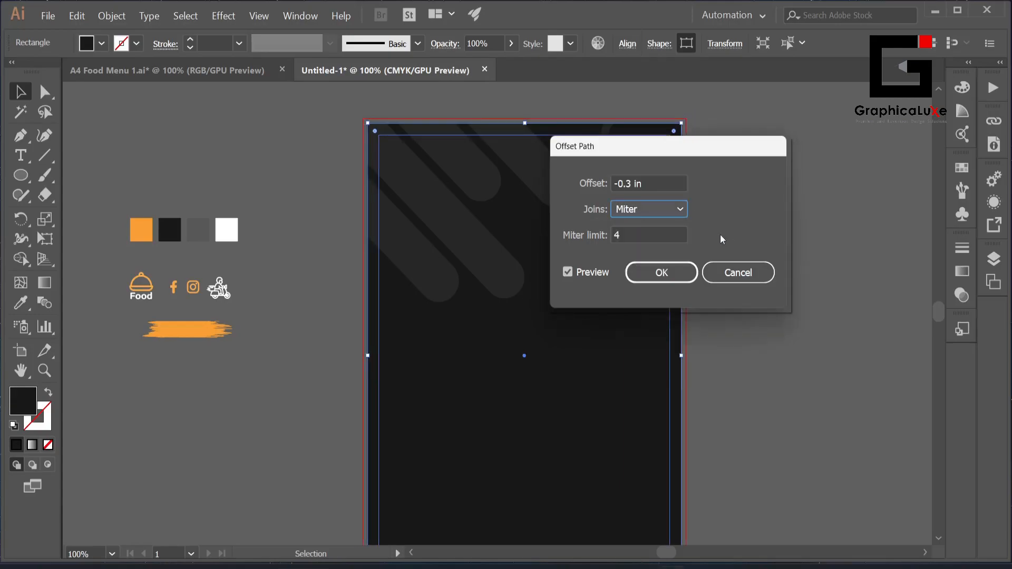
click(652, 272)
Step: Convert the inset rectangle into margin guides inside the artboard
click(618, 352)
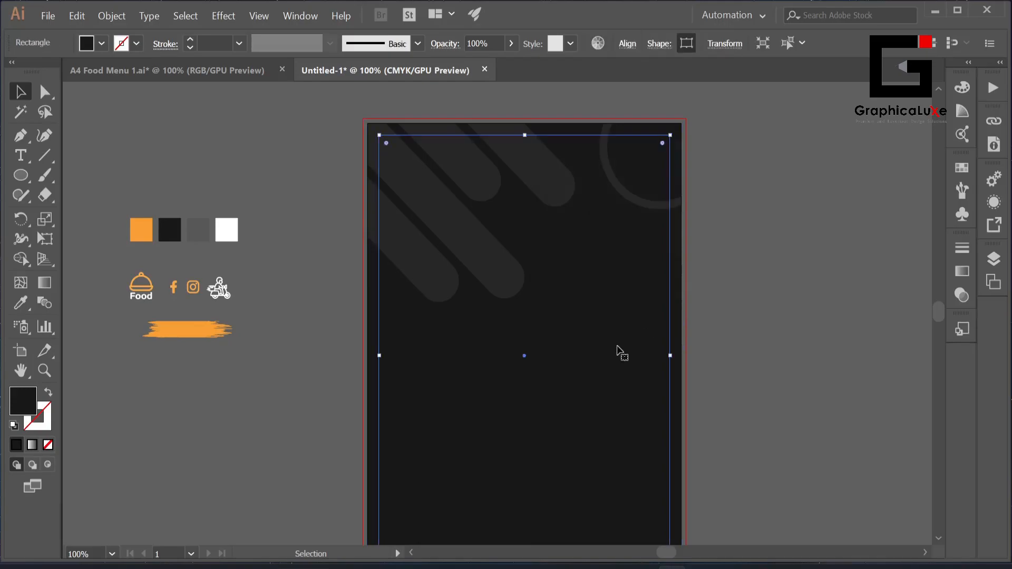
right_click(620, 351)
click(673, 245)
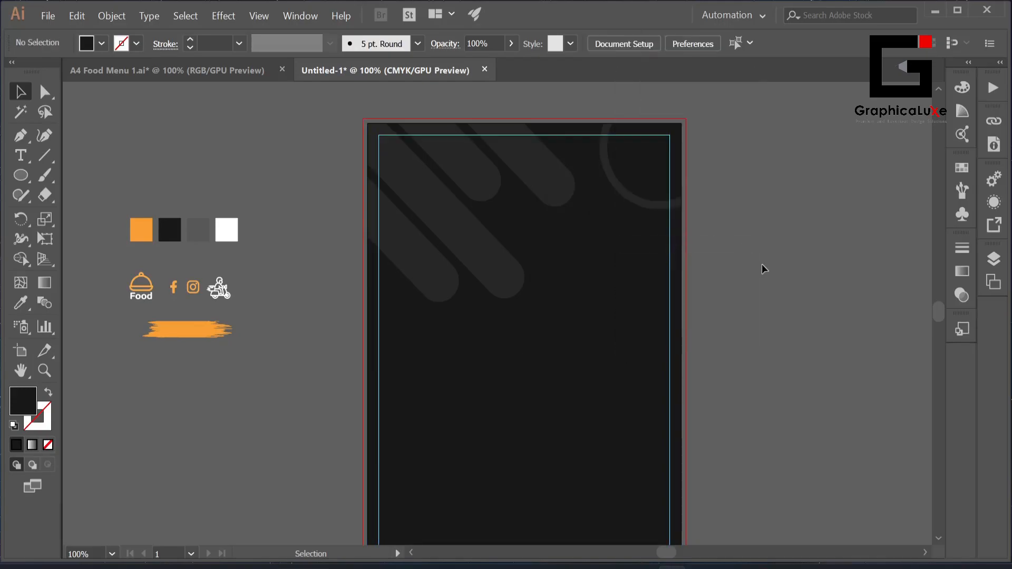
Step: Undo the stray move on the artboard and lock the dark background rectangle
drag(613, 348, 767, 428)
key(ctrl+z)
click(769, 417)
click(676, 239)
click(112, 16)
mouse_move(137, 95)
click(312, 95)
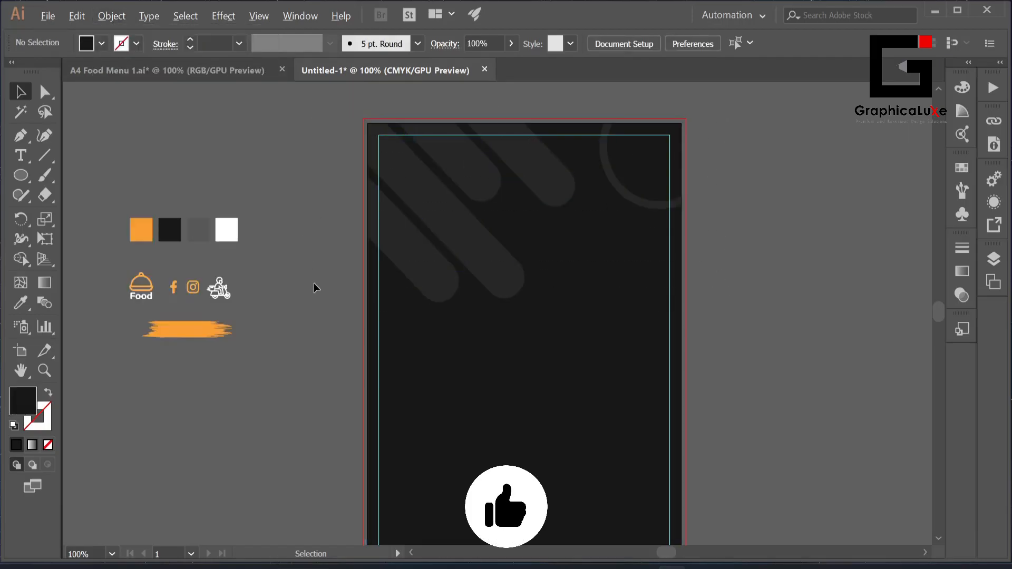
Step: Add the text "Restaurant" at 48 pt near the top of the menu, inside the margin guides
key(ctrl+equal)
key(t)
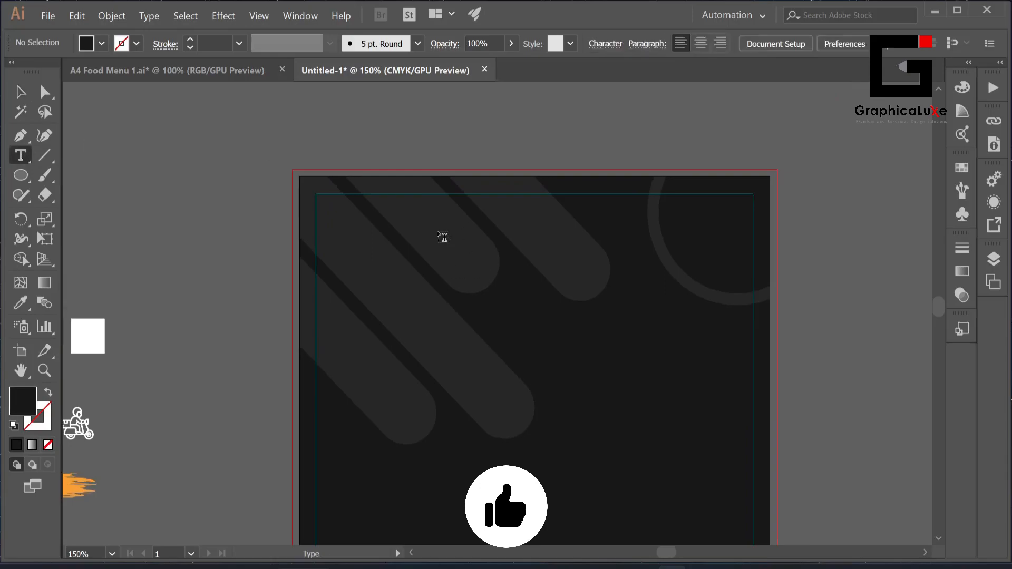
click(443, 237)
click(762, 44)
click(780, 293)
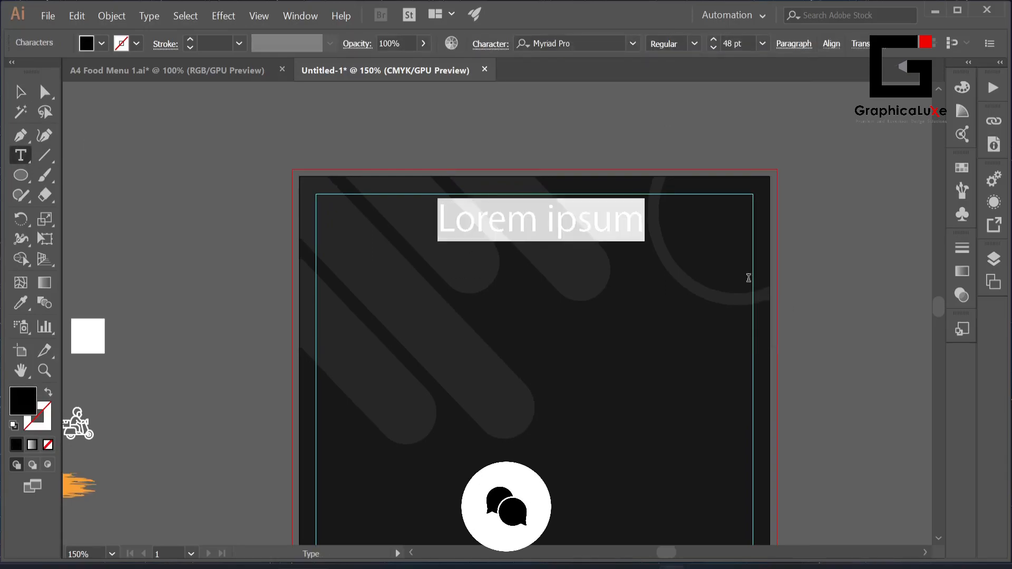
text(Restaurant)
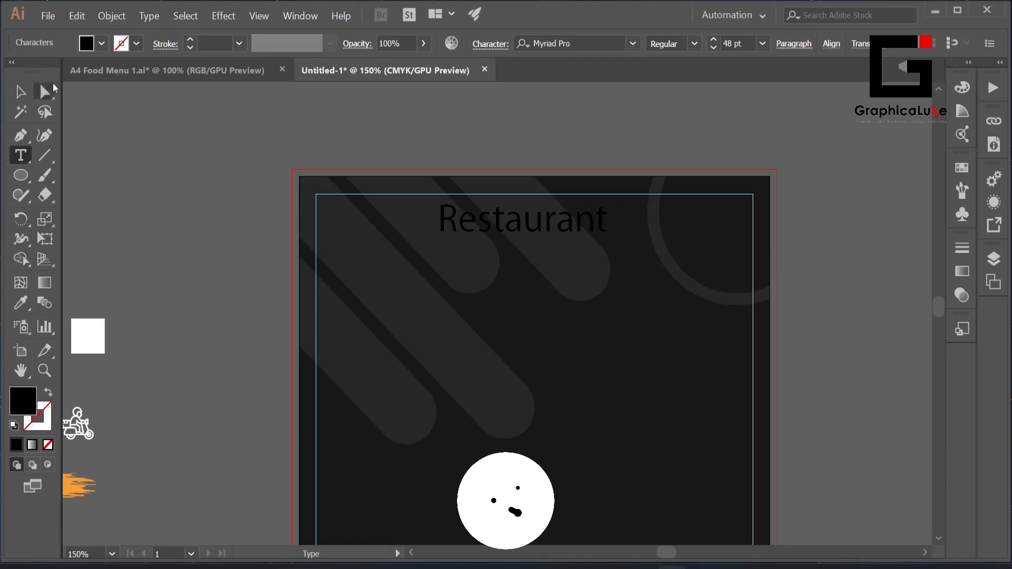
Step: Recolour the "Restaurant" text white by sampling the white palette square with the Eyedropper
click(20, 93)
click(21, 303)
click(101, 332)
key(v)
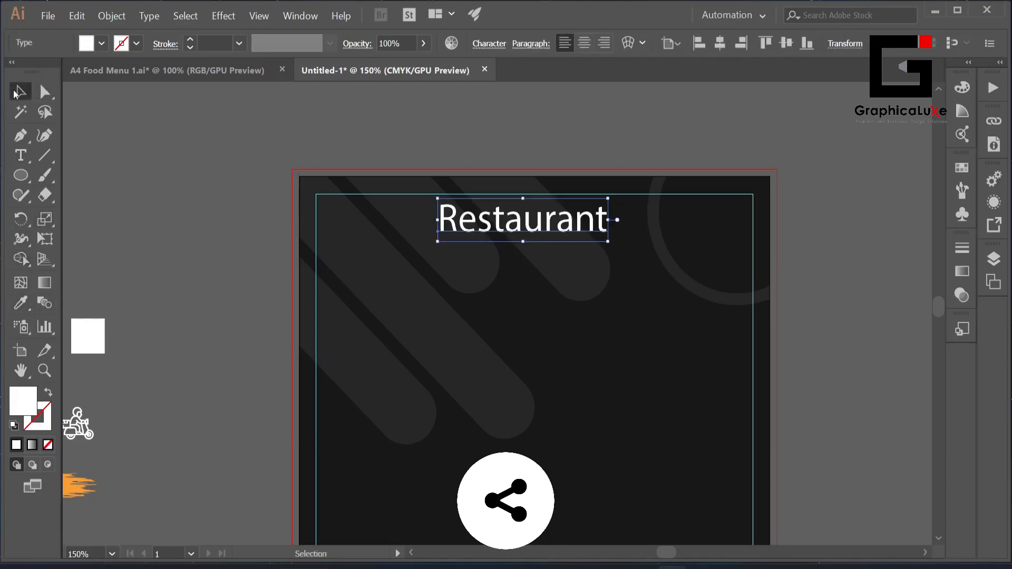
click(489, 44)
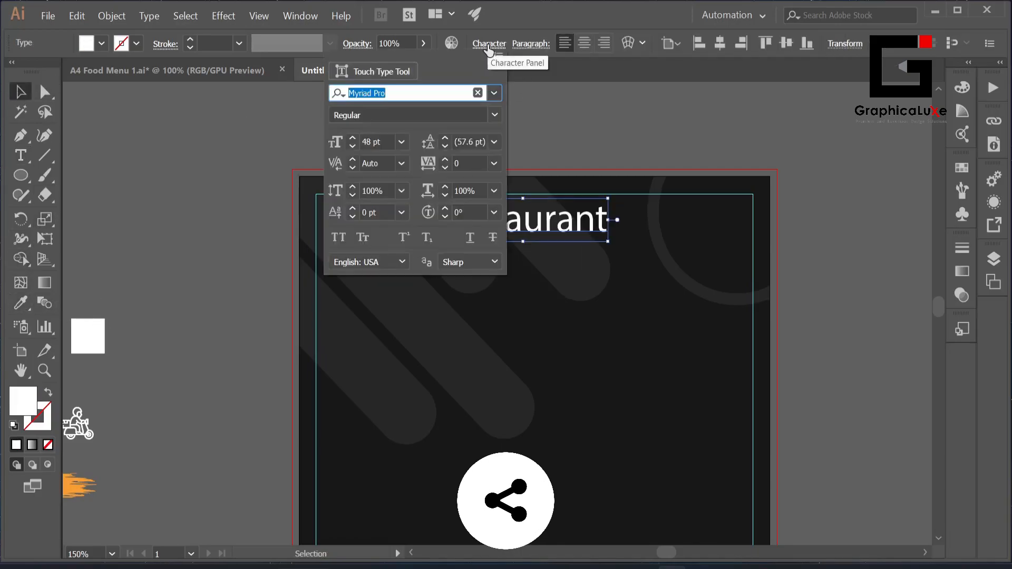
click(494, 115)
click(495, 115)
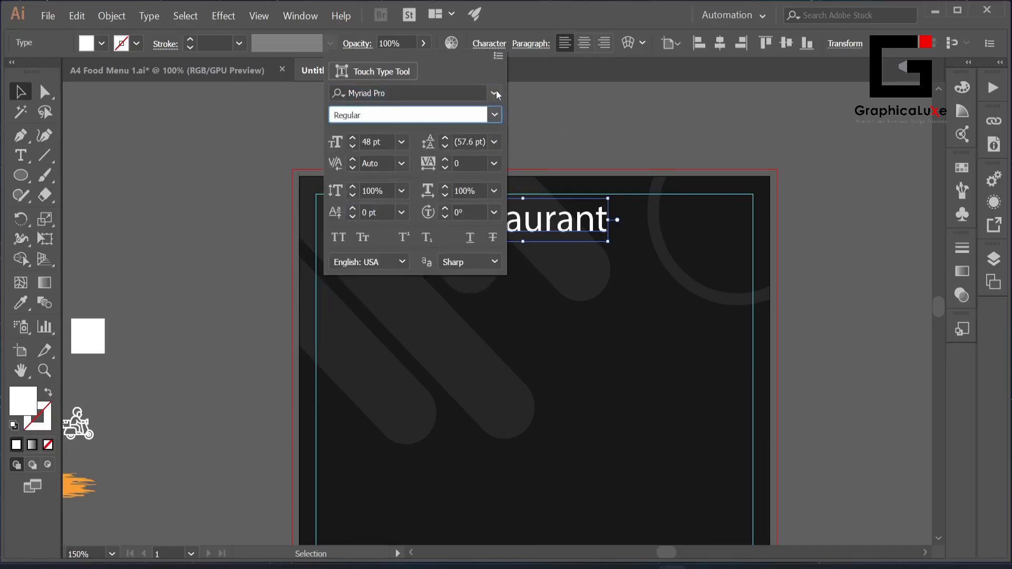
click(495, 93)
click(569, 93)
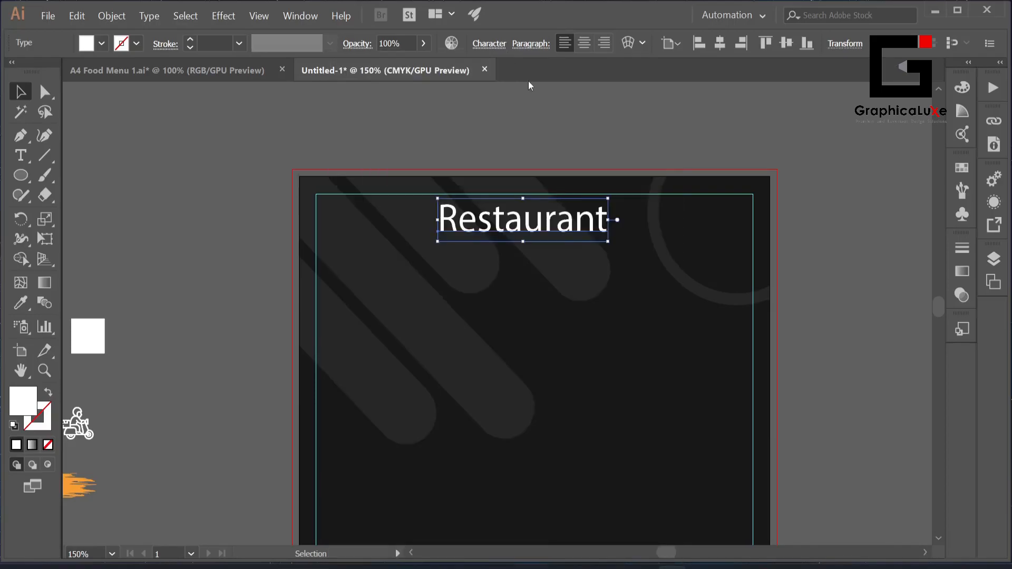
Step: Move the "Restaurant" text over the artboard's upper right edge, clear of the font list
drag(539, 211, 677, 211)
click(489, 44)
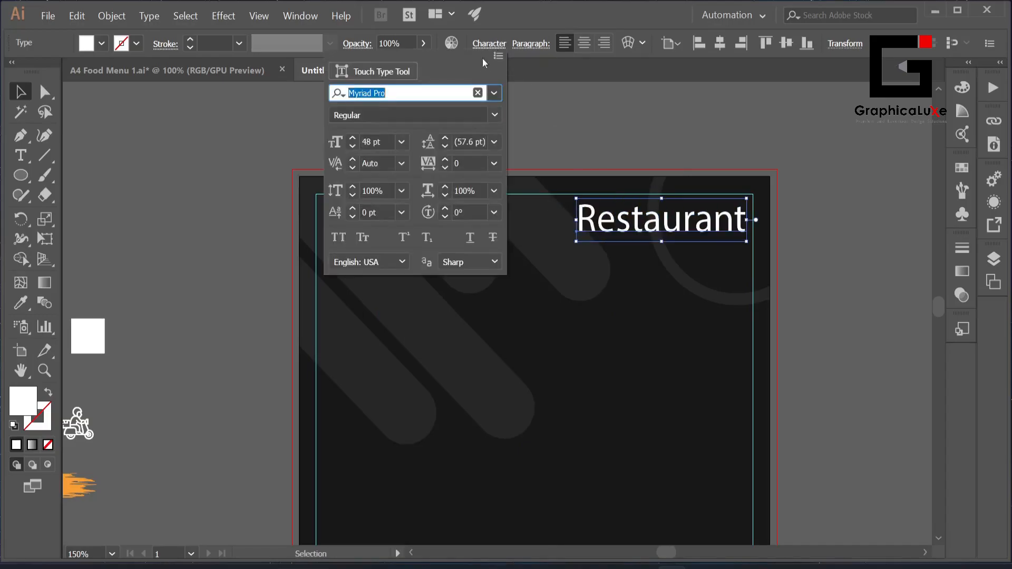
click(494, 94)
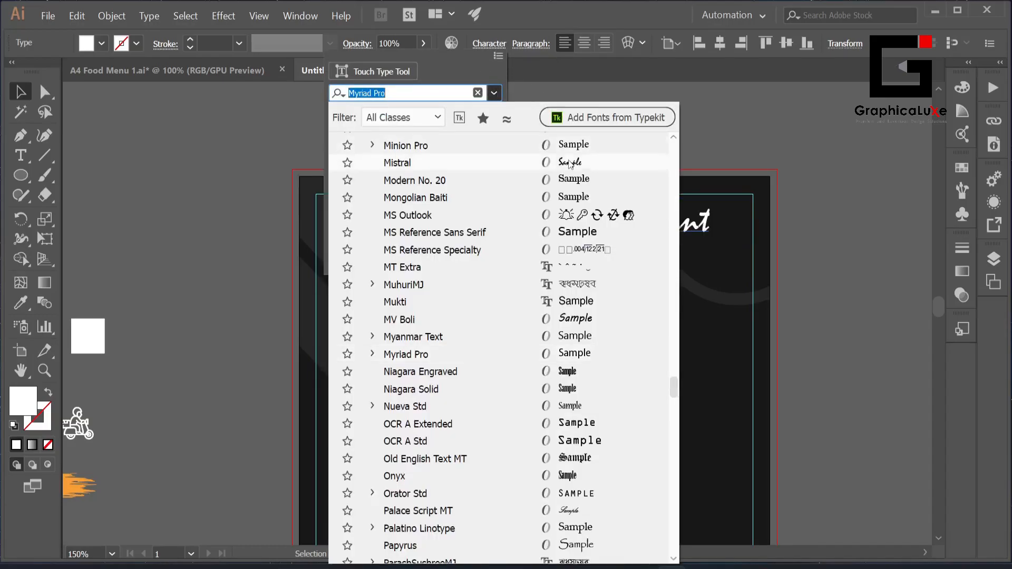
click(722, 226)
drag(722, 225, 866, 226)
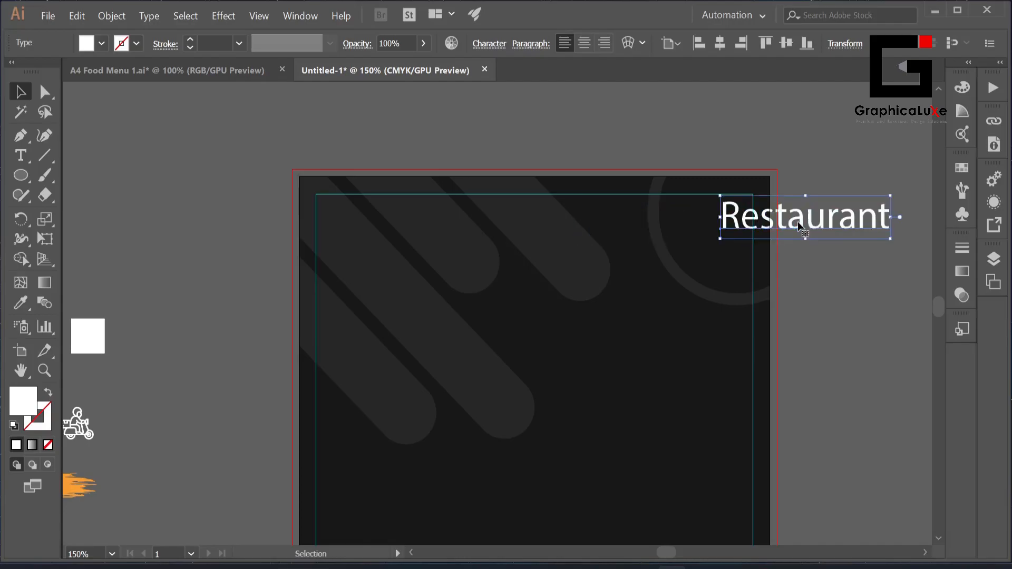
Step: Preview script fonts on the "Restaurant" text and set it in Blacksword
click(490, 44)
click(494, 94)
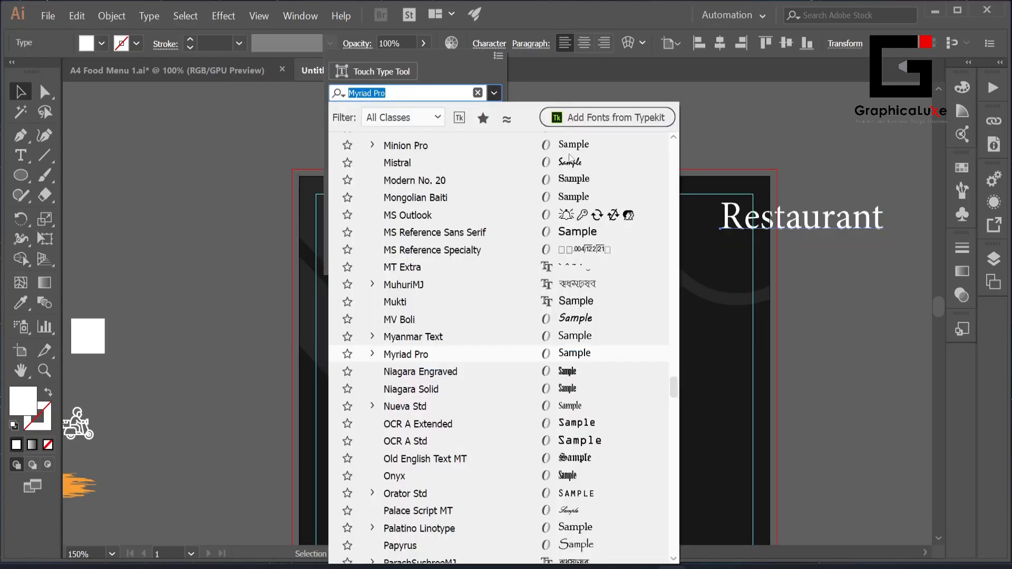
scroll(568, 170, up, 5)
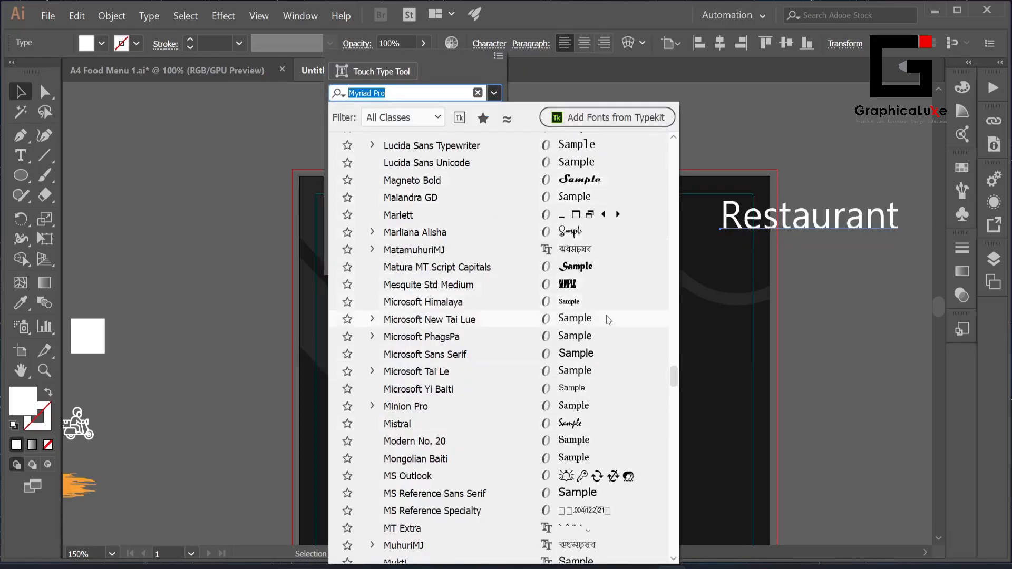
drag(675, 376, 674, 151)
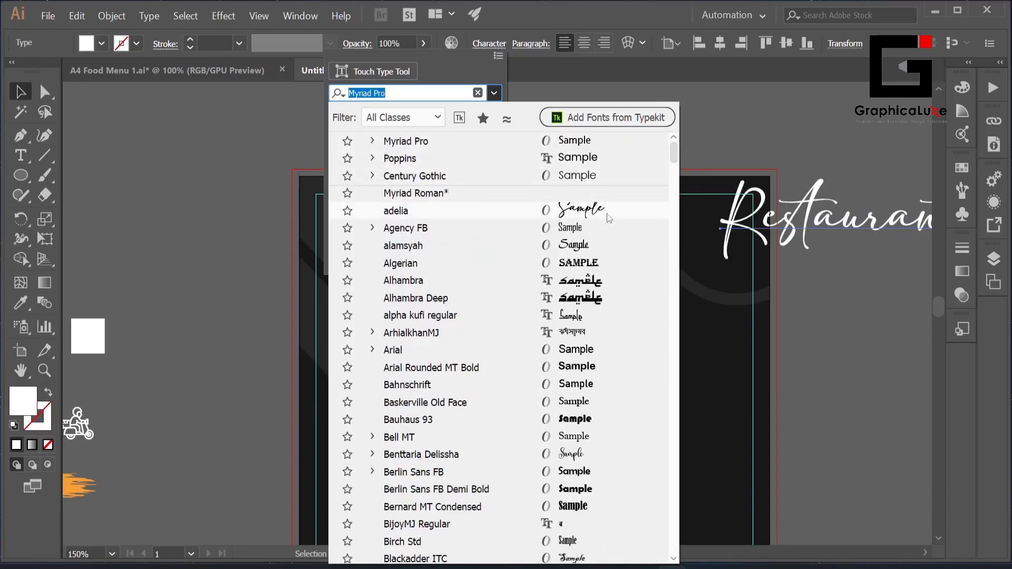
scroll(579, 297, down, 1)
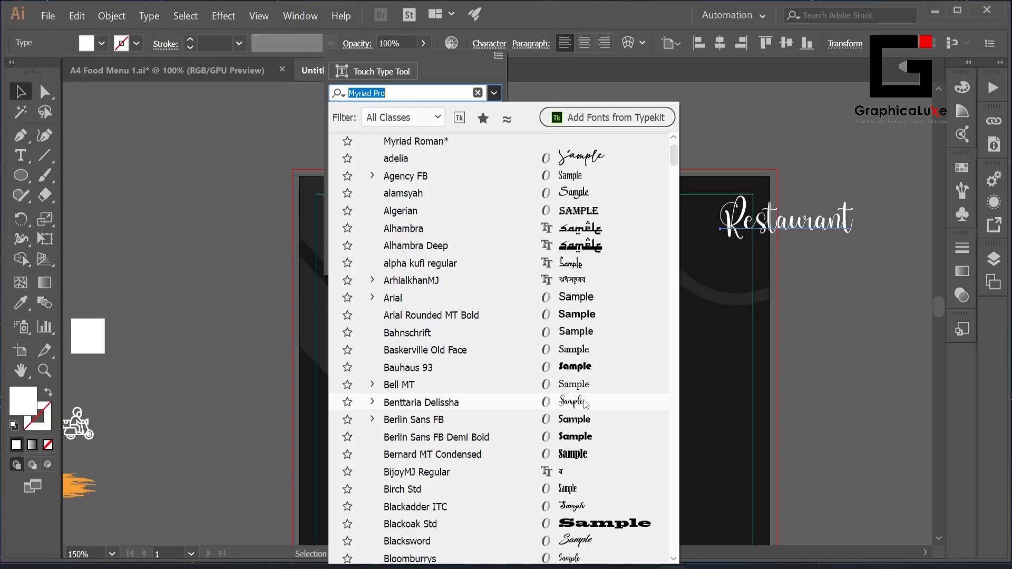
scroll(585, 404, down, 3)
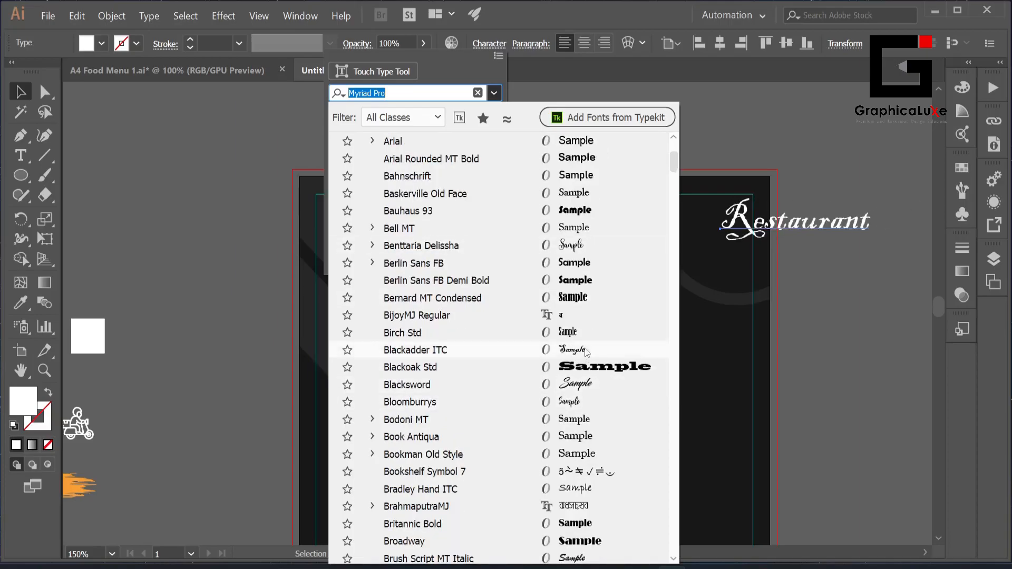
click(588, 390)
Step: Preview further fonts on the "Restaurant" text and set it in Daylove_DEMO
click(494, 93)
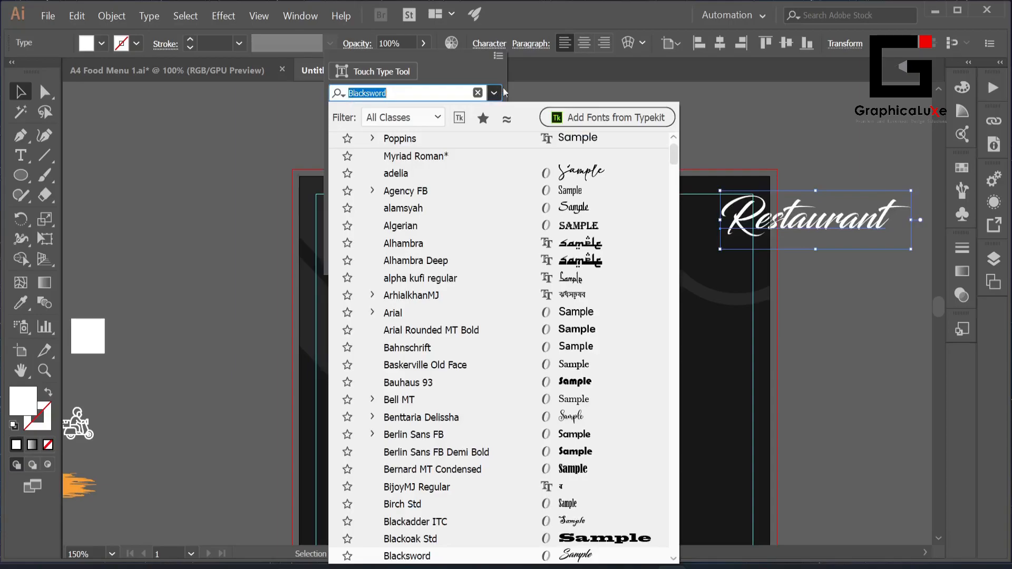
scroll(570, 399, down, 4)
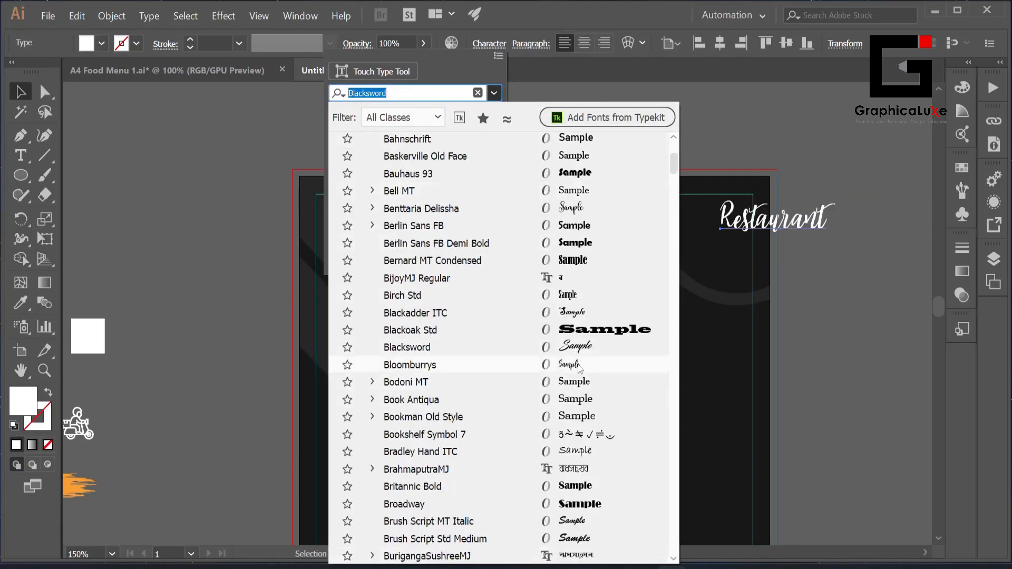
scroll(578, 367, down, 4)
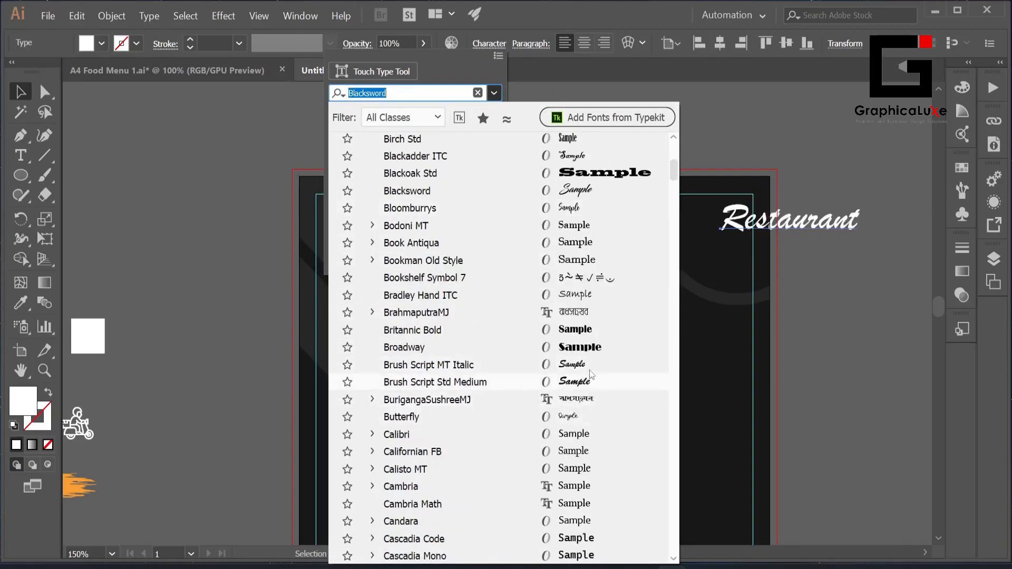
scroll(591, 373, down, 3)
scroll(590, 385, down, 2)
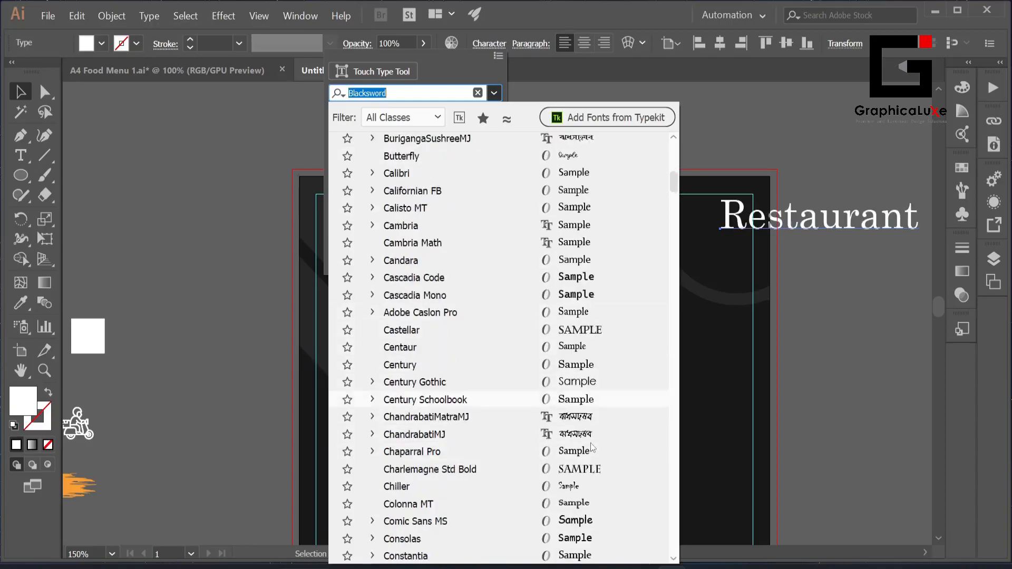
scroll(590, 445, down, 4)
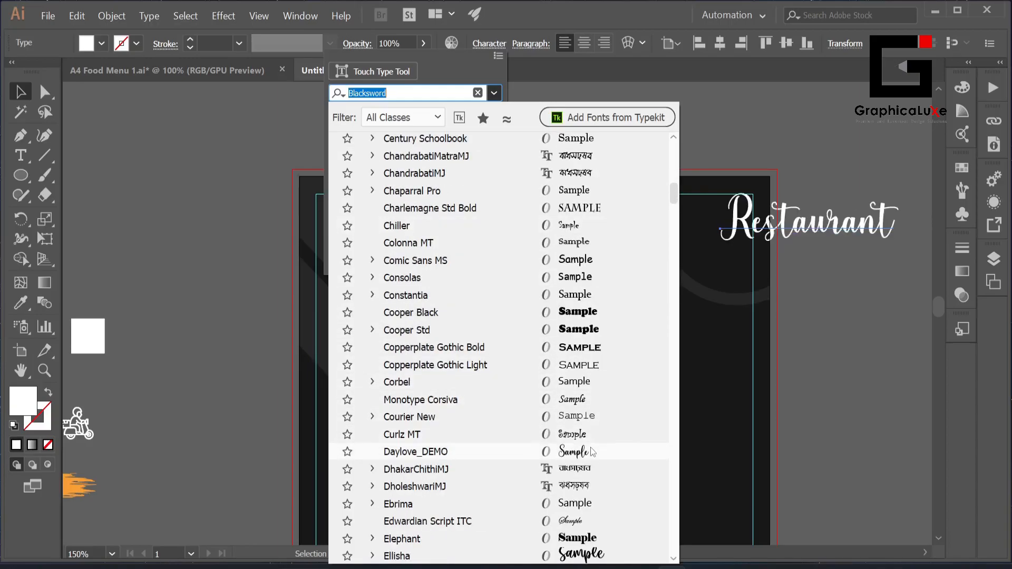
scroll(591, 451, down, 4)
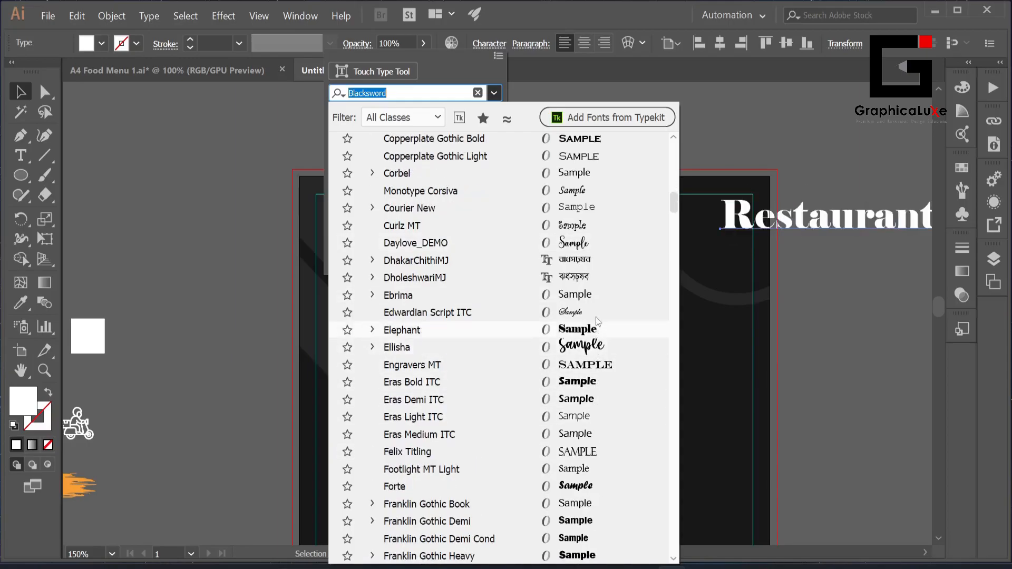
click(592, 244)
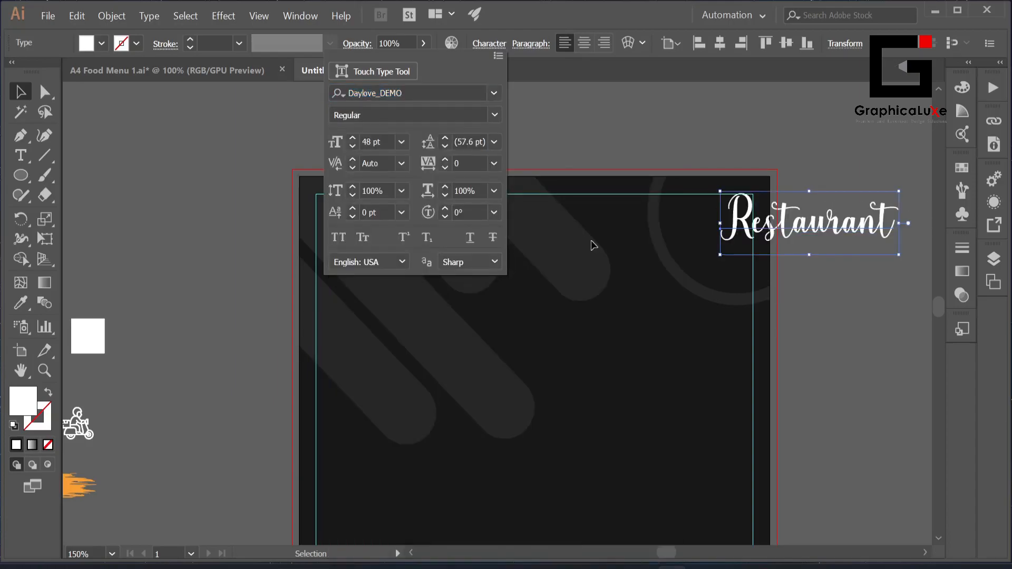
click(828, 338)
Step: Move the "Restaurant" title to the top centre of the menu and recolour it orange by sampling the orange palette square
drag(811, 226, 551, 226)
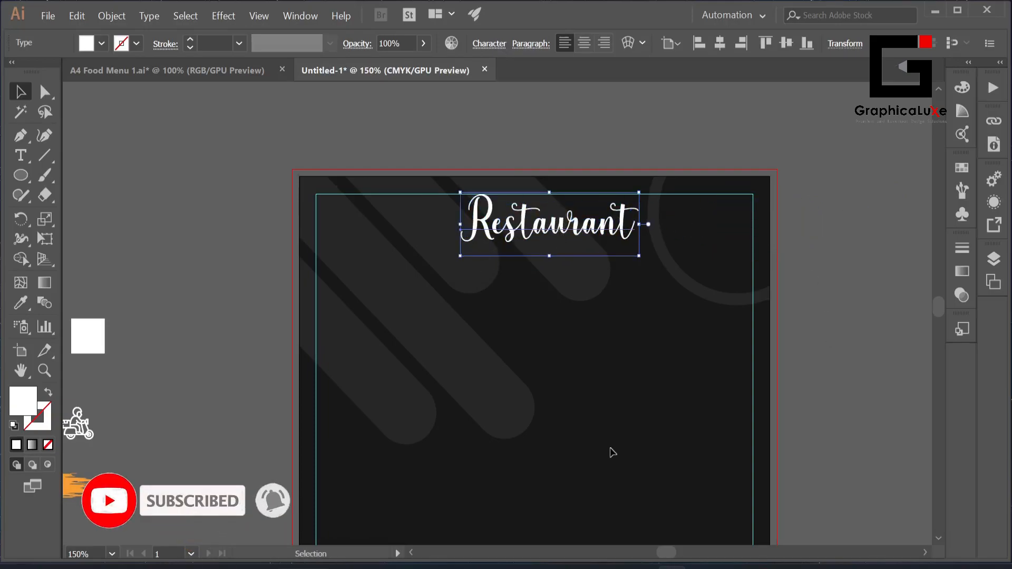
drag(667, 553, 660, 553)
click(21, 303)
click(158, 335)
key(v)
drag(658, 552, 665, 552)
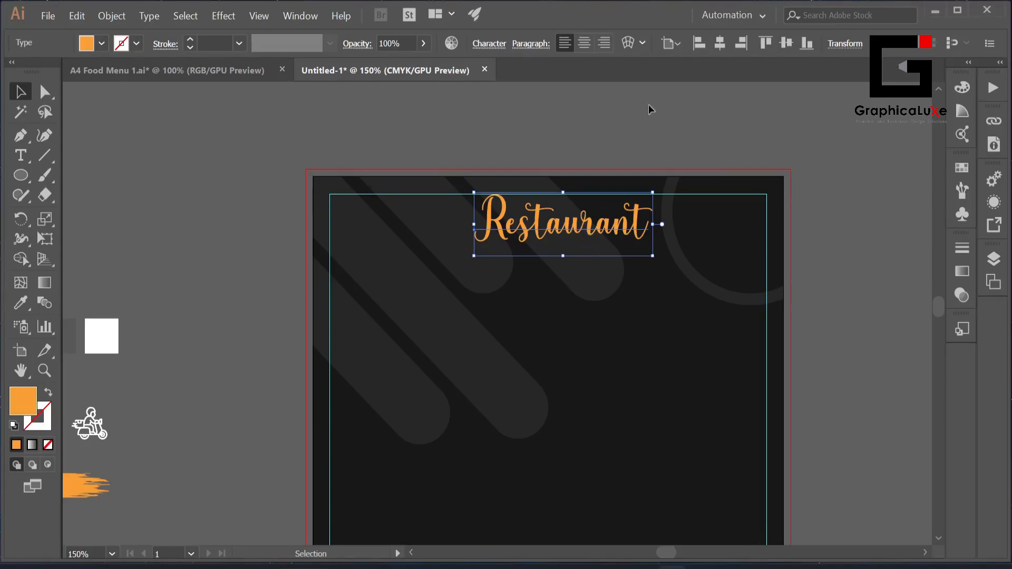
Step: Centre the "Restaurant" title horizontally on the artboard and shrink it just inside the upper margin guide
click(720, 43)
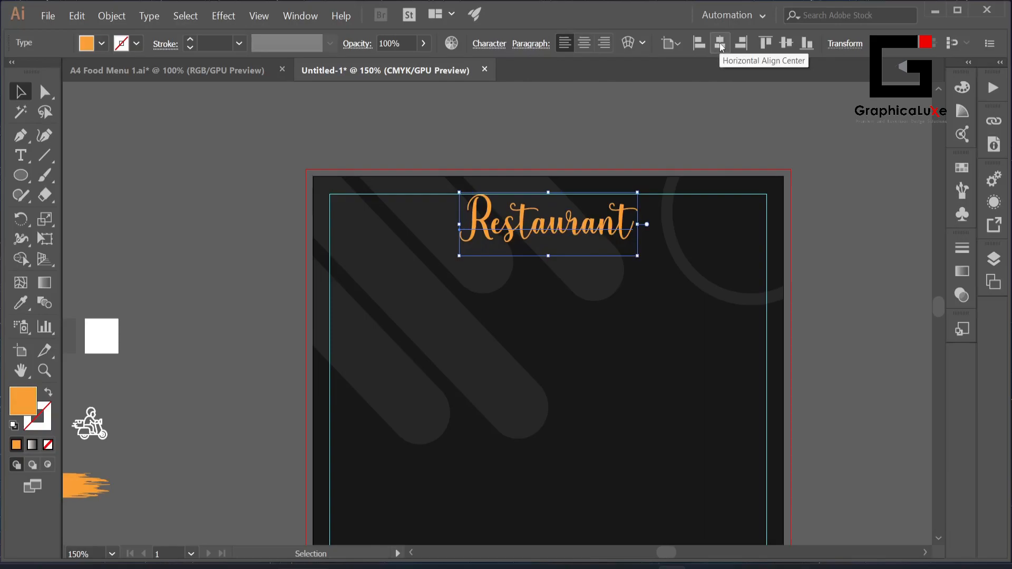
click(642, 118)
key(space)
drag(584, 379, 604, 338)
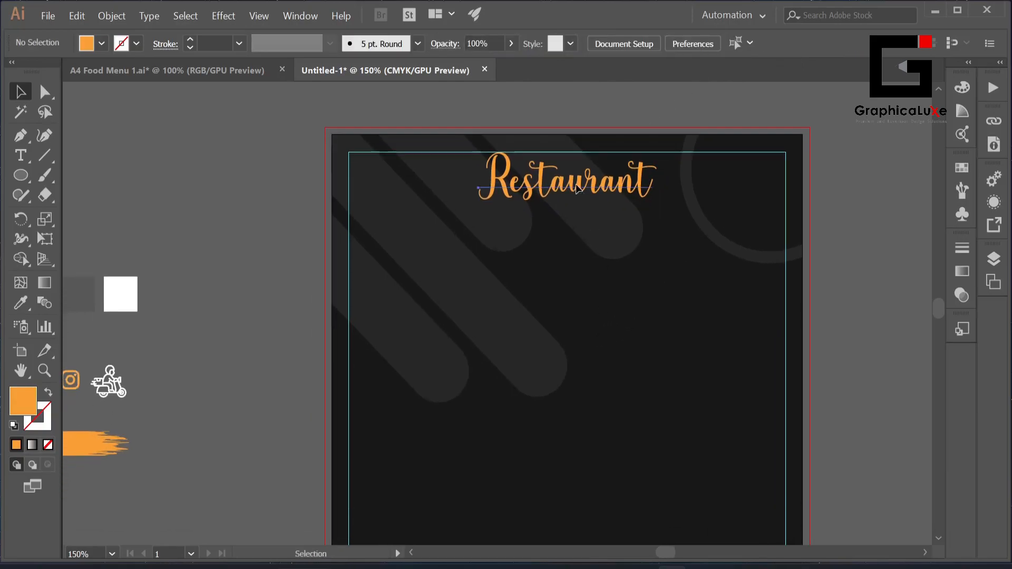
click(572, 185)
drag(568, 213, 568, 191)
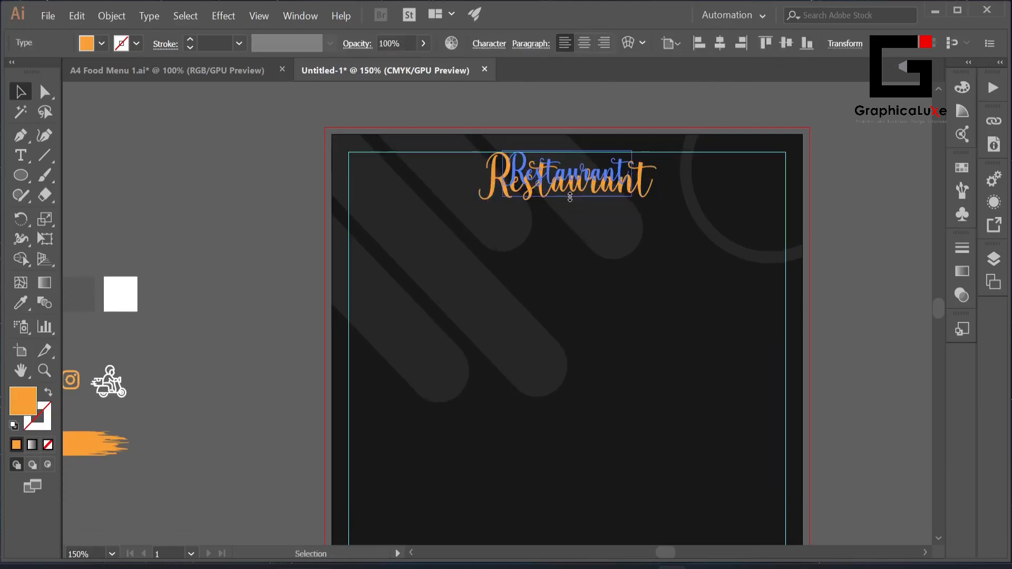
click(624, 307)
Step: Add the text "MENU" below the "Restaurant" title and colour it white by sampling the white palette square
key(t)
click(497, 229)
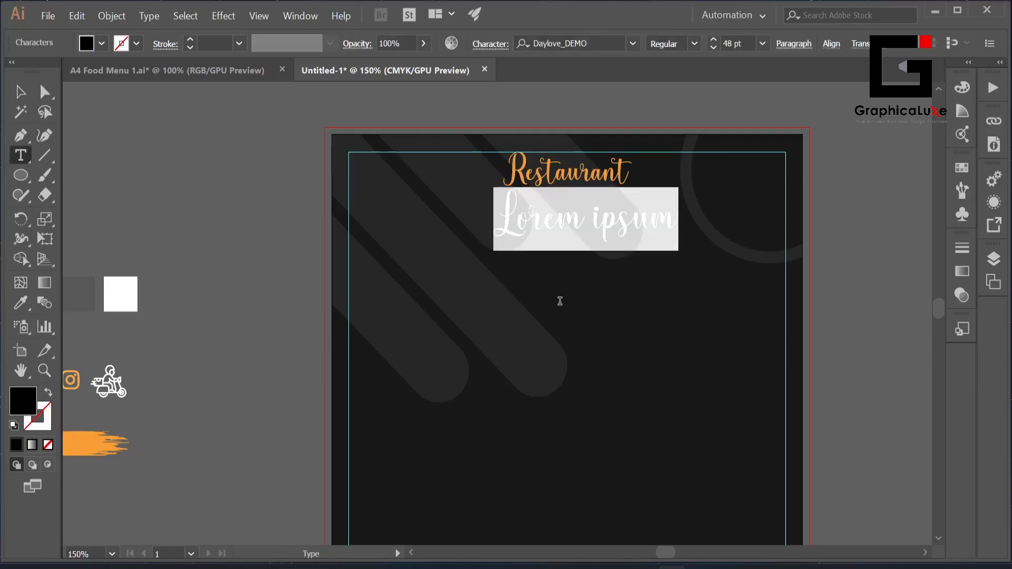
text(MENU)
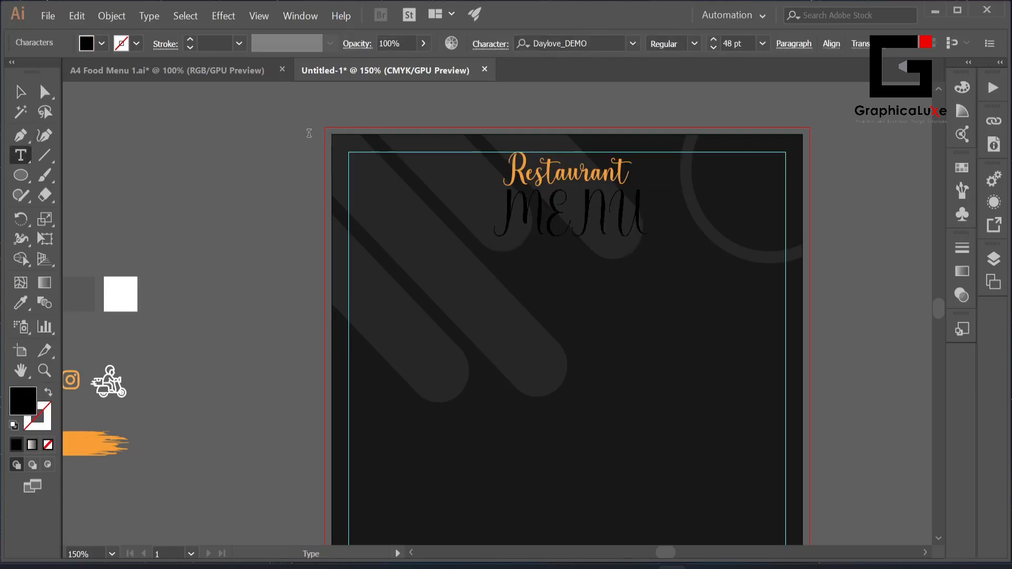
click(21, 93)
click(20, 303)
click(120, 290)
key(v)
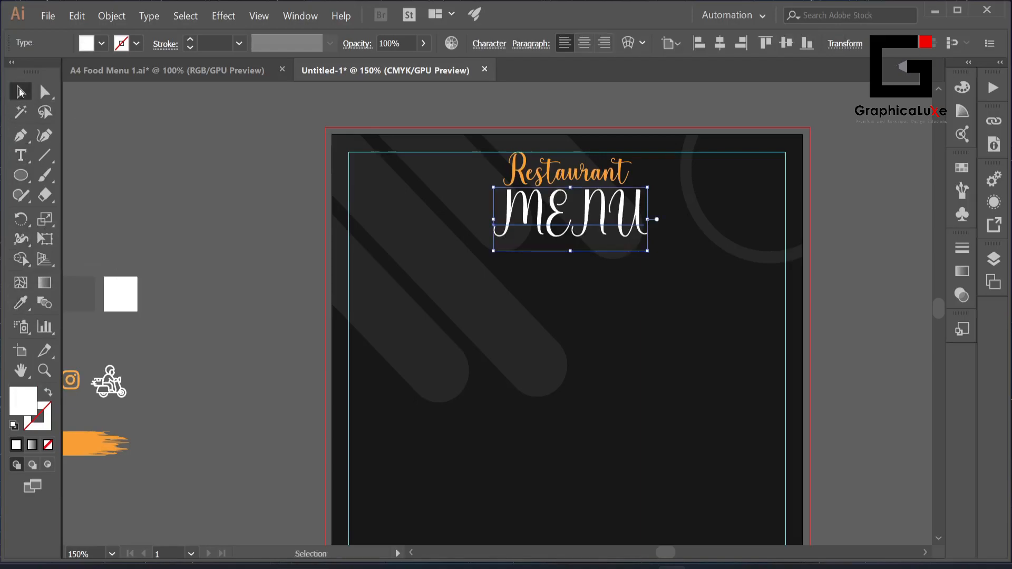
Step: Move the "MENU" text over the artboard's right edge and set its font to Poppins Bold
click(490, 44)
click(633, 211)
drag(627, 210, 889, 221)
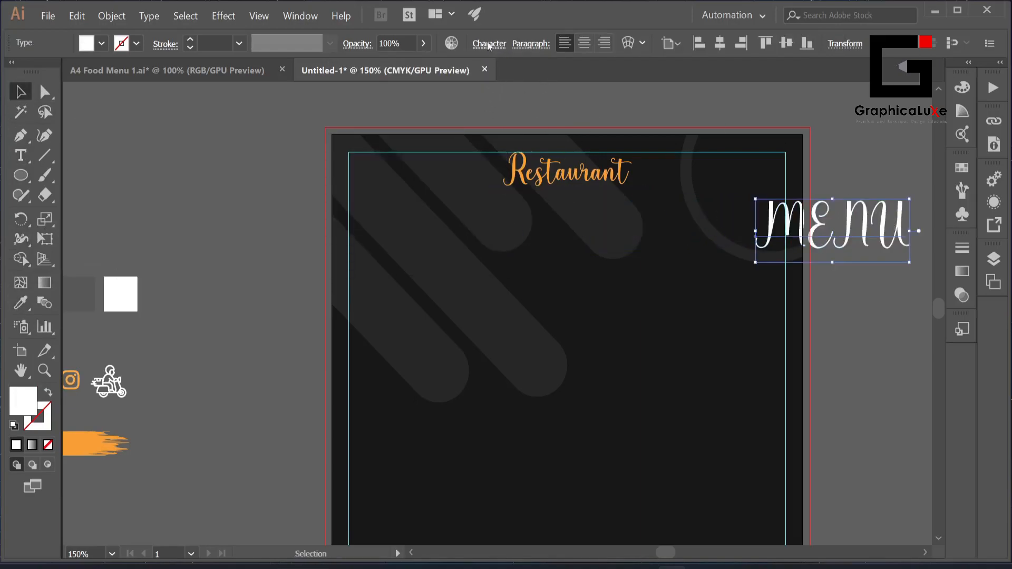
click(490, 44)
click(493, 93)
scroll(622, 211, up, 10)
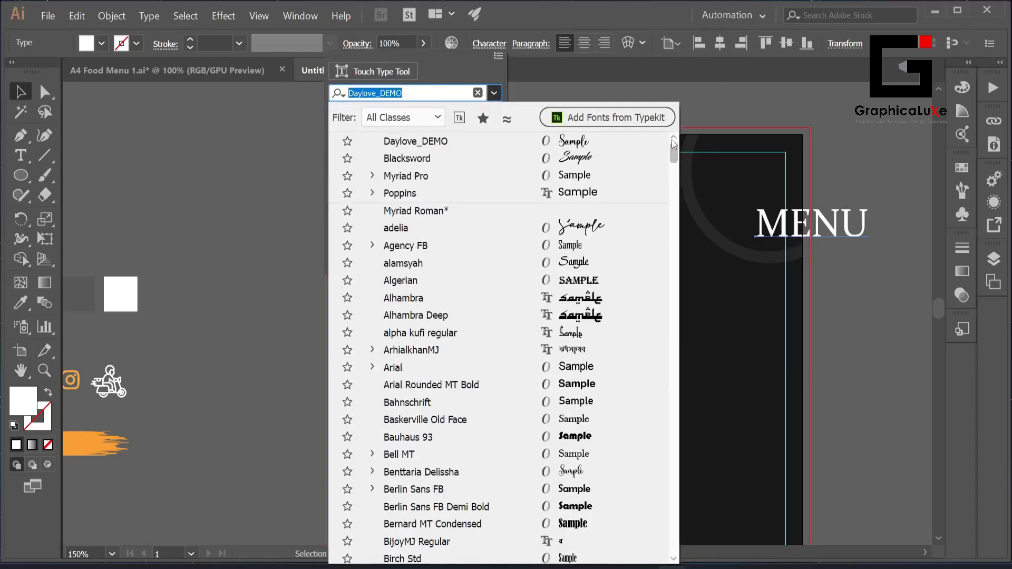
click(608, 196)
click(493, 115)
click(392, 353)
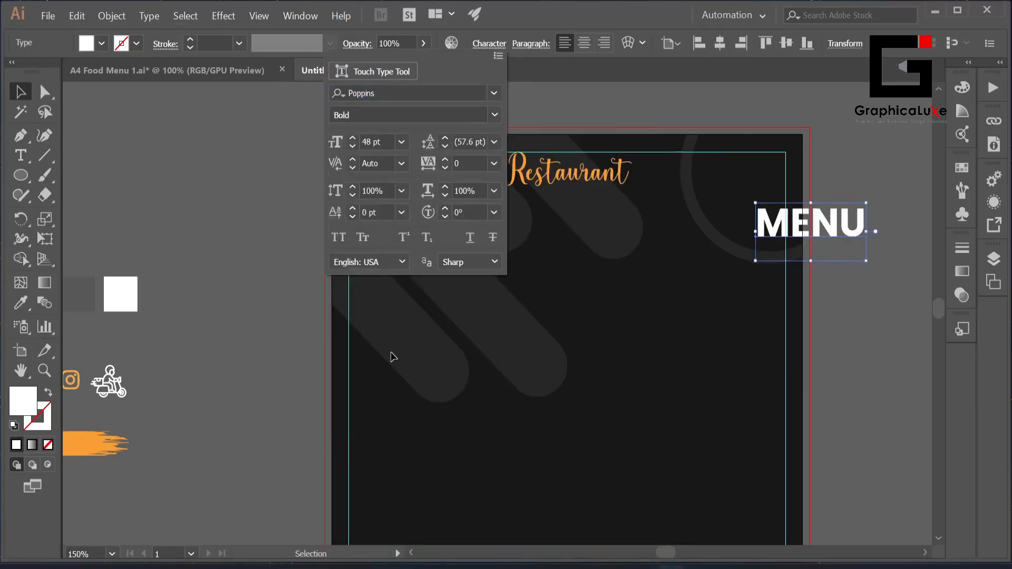
Step: Place the "MENU" text enlarged beneath the "Restaurant" title and convert it to outlines
click(830, 314)
drag(815, 232, 567, 285)
right_click(576, 237)
click(649, 327)
click(621, 270)
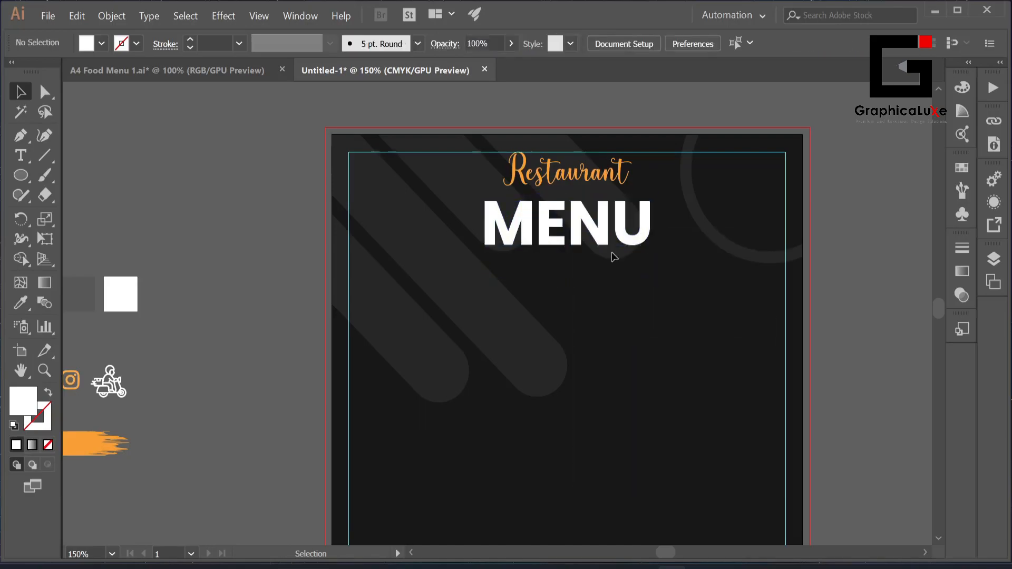
Step: Centre the "MENU" heading horizontally on the artboard and move it up closer to the "Restaurant" title
drag(576, 228, 578, 226)
click(682, 44)
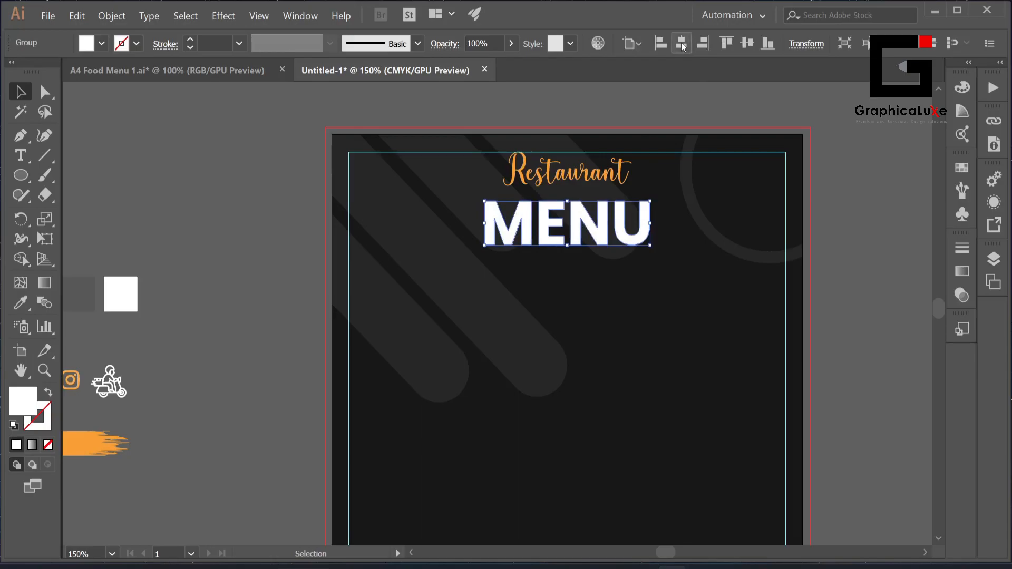
click(838, 231)
drag(583, 241, 580, 234)
click(699, 287)
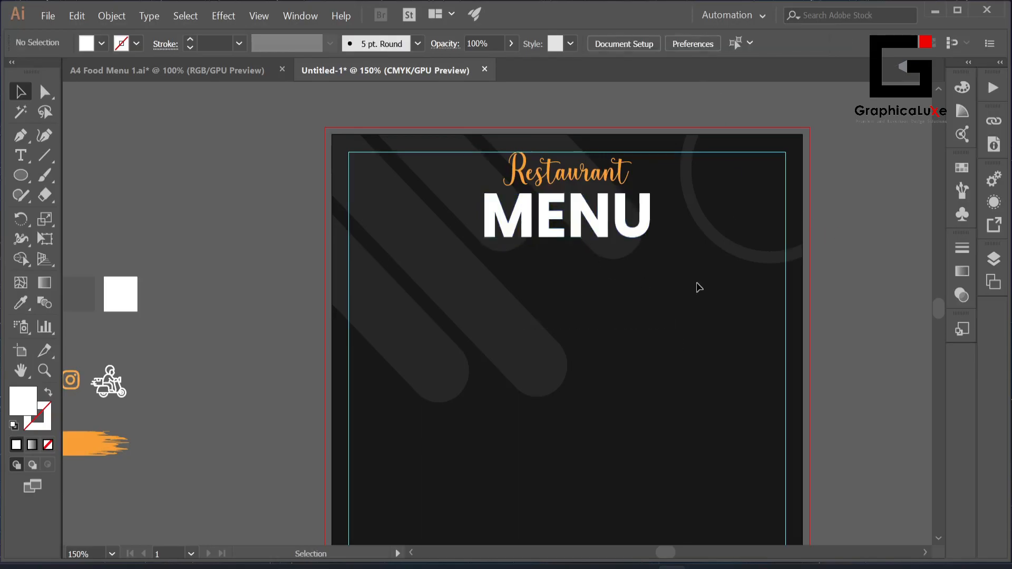
Step: Place the Food logo in the upper left corner of the margin guides and bring it to the front
drag(221, 342, 336, 347)
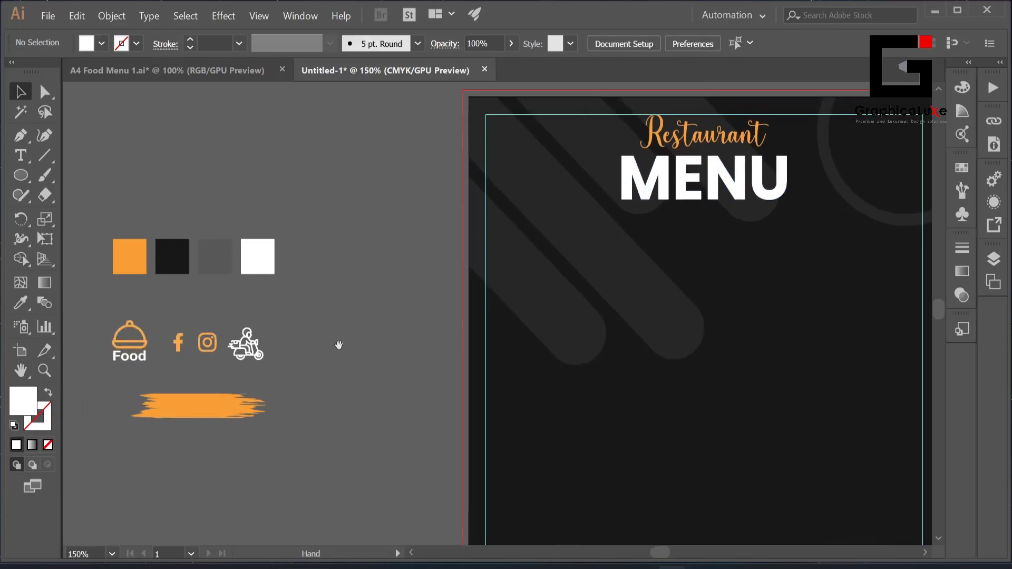
drag(141, 348, 509, 145)
click(475, 170)
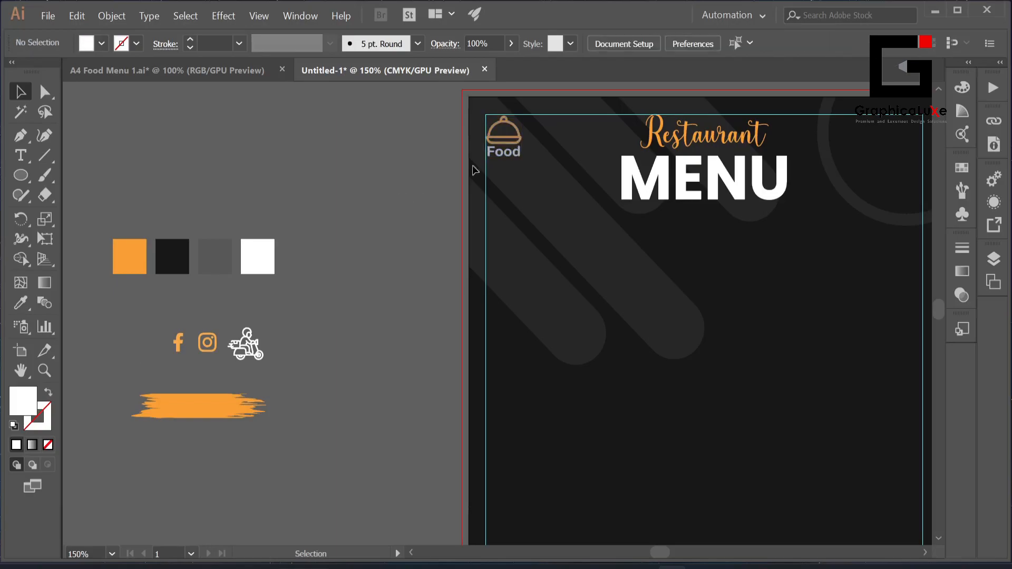
click(497, 146)
key(Up)
click(529, 181)
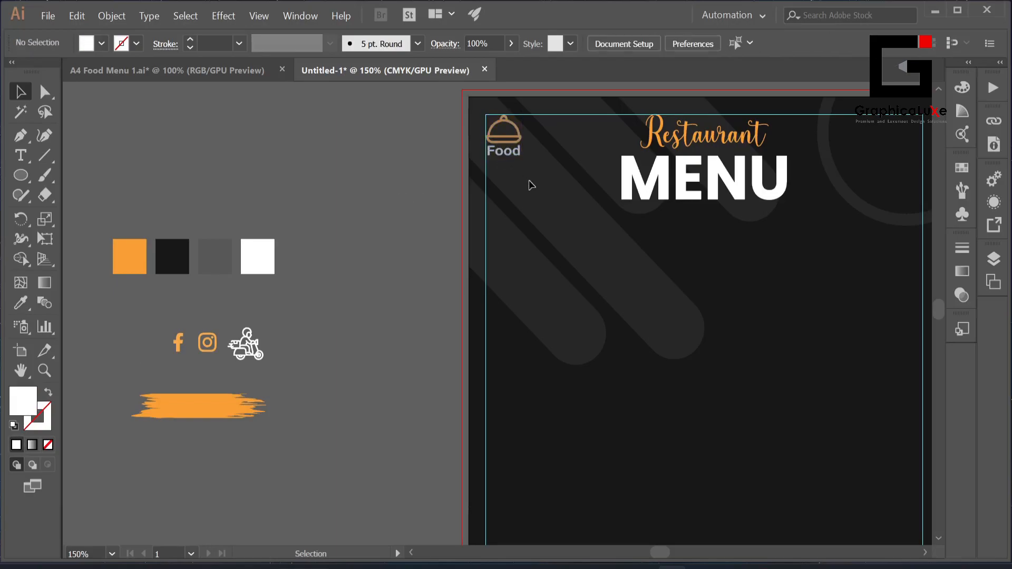
right_click(501, 141)
mouse_move(580, 271)
click(694, 279)
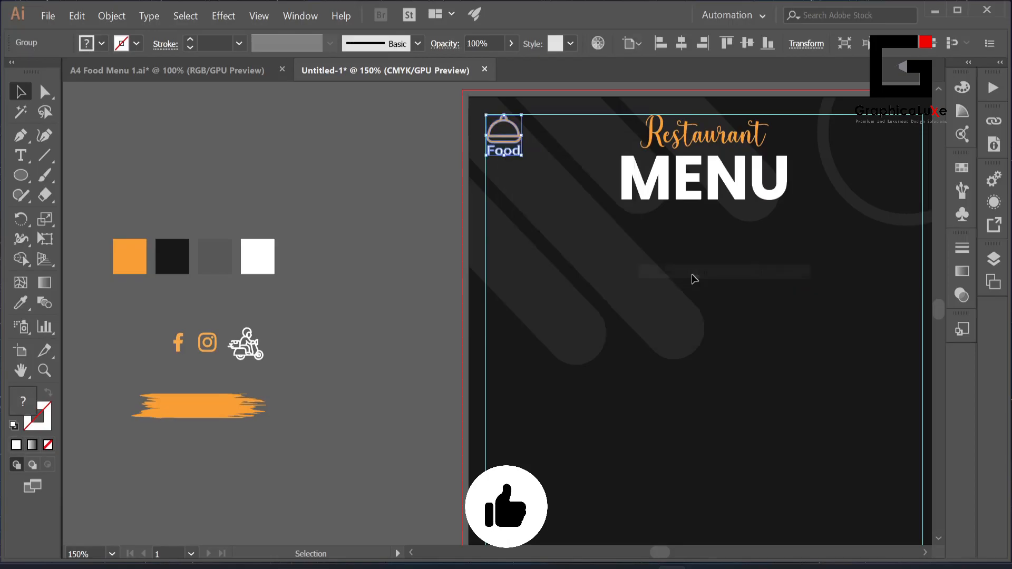
click(574, 308)
Step: Move the Facebook and Instagram icons to the upper right of the menu and bring them to the front
key(space)
drag(617, 346, 515, 350)
drag(144, 347, 776, 156)
key(space)
right_click(776, 157)
mouse_move(816, 293)
click(637, 291)
click(847, 199)
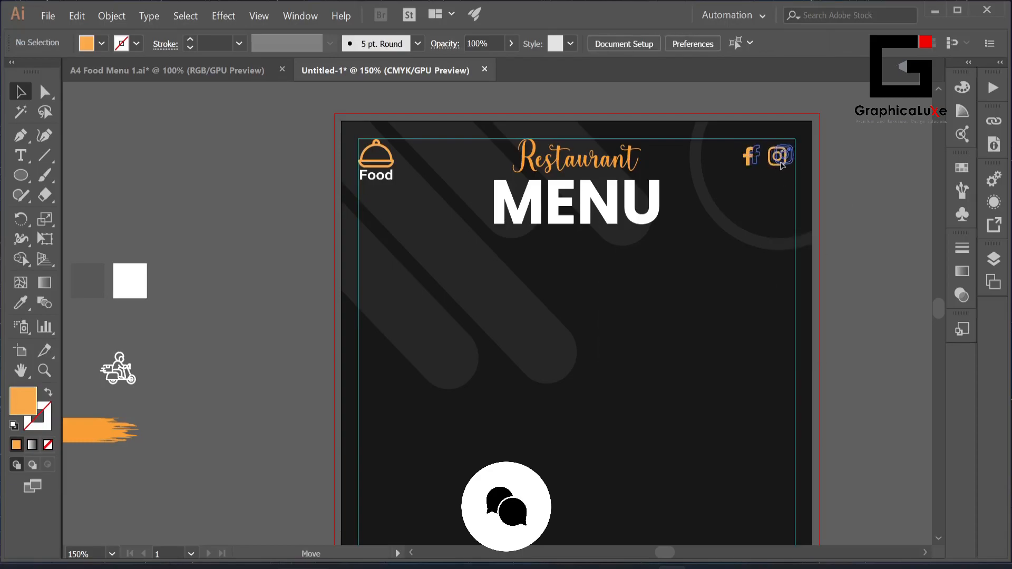
Step: Align the Facebook and Instagram icons with the upper right corner of the margin guides
drag(781, 162, 783, 162)
click(844, 173)
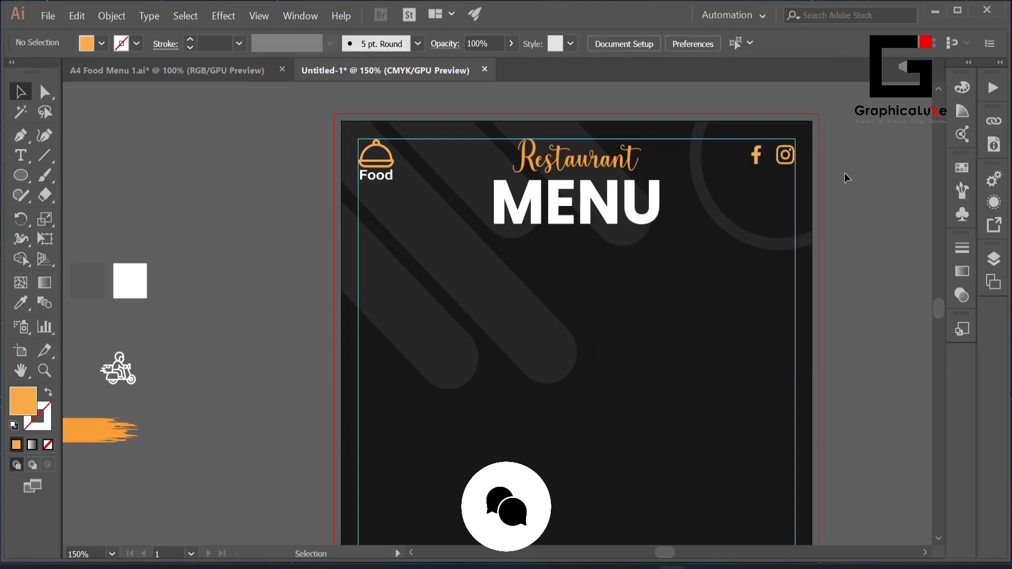
click(785, 163)
click(862, 181)
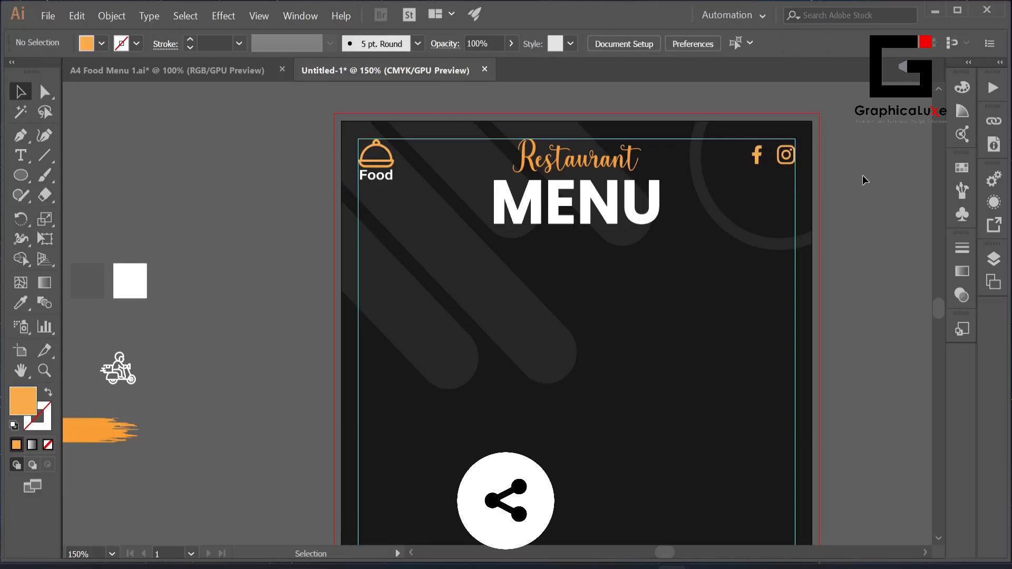
Step: Hide the guides to check the header layout, and show them again
right_click(862, 175)
click(883, 271)
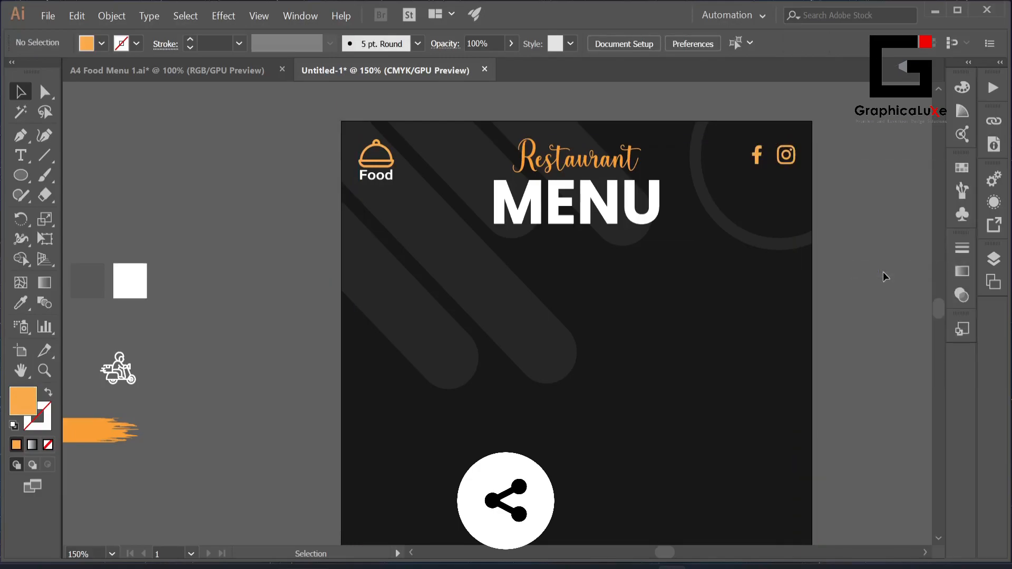
right_click(729, 247)
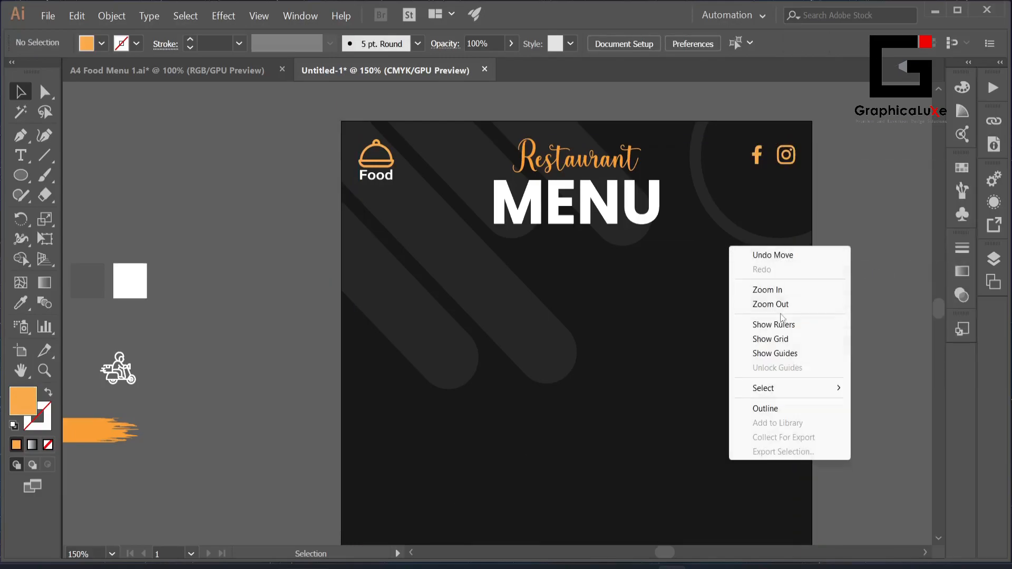
click(785, 354)
scroll(663, 379, down, 1)
drag(666, 391, 618, 330)
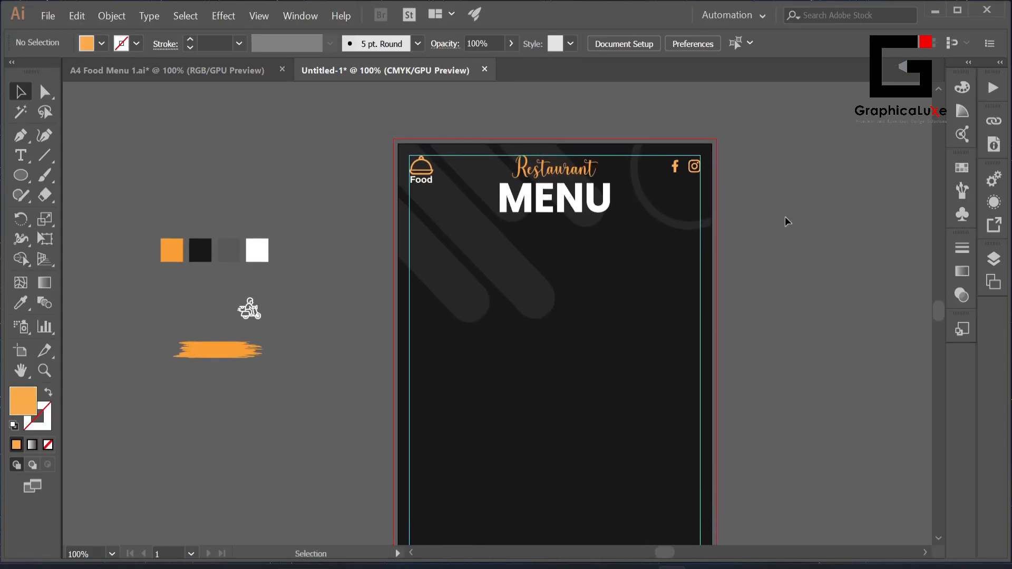
Step: Place the orange brush stroke below the header on the menu's left side and bring it to the front
scroll(562, 330, up, 1)
drag(395, 325, 527, 340)
mouse_move(185, 381)
mouse_down()
mouse_move(263, 376)
mouse_move(557, 243)
mouse_up()
right_click(557, 243)
mouse_move(707, 378)
click(814, 378)
click(343, 294)
Step: Add the text "Menu One" below the orange brush stroke and colour it white by sampling the white palette square
key(t)
click(524, 315)
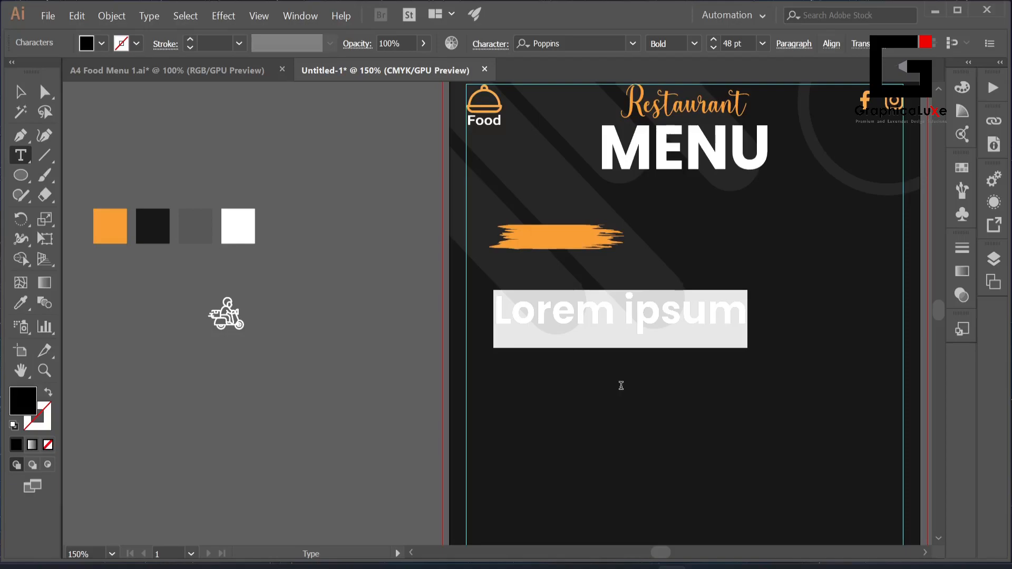
text(Menu One)
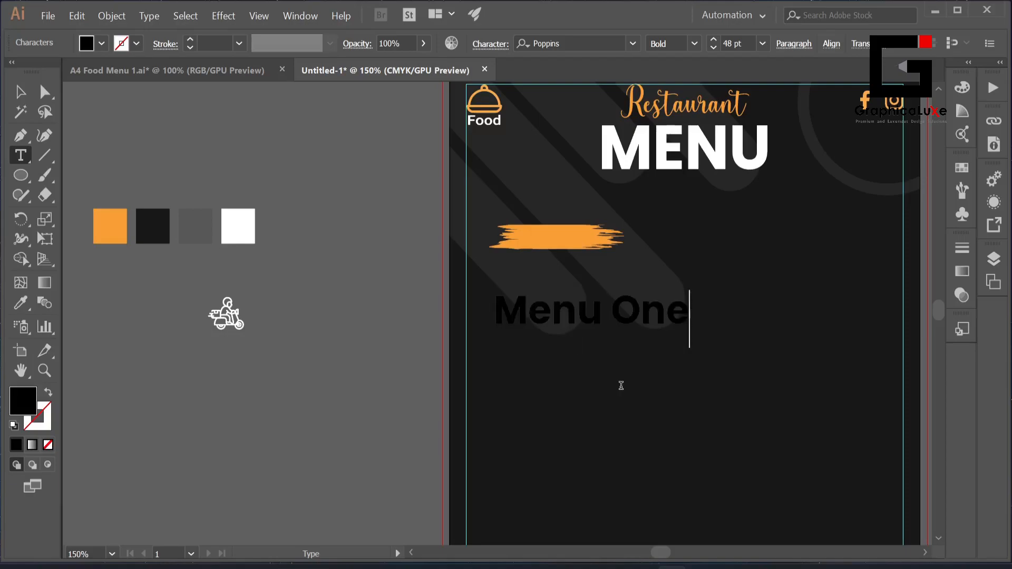
key(Escape)
key(i)
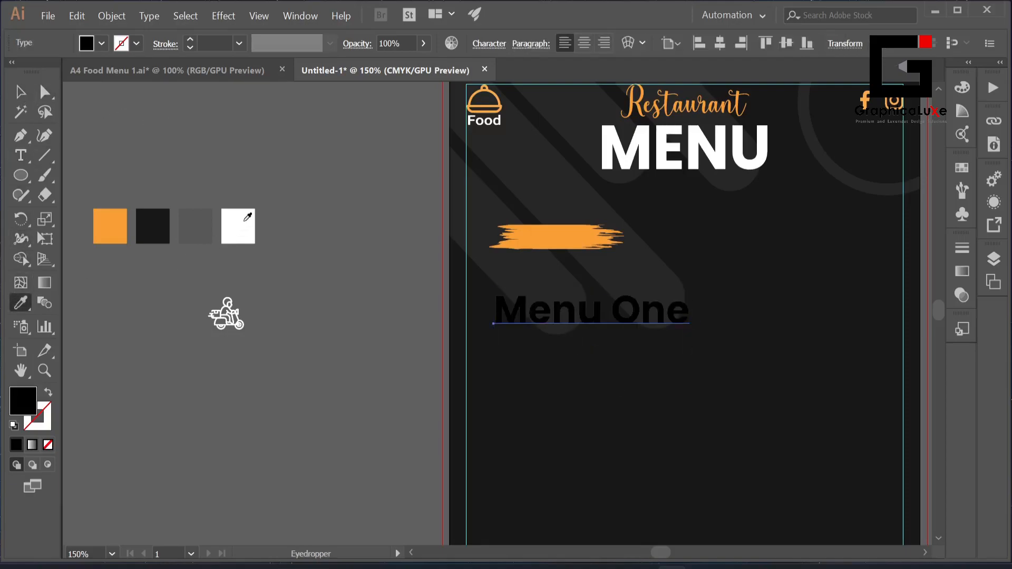
click(240, 223)
key(v)
Step: Shrink the "Menu One" text and centre it on the orange brush stroke
mouse_move(690, 318)
mouse_down()
mouse_move(573, 317)
mouse_move(566, 248)
mouse_move(590, 239)
mouse_move(572, 244)
mouse_up()
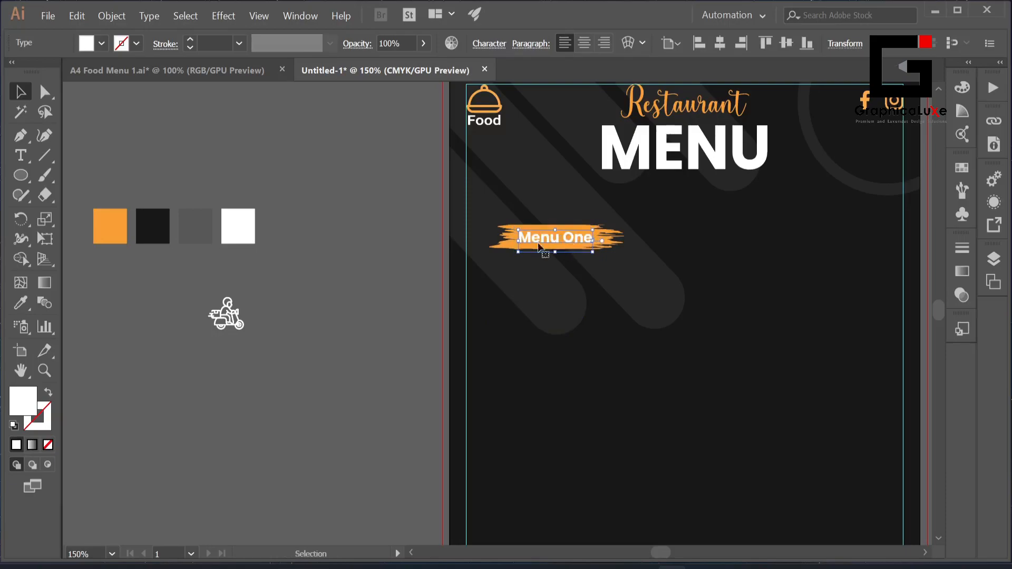
click(368, 287)
click(554, 245)
key(Up)
key(Up)
click(421, 257)
click(553, 237)
key(Down)
click(362, 234)
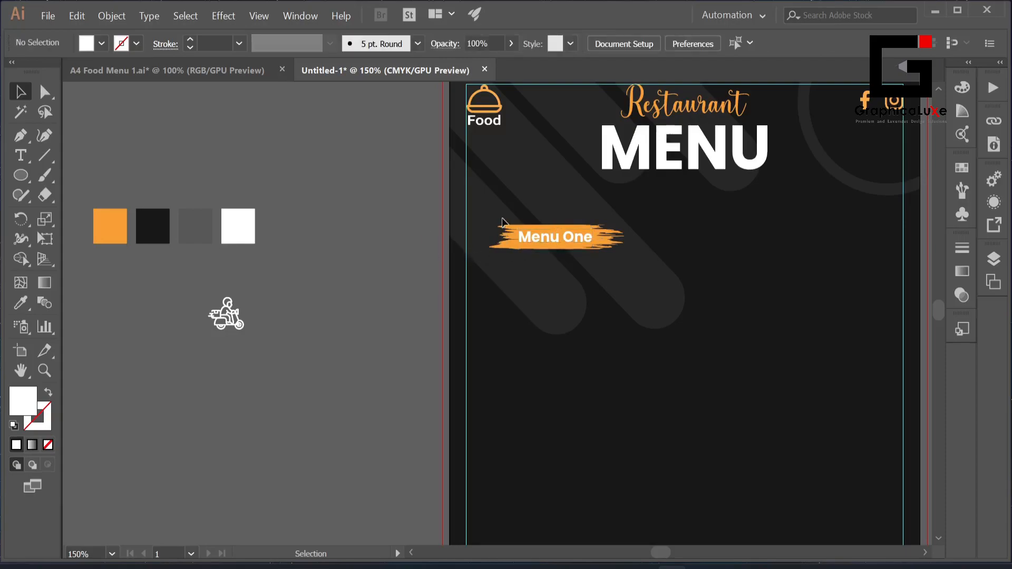
Step: Convert the "Menu One" label on the brush stroke to outlines
drag(562, 251, 562, 251)
right_click(560, 237)
click(625, 322)
click(409, 246)
Step: Add the text "Food Name" below the "Menu One" label in Poppins SemiBold at 14 pt
key(t)
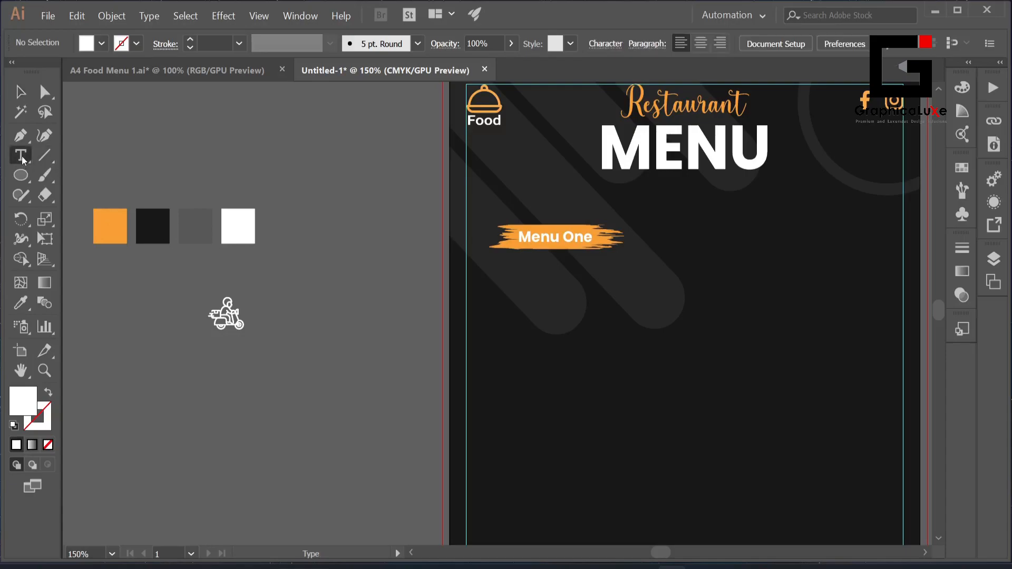
click(486, 290)
click(762, 43)
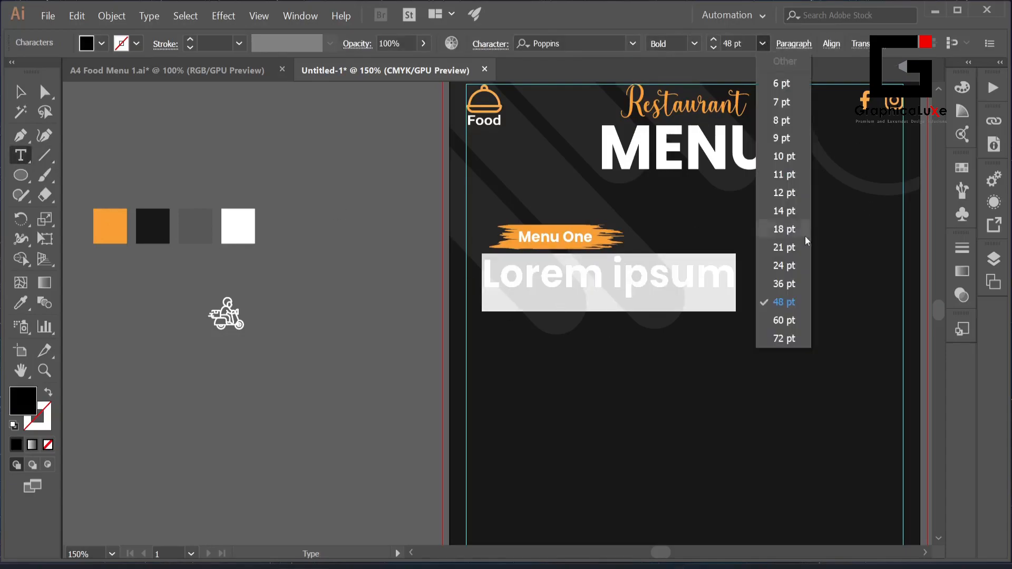
click(786, 206)
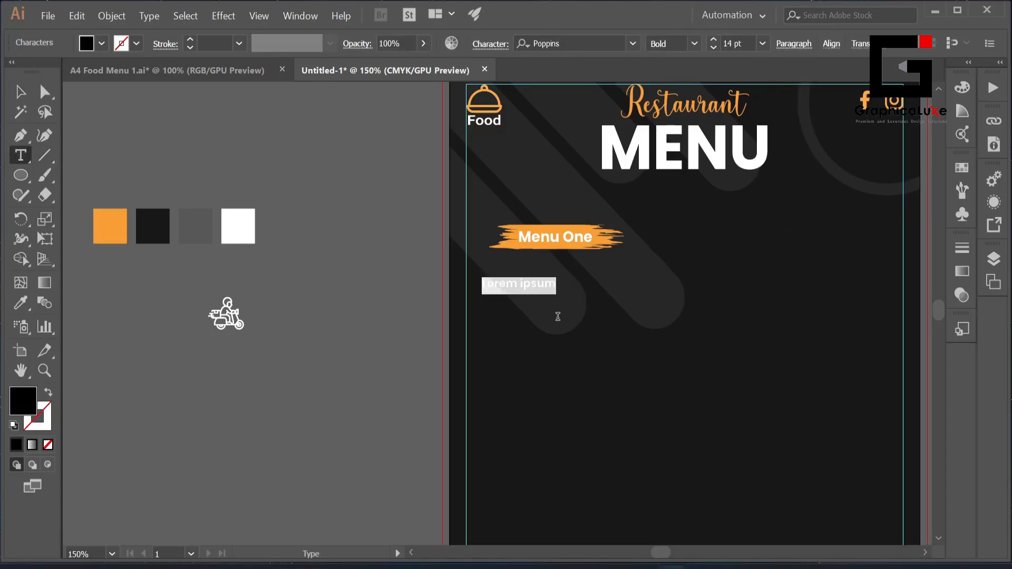
click(694, 43)
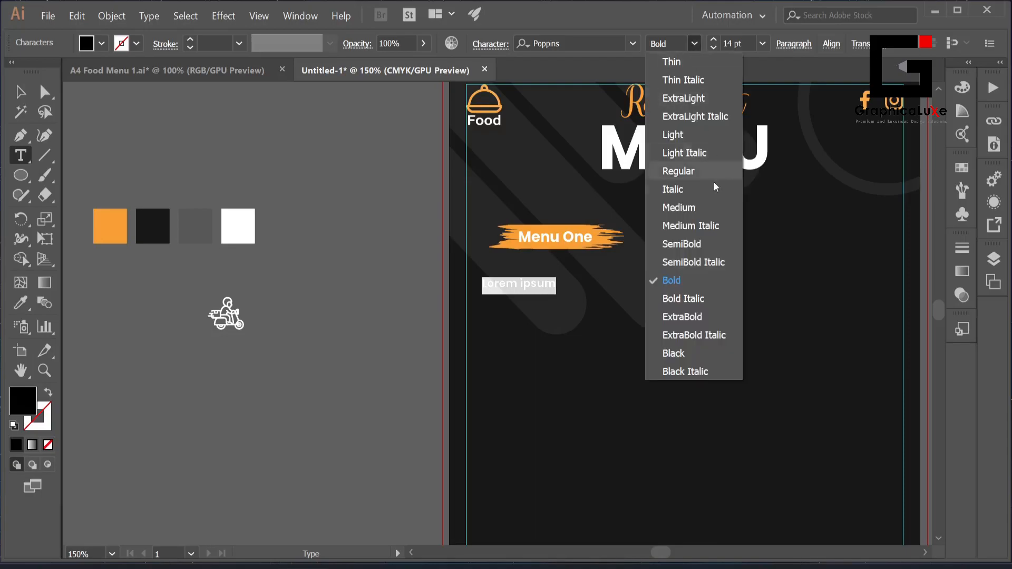
click(703, 216)
click(694, 43)
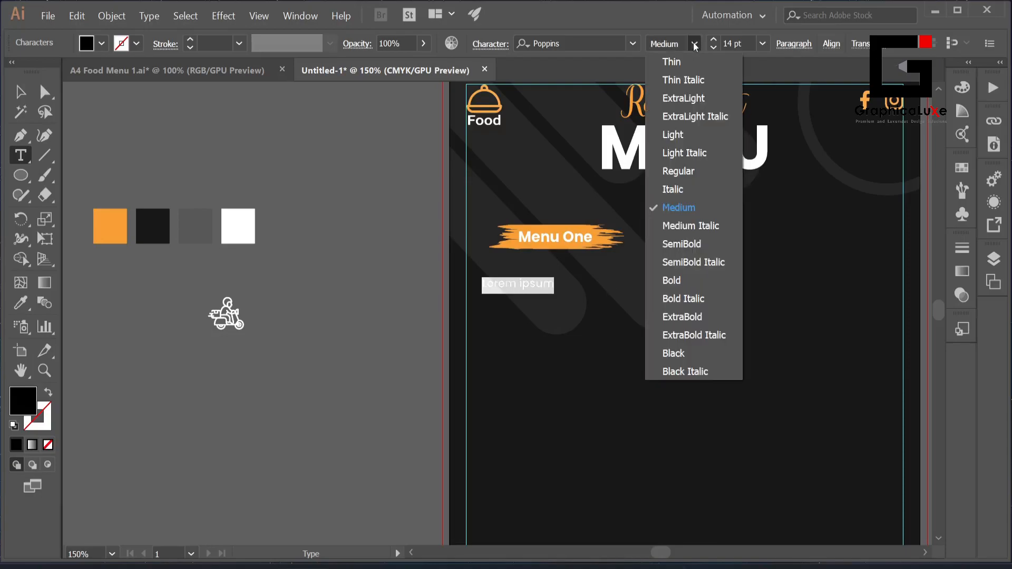
click(697, 244)
text(Food Name)
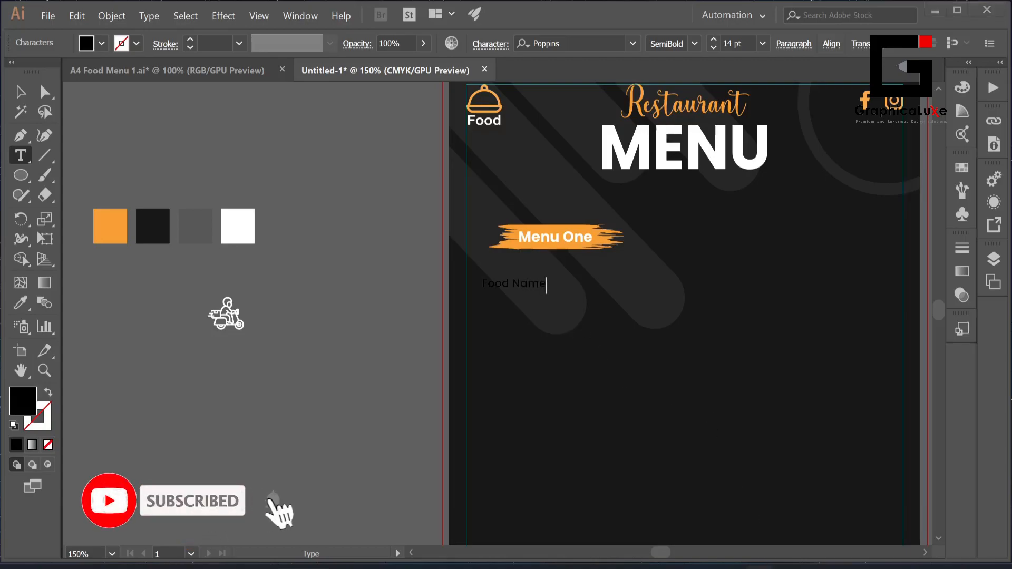
Step: Colour the "Food Name" text white by sampling the white palette square
click(22, 93)
click(22, 302)
click(229, 235)
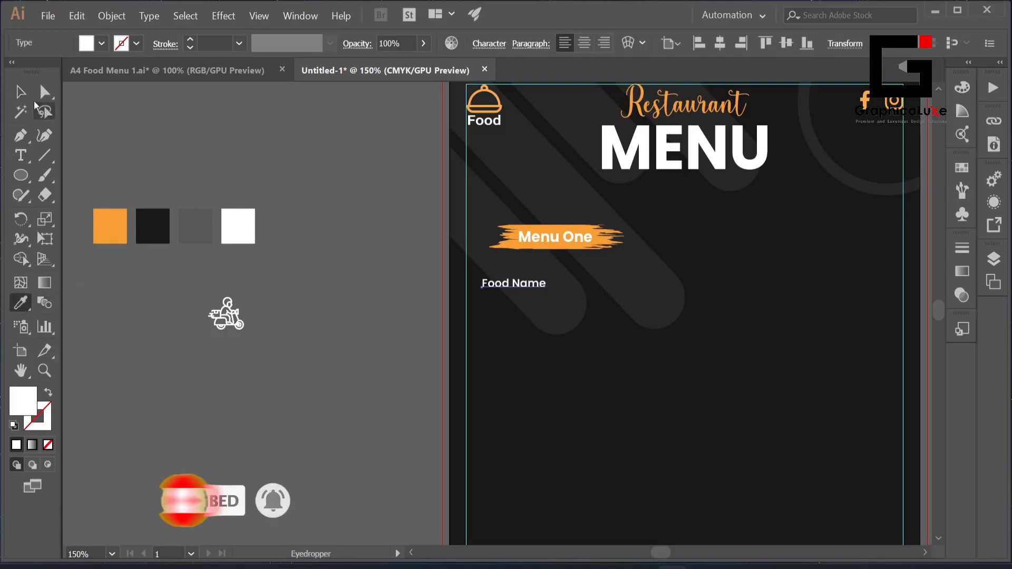
click(21, 92)
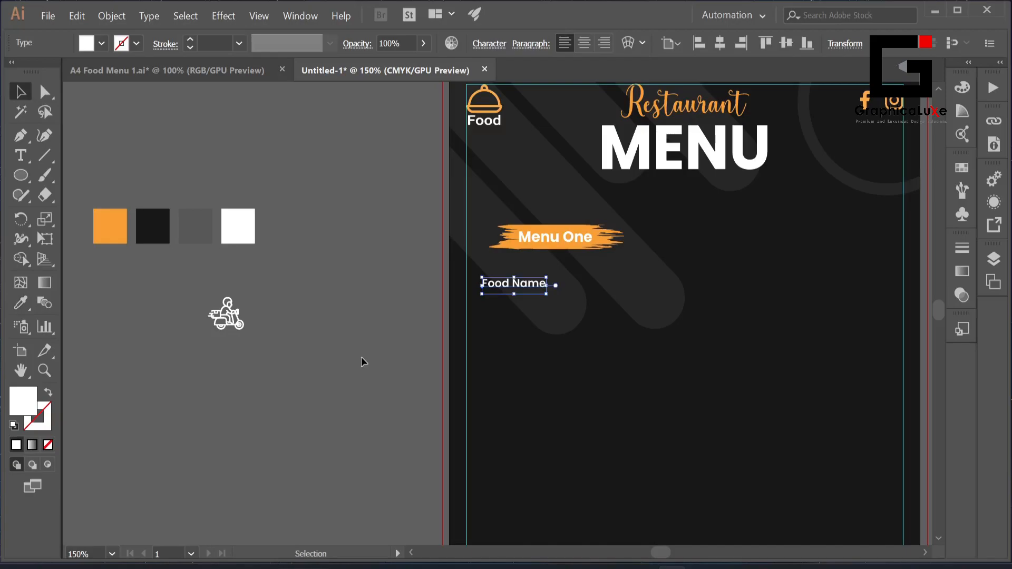
Step: Duplicate the "Food Name" text beside it on the same line and change the copy to "$8.88"
click(364, 362)
scroll(522, 299, up, 2)
drag(550, 326, 447, 336)
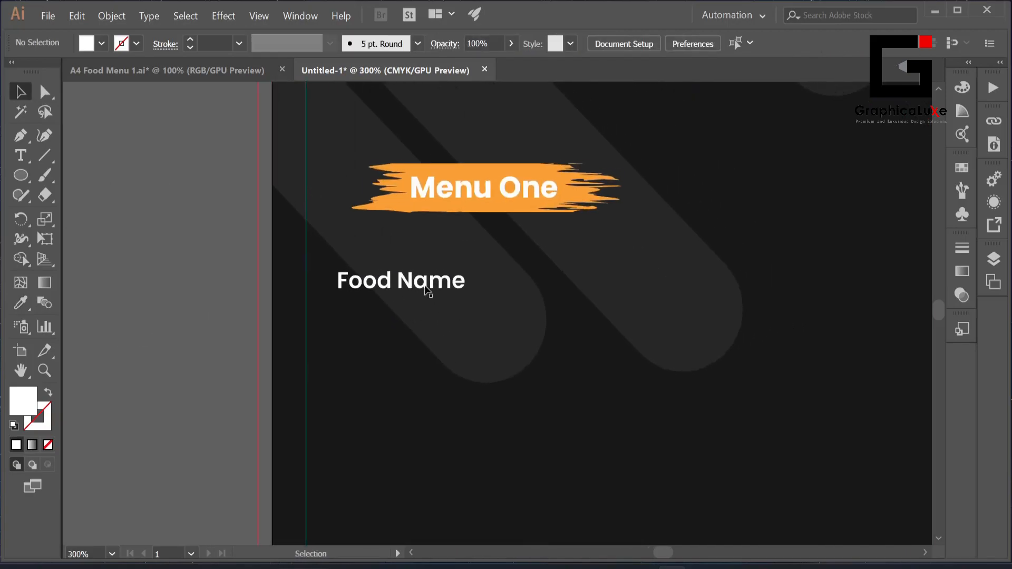
click(426, 290)
drag(427, 289, 572, 282)
double_click(658, 289)
key(ctrl)
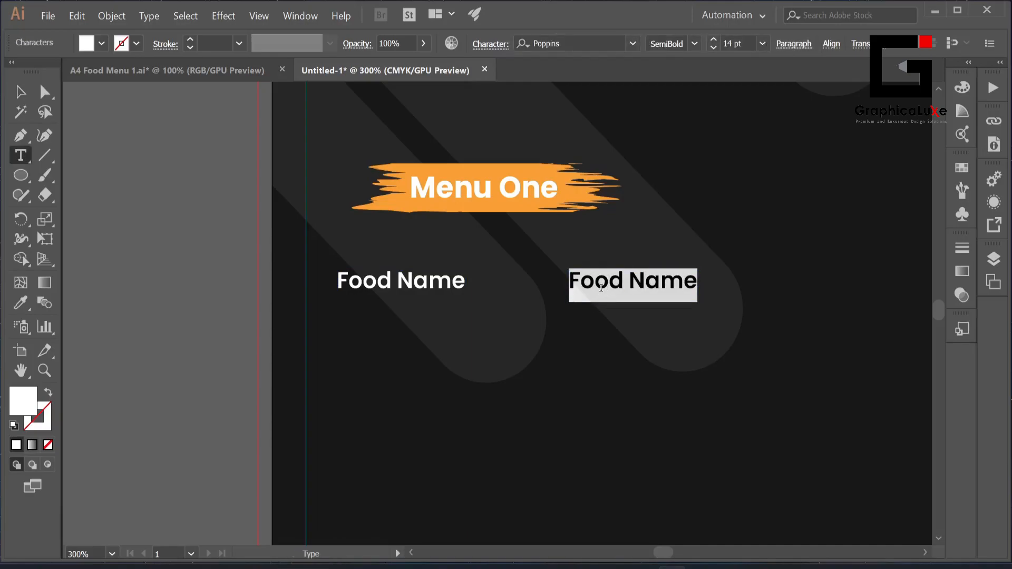
text($8.)
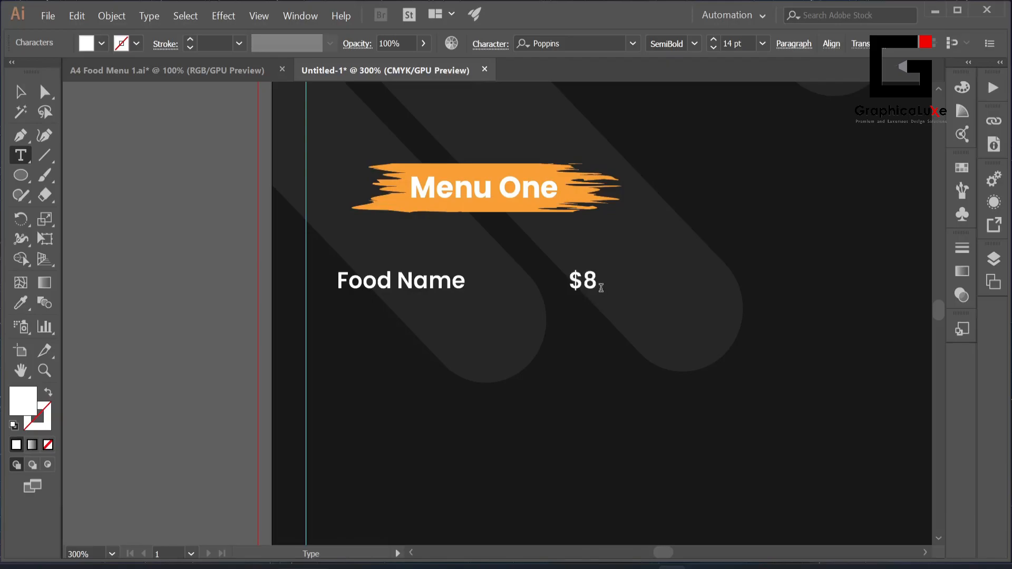
text(88)
key(Escape)
click(590, 418)
Step: Draw a one-line lorem ipsum text area below the food item and colour it orange by sampling the brush stroke
drag(412, 289, 428, 318)
key(Delete)
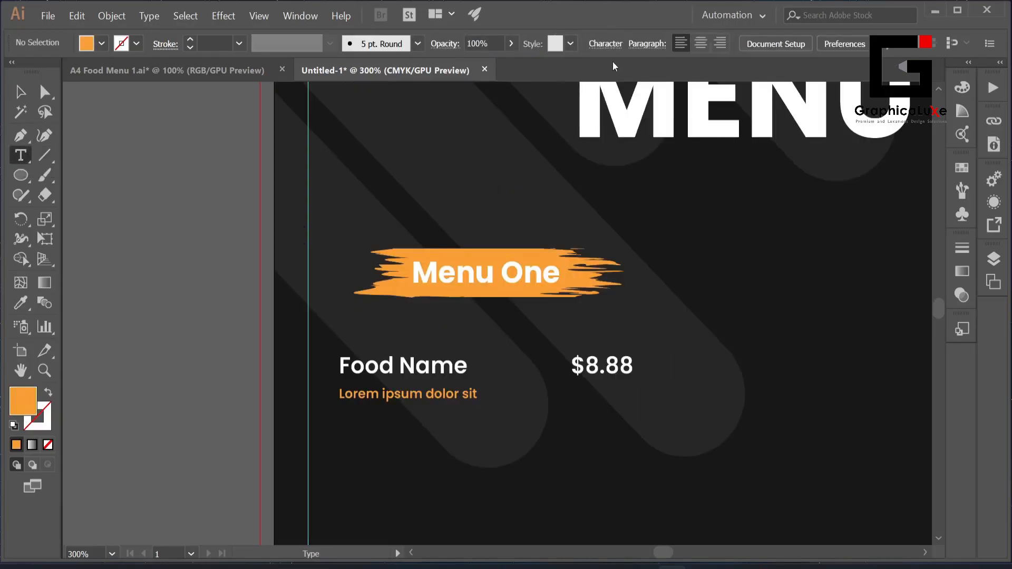
click(602, 44)
drag(336, 465, 585, 488)
click(21, 92)
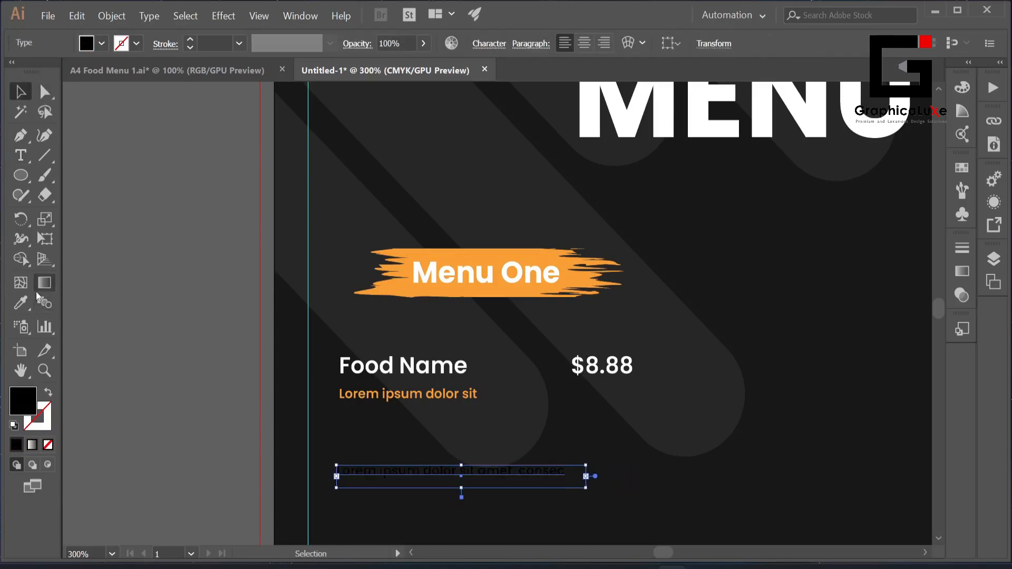
click(21, 302)
click(389, 286)
key(v)
Step: Delete the shorter orange lorem ipsum line and move the new, longer one directly under "Food Name"
click(411, 396)
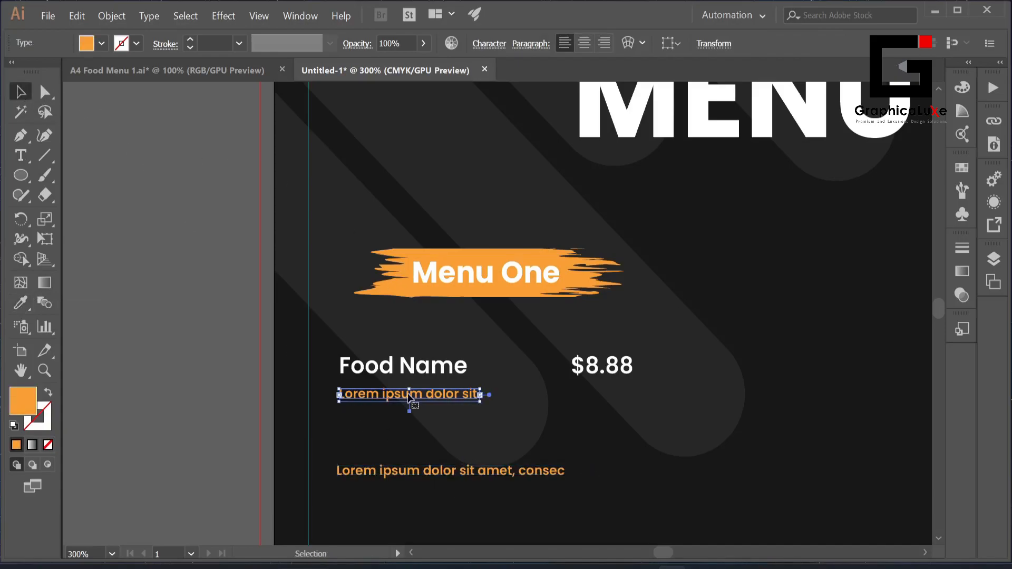
key(Delete)
click(490, 471)
drag(489, 471, 490, 387)
click(553, 458)
click(556, 395)
Step: Change the font style of the orange description line under "Food Name"
scroll(553, 389, down, 2)
drag(663, 436, 567, 379)
click(569, 430)
click(415, 332)
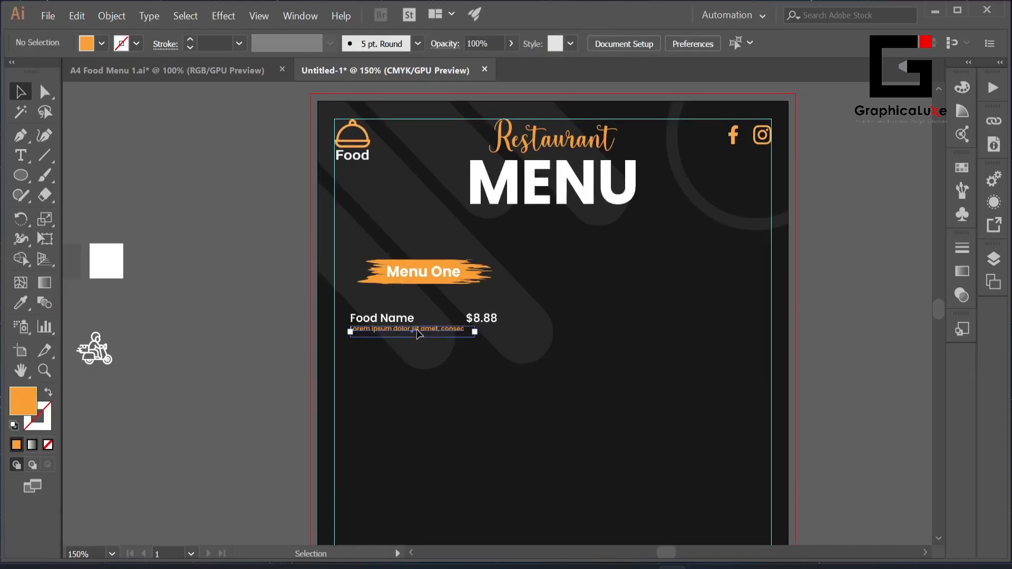
click(490, 45)
click(496, 116)
click(391, 278)
click(402, 419)
click(402, 419)
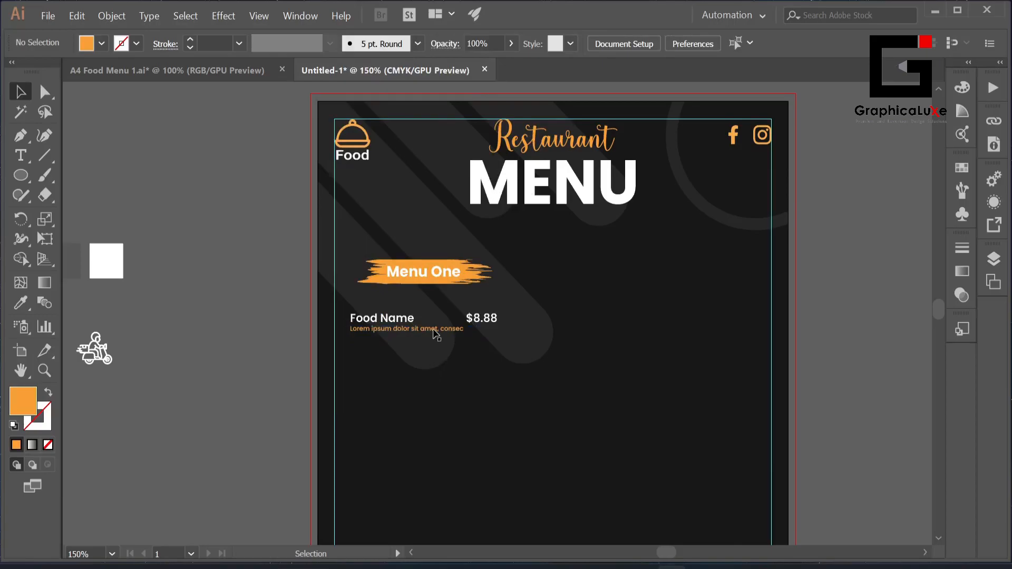
Step: Narrow the description's text area so its line ends after "Lorem ipsum dolor sit amet,"
click(435, 333)
scroll(461, 332, up, 4)
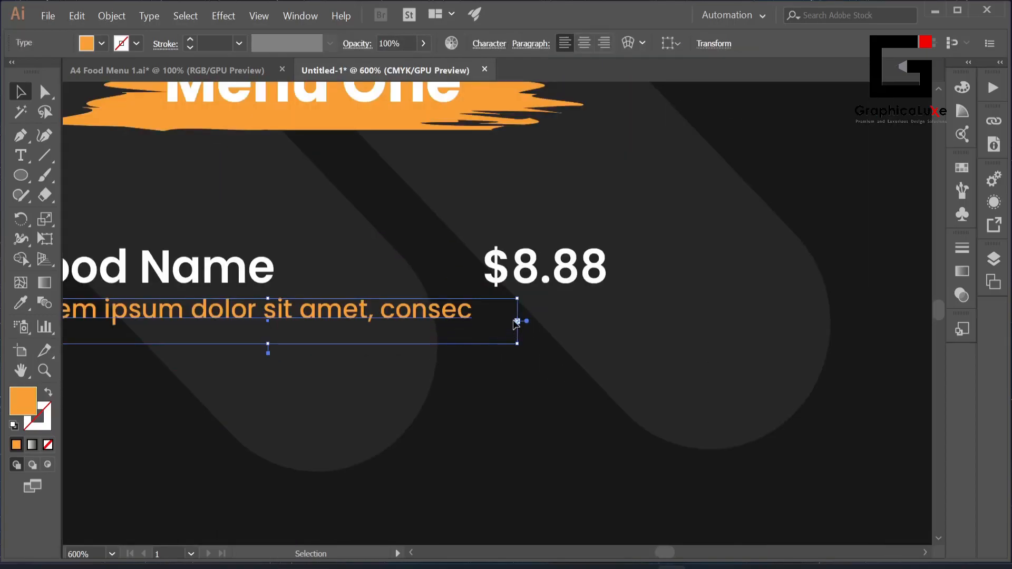
drag(492, 322, 378, 323)
click(464, 404)
scroll(463, 404, down, 4)
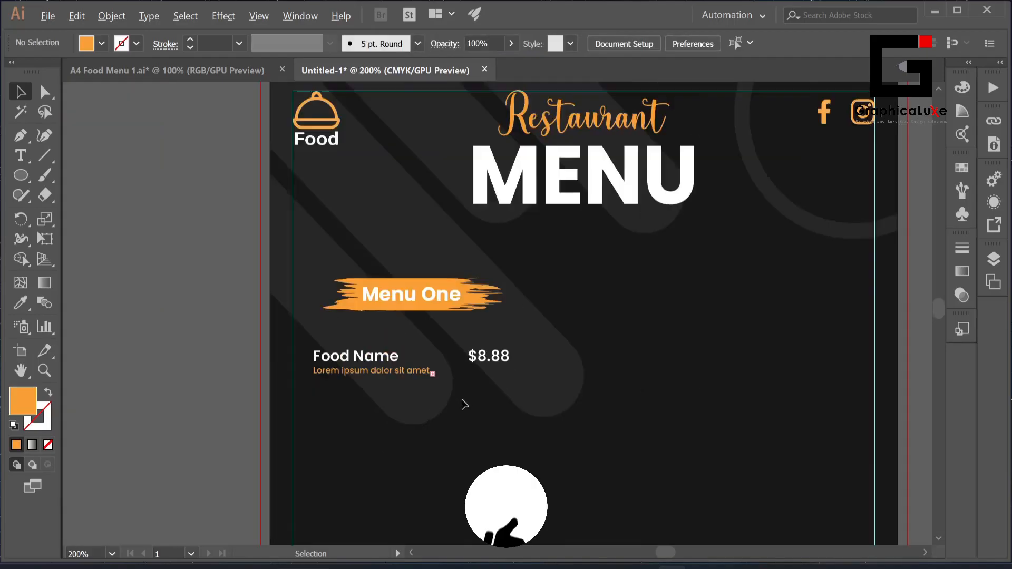
Step: Group the food name, its description and the price into a single menu item
drag(475, 422, 482, 383)
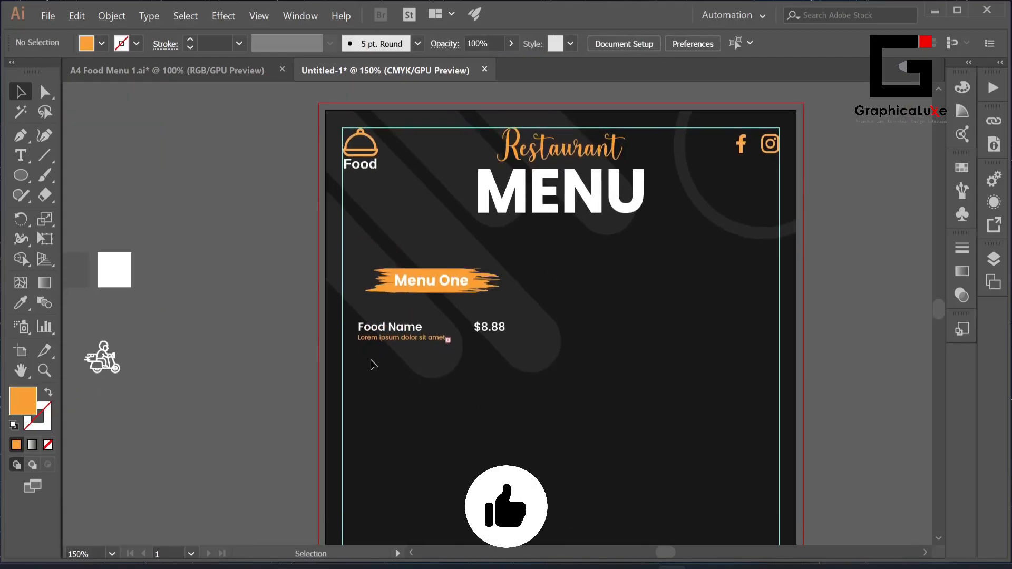
click(396, 329)
click(831, 43)
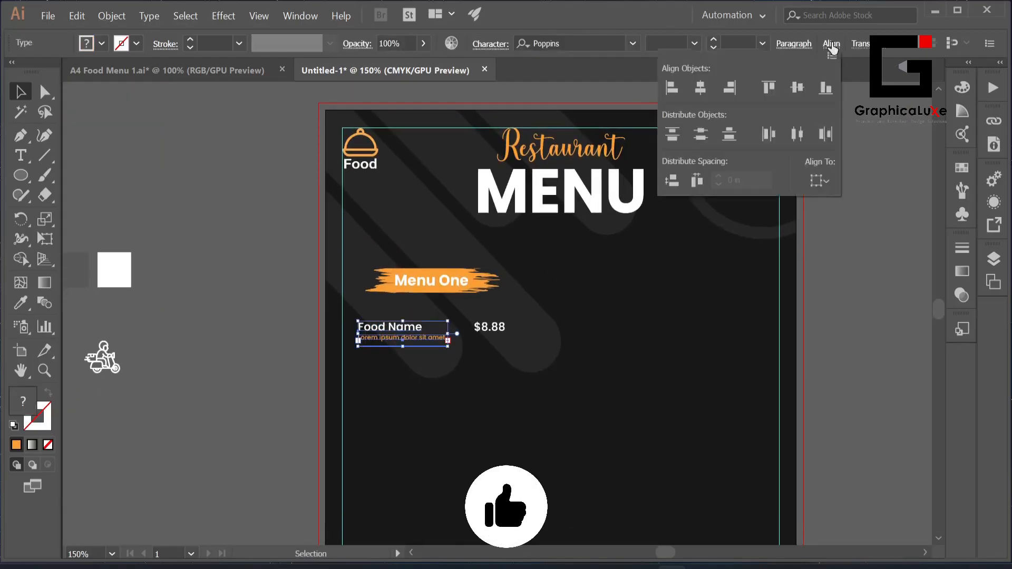
click(546, 402)
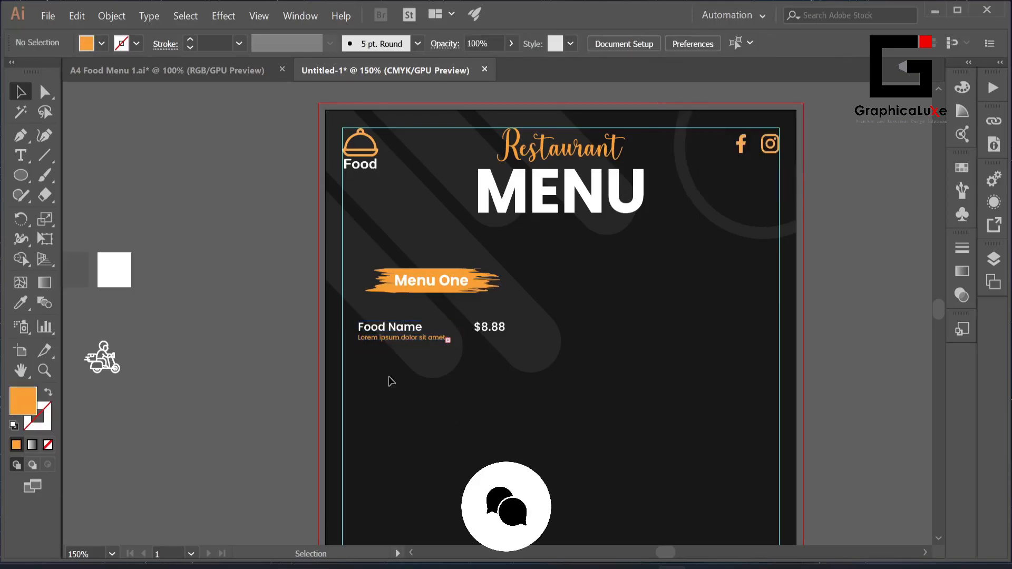
click(488, 328)
right_click(481, 335)
click(112, 15)
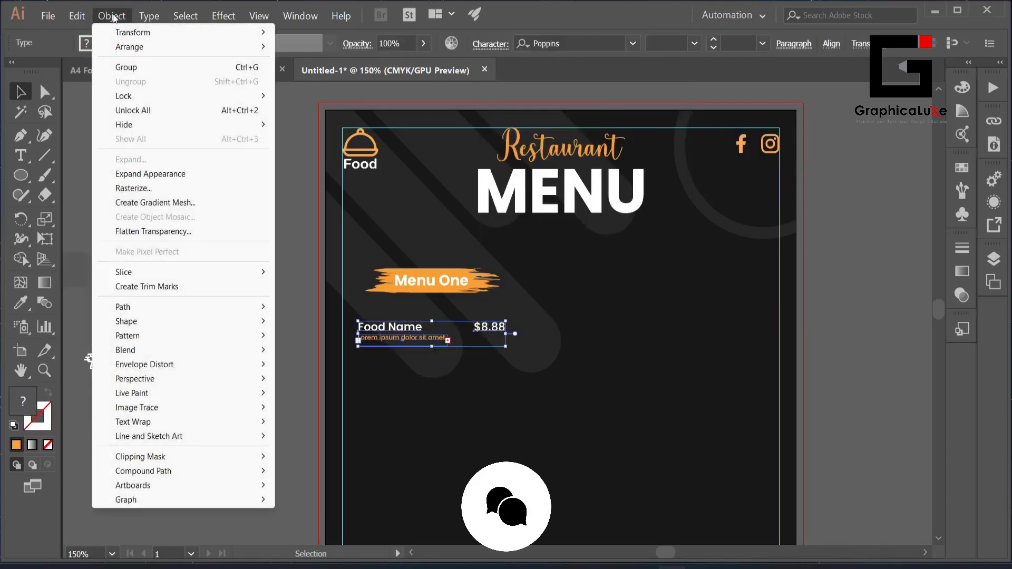
click(126, 67)
click(478, 384)
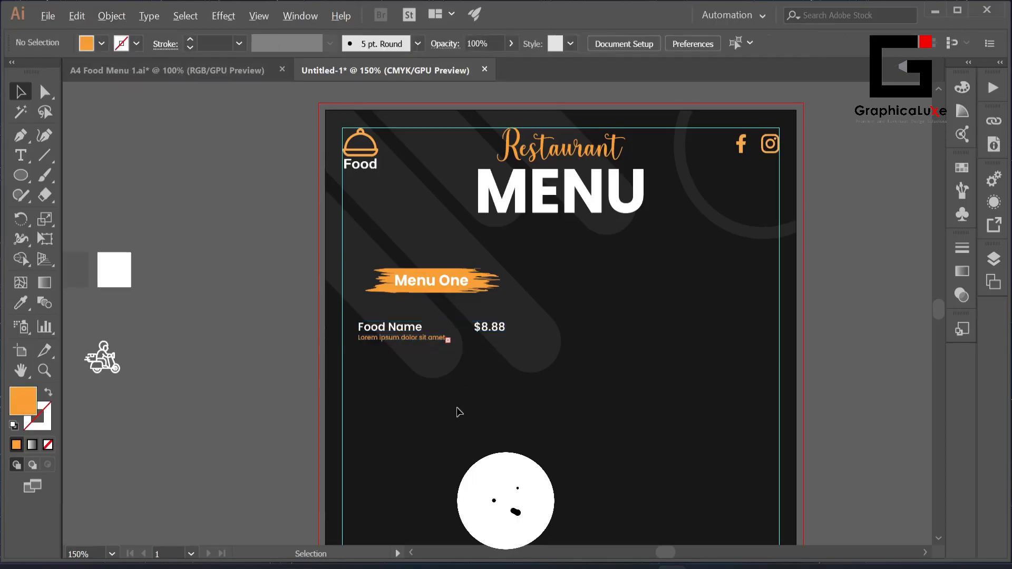
Step: Duplicate the menu item group downwards three times at equal spacing to make four rows under "Menu One"
key(ctrl+minus)
click(473, 230)
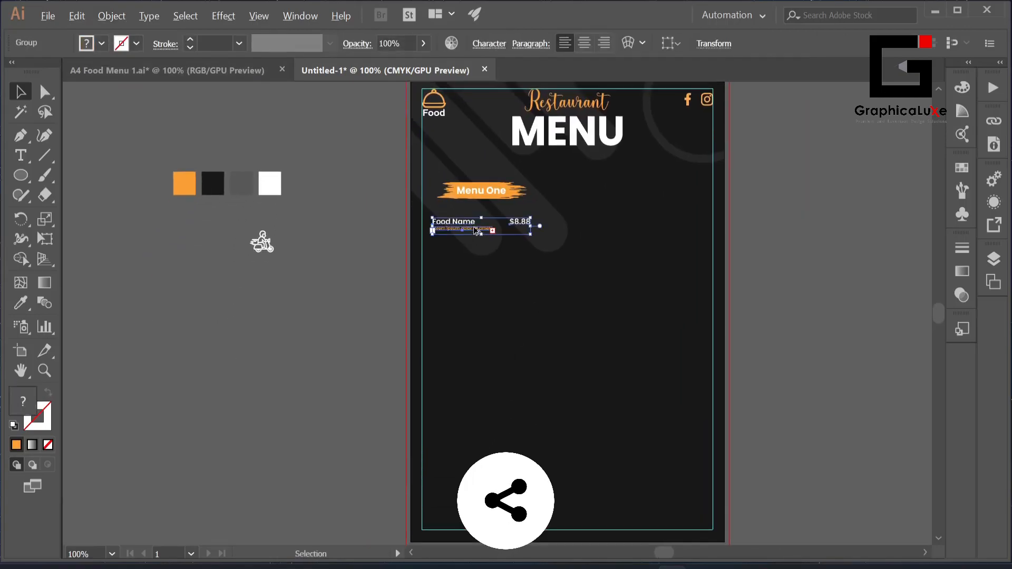
drag(475, 231, 472, 249)
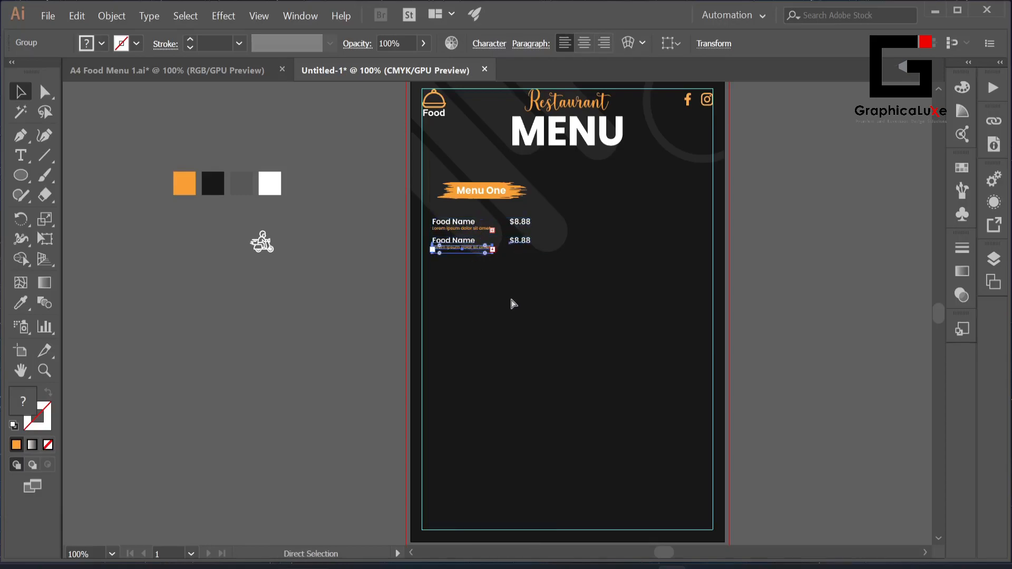
key(ctrl+d)
key(ctrl+d)
click(524, 357)
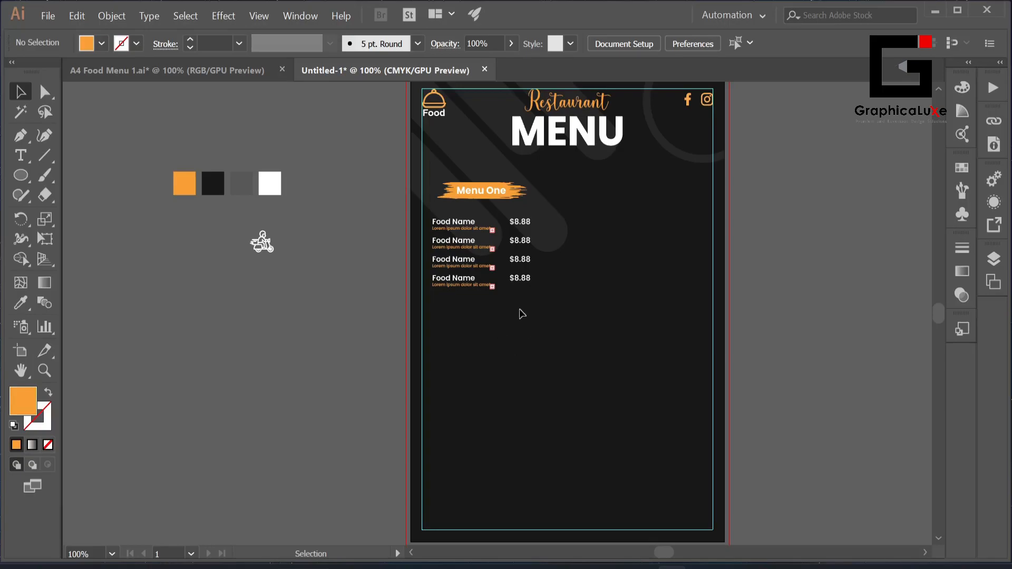
Step: Scale up the four food rows together from their upper-left corner
drag(503, 250, 534, 220)
drag(530, 290, 551, 305)
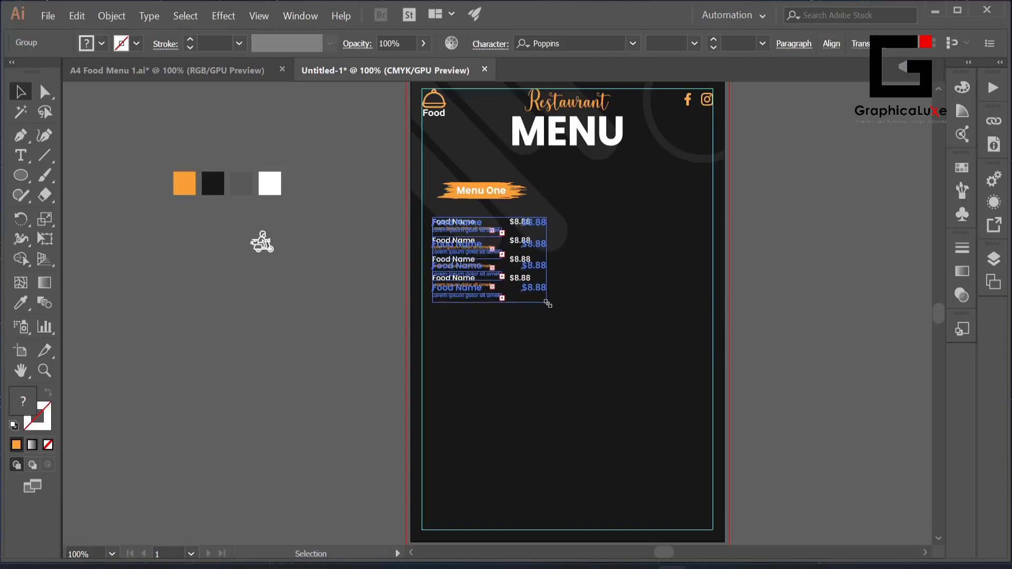
click(516, 370)
click(457, 269)
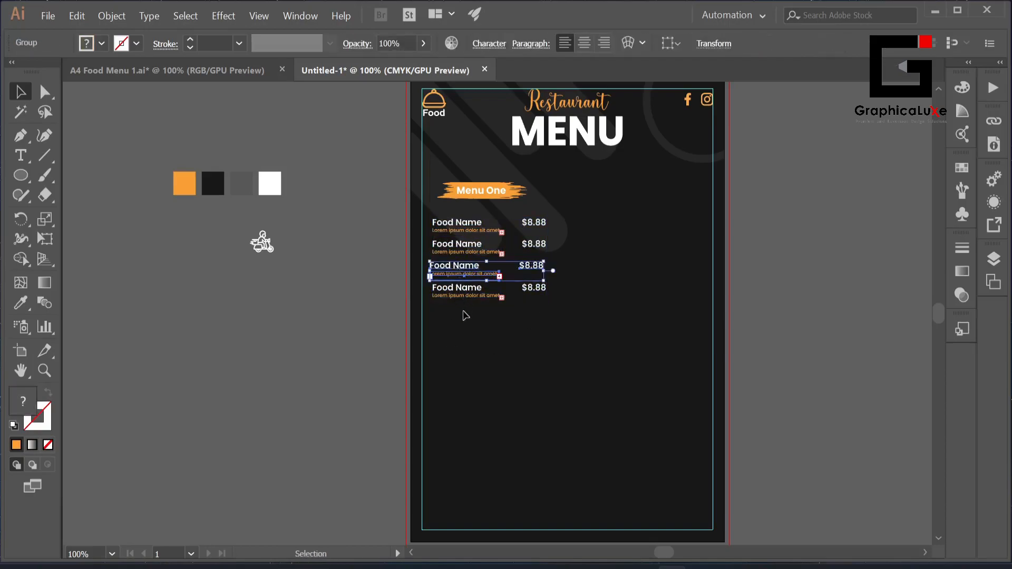
click(459, 336)
Step: Group the four food rows and move them up and slightly left, closer beneath the "Menu One" label
click(531, 221)
right_click(531, 220)
click(585, 305)
click(485, 343)
drag(476, 271, 468, 261)
click(505, 343)
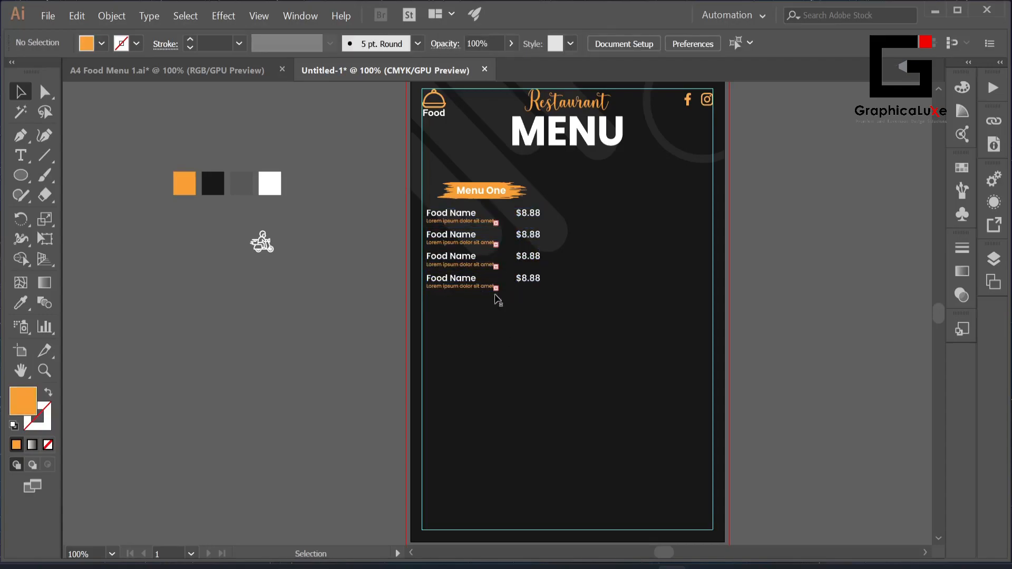
Step: Centre the "Menu One" label and the food rows horizontally on each other and group them into one section
click(505, 184)
click(540, 48)
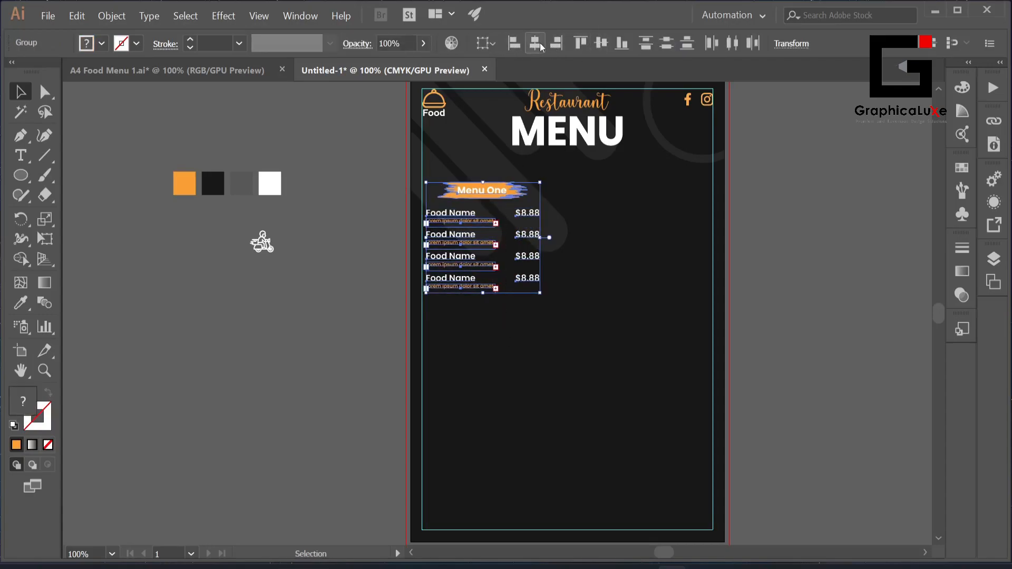
right_click(511, 191)
click(573, 275)
click(631, 279)
Step: Move the "Menu One" section slightly up and duplicate it twice down the page at equal spacing
drag(485, 190, 484, 179)
click(573, 277)
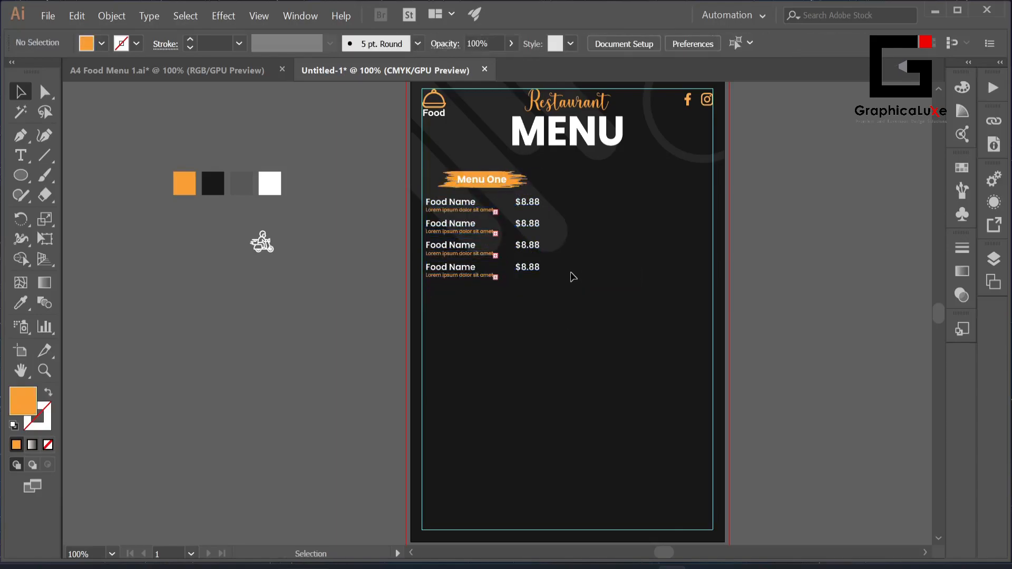
click(487, 186)
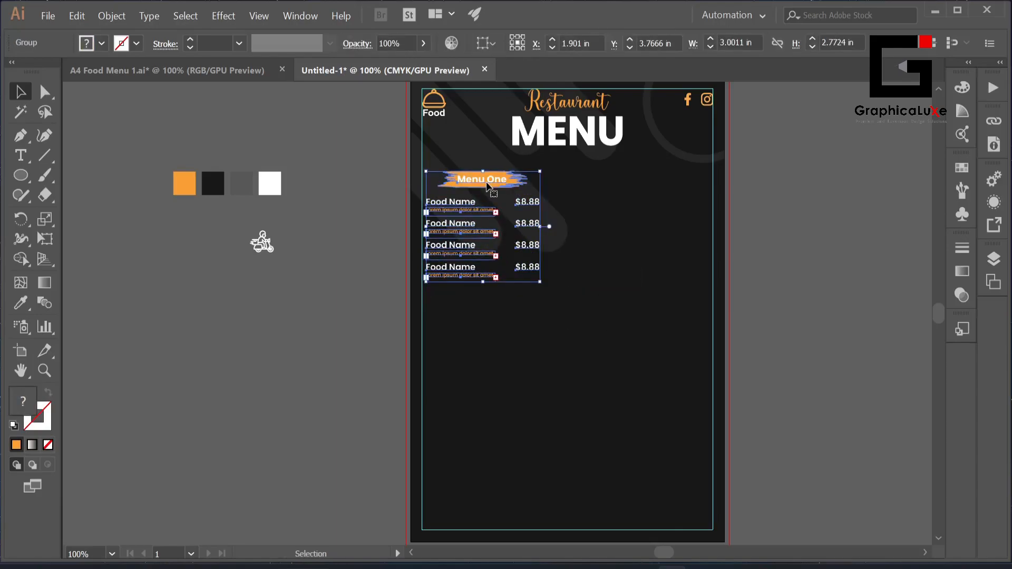
drag(487, 186, 495, 315)
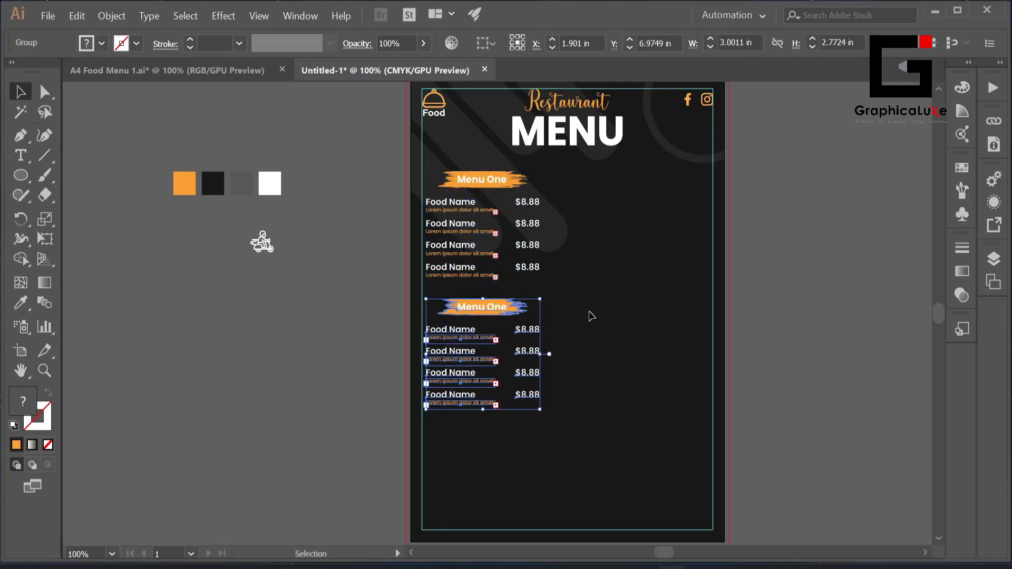
key(ctrl+d)
click(629, 404)
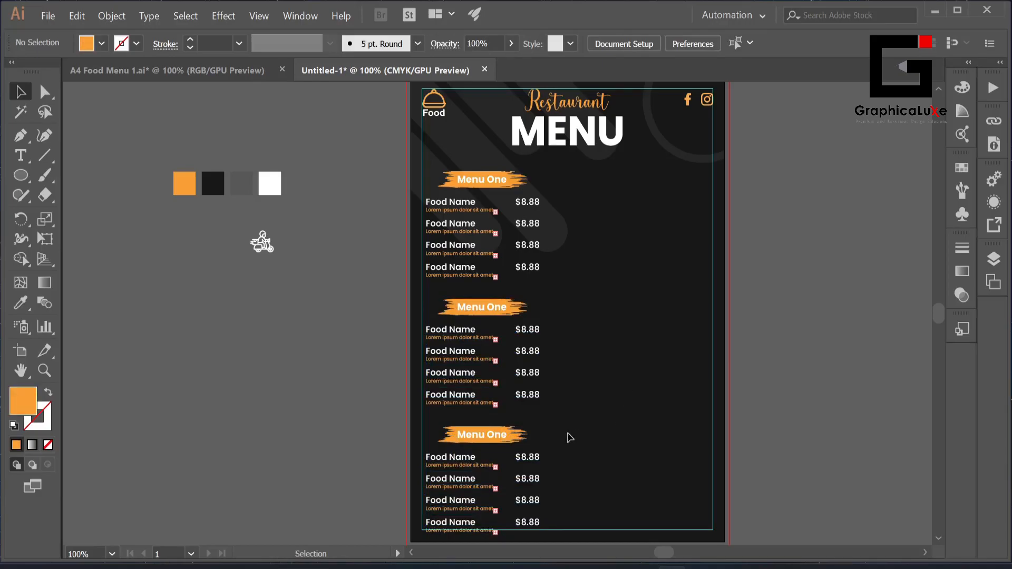
Step: Move the three stacked sections up together so the lowest one fits inside the margin guide
click(454, 177)
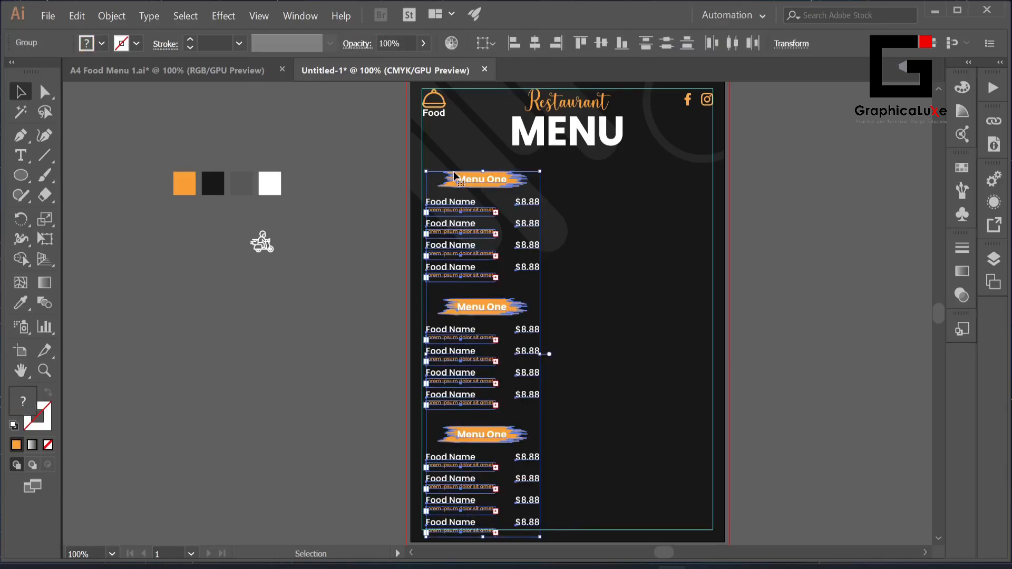
drag(485, 184, 485, 177)
click(633, 388)
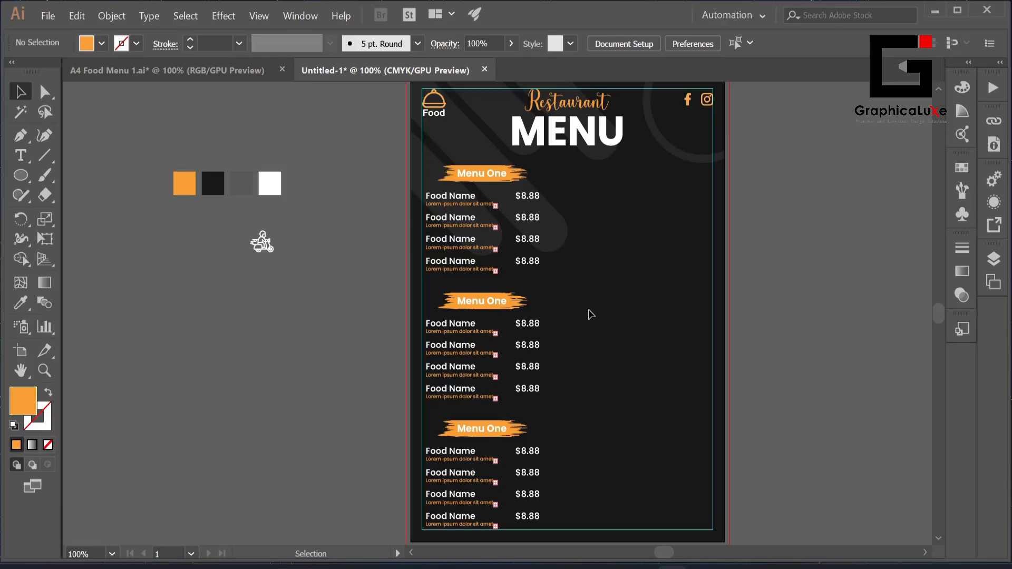
Step: Ungroup the lowest section so its label is separate from its food rows
click(502, 436)
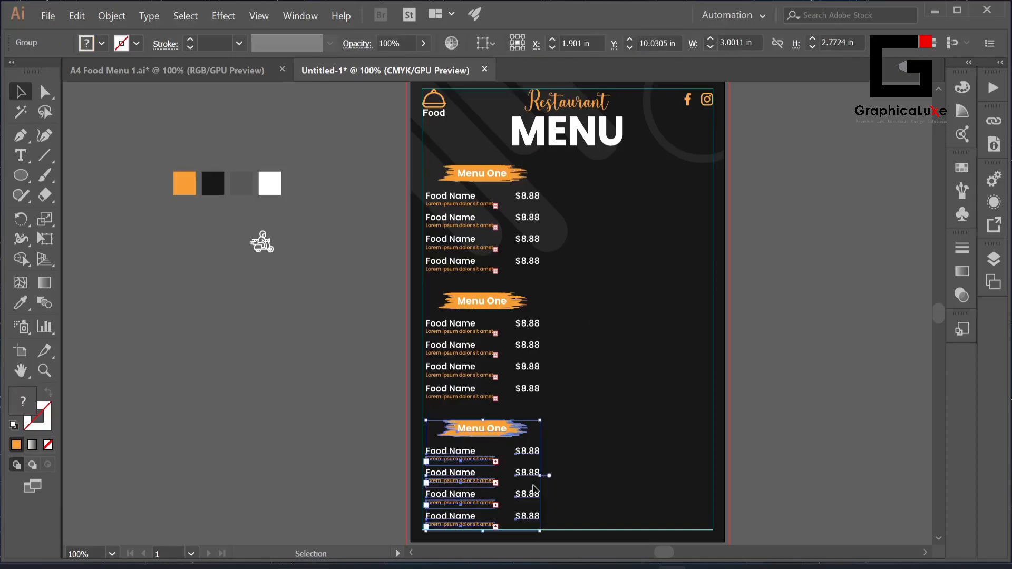
right_click(495, 505)
click(582, 404)
click(576, 440)
click(528, 472)
right_click(527, 470)
click(700, 429)
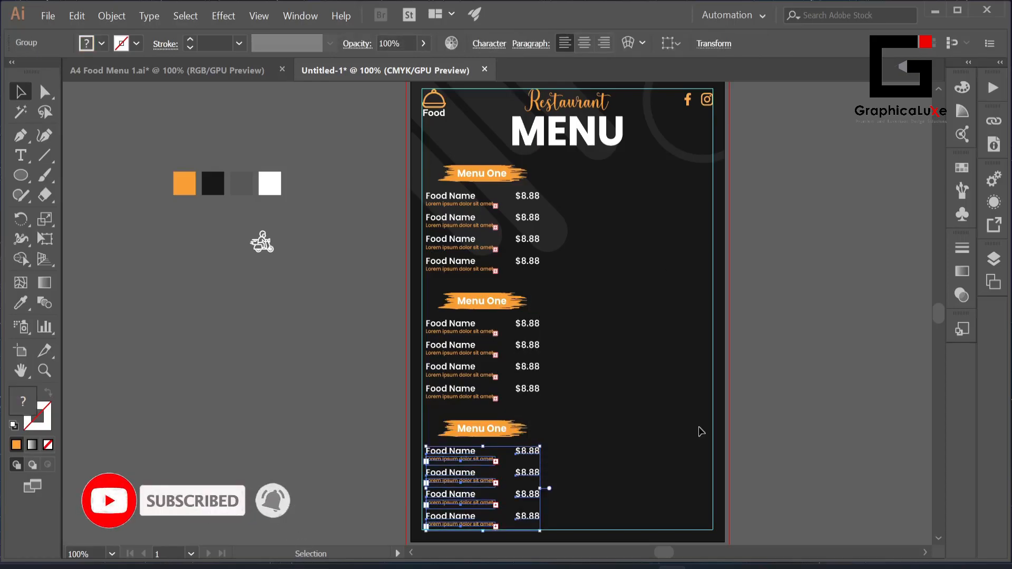
Step: Duplicate the column of three sections horizontally to form a second column on the page's right half
drag(572, 176, 458, 535)
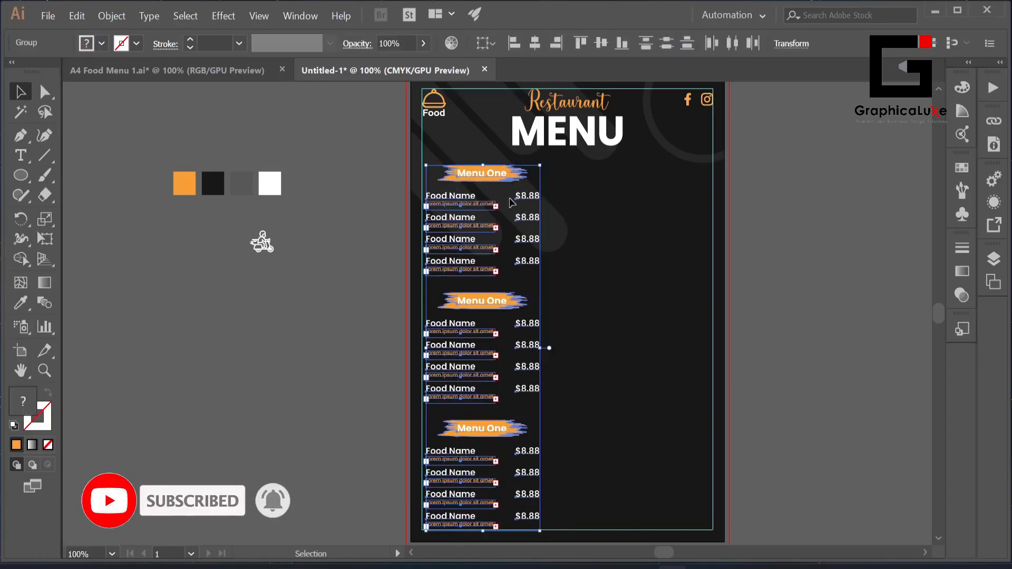
drag(507, 182, 677, 184)
click(779, 209)
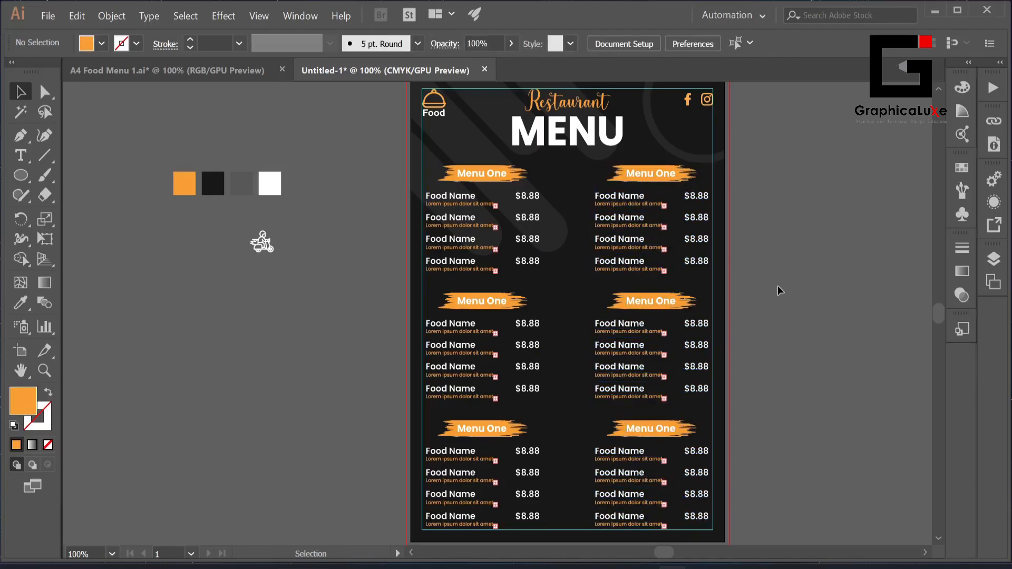
Step: Delete the lowest section, label and food rows, from the right column
click(620, 432)
click(583, 437)
drag(670, 529, 673, 535)
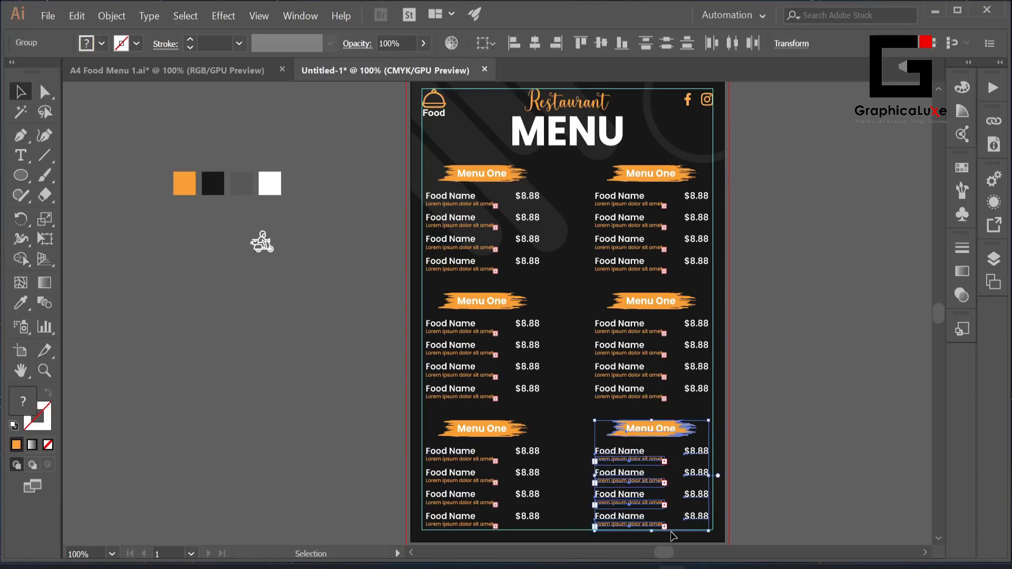
key(Delete)
Step: Ungroup the food rows of the left column's lowest section and delete its last two rows
click(535, 493)
right_click(521, 493)
click(562, 393)
click(595, 480)
drag(512, 514, 444, 538)
key(Delete)
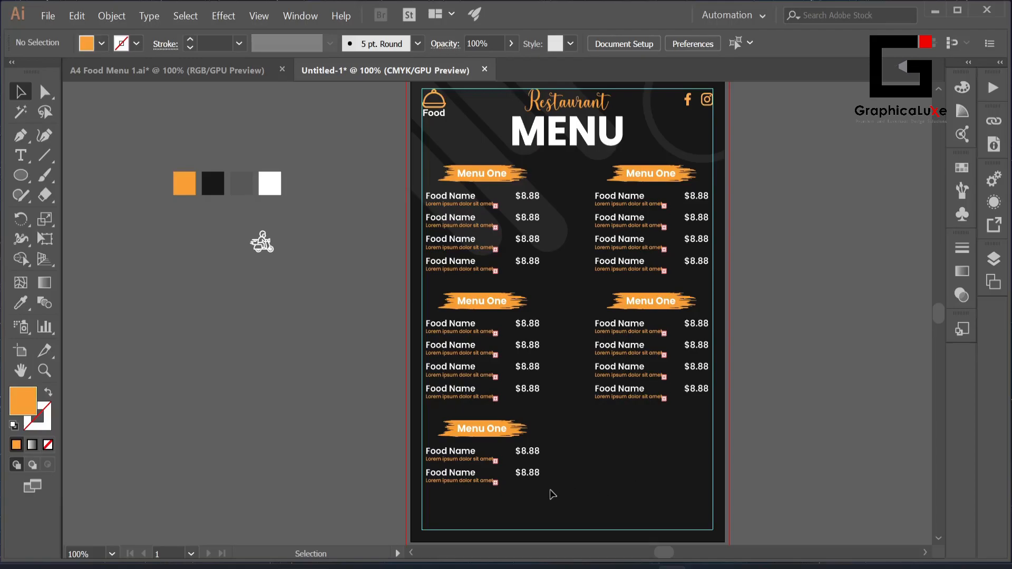
Step: Move the left column of sections slightly right, closer to the right column, and group all five sections together
click(483, 174)
drag(485, 176, 500, 178)
click(620, 442)
drag(424, 158, 710, 503)
right_click(651, 182)
click(705, 263)
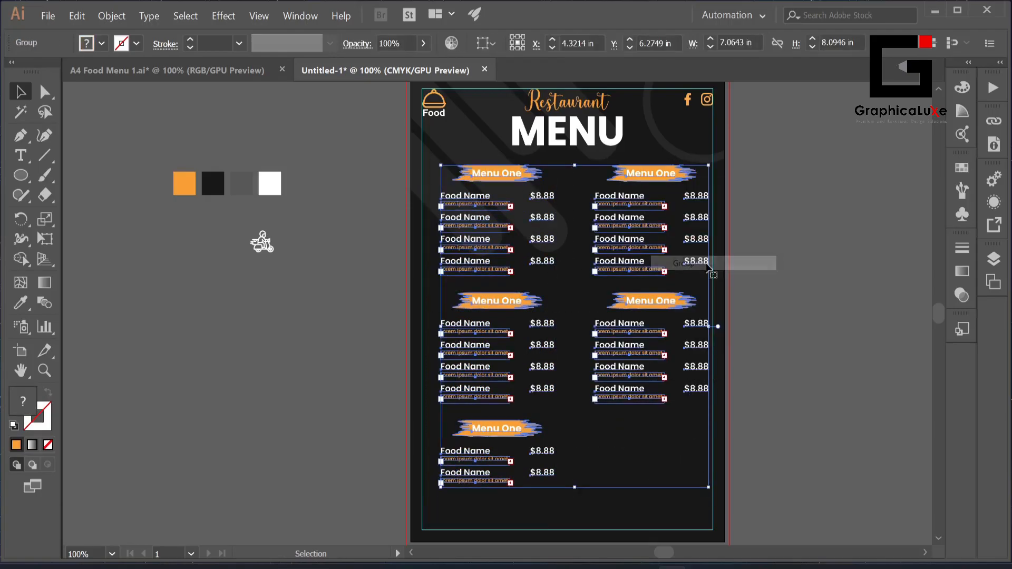
Step: Align the grouped menu sections to the artboard, centred horizontally, and check the layout with the guides hidden and shown again
click(487, 44)
click(524, 99)
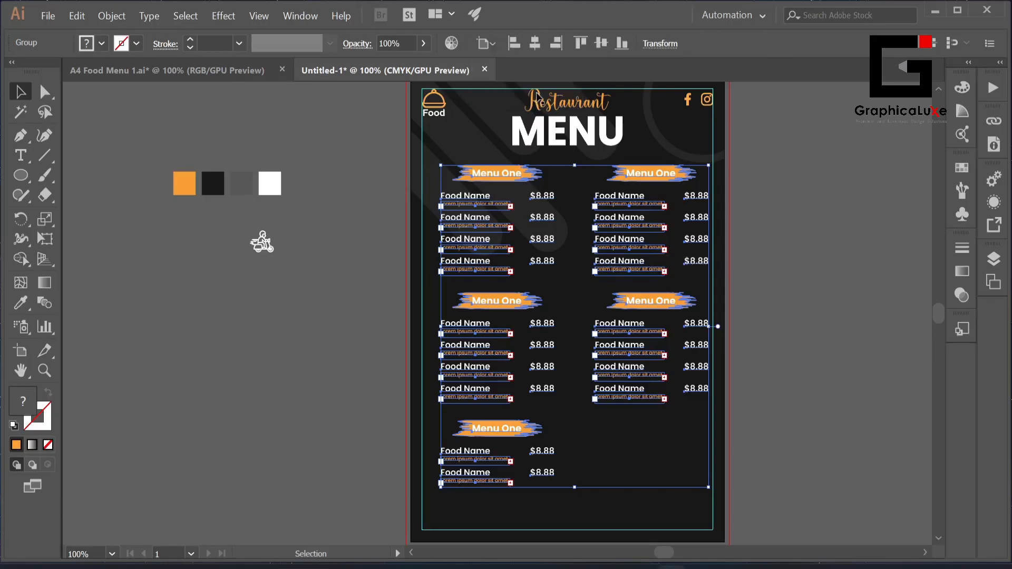
click(534, 45)
click(771, 230)
right_click(781, 169)
click(839, 275)
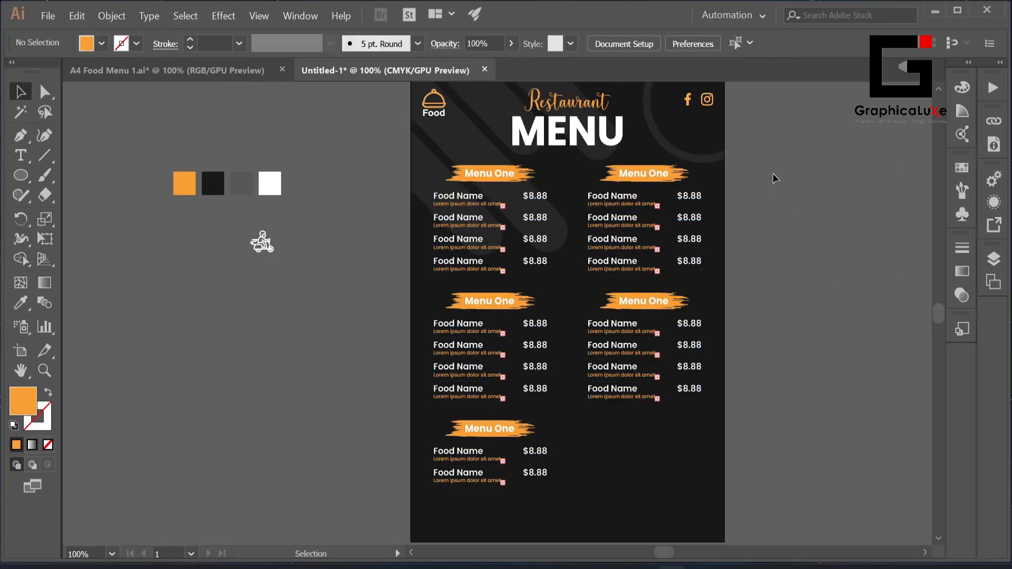
right_click(774, 172)
click(835, 275)
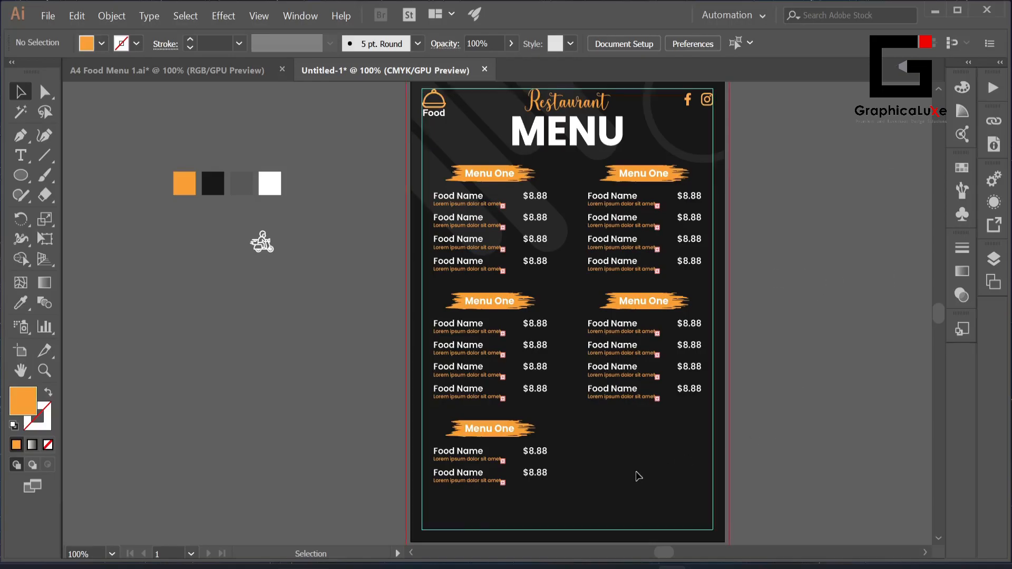
Step: Draw a closed orange quarter-round shape with the Pen tool in the page's lower-right corner, curving outward from the right edge to the bottom edge
scroll(573, 512, up, 2)
drag(658, 507, 603, 409)
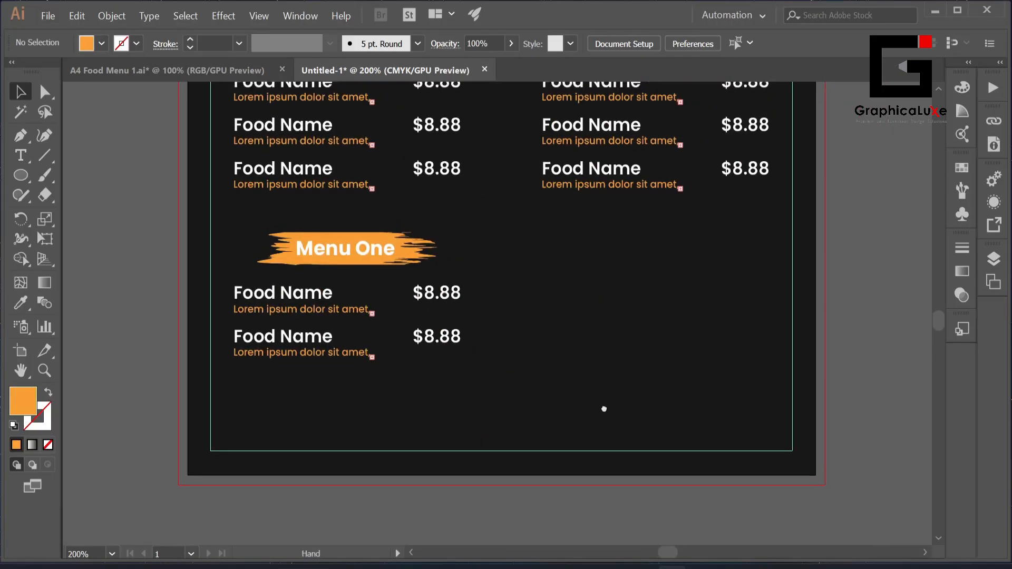
click(21, 137)
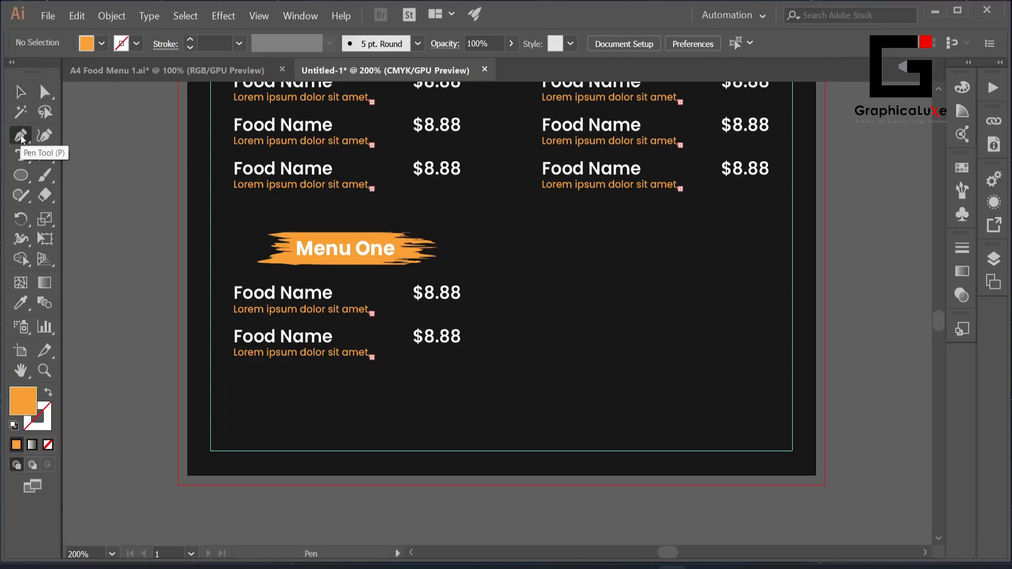
click(815, 222)
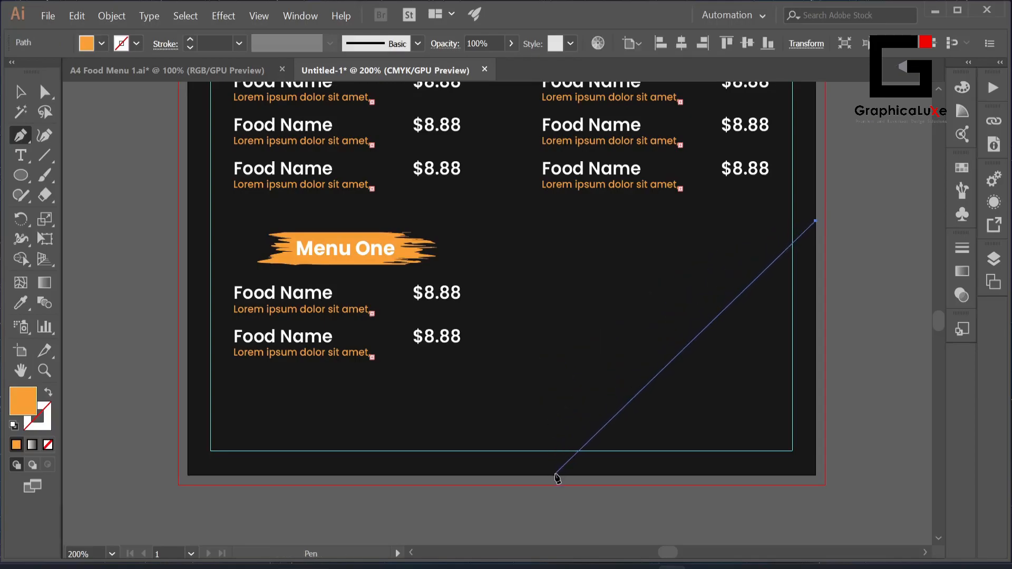
drag(551, 478, 535, 360)
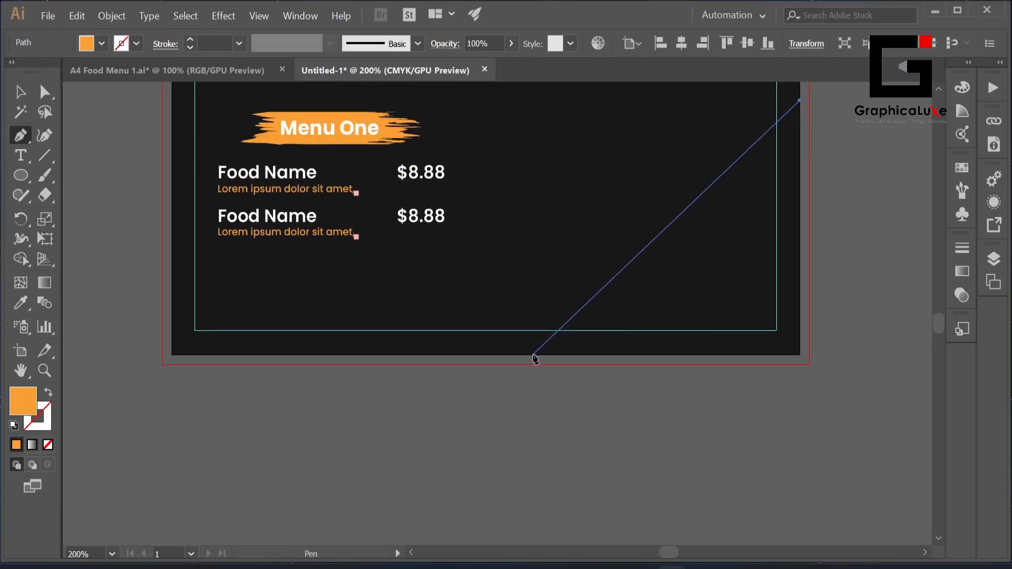
drag(534, 356, 540, 485)
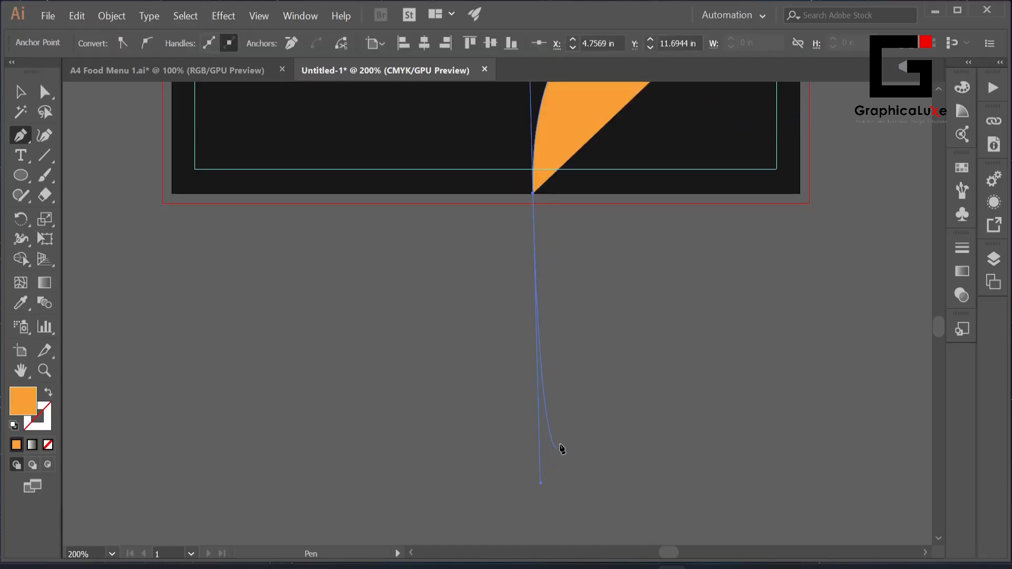
scroll(560, 437, down, 2)
drag(571, 392, 559, 442)
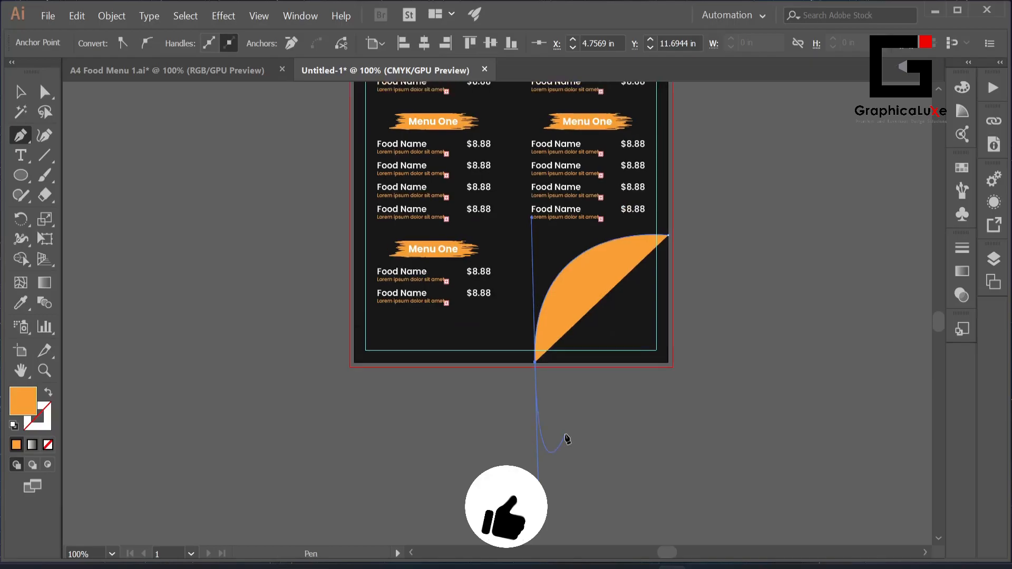
click(668, 363)
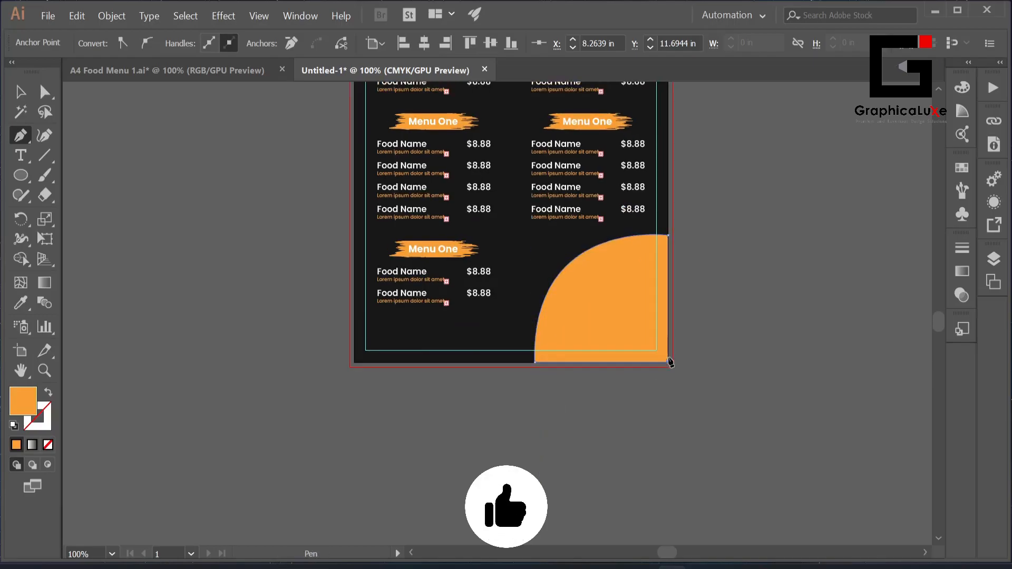
click(668, 237)
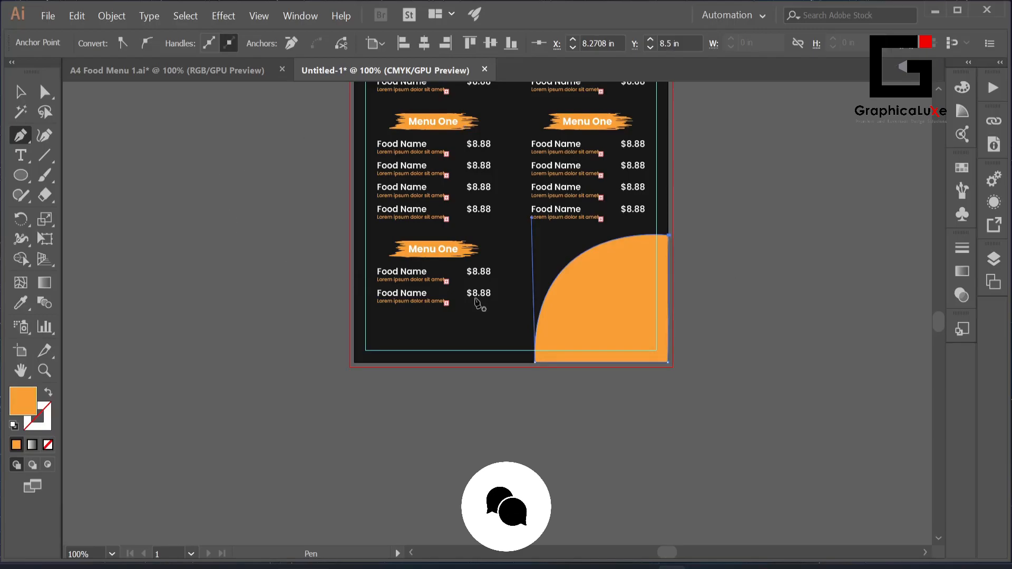
Step: Align the orange corner shape to the artboard's right edge and shift it slightly past that edge
scroll(674, 244, up, 6)
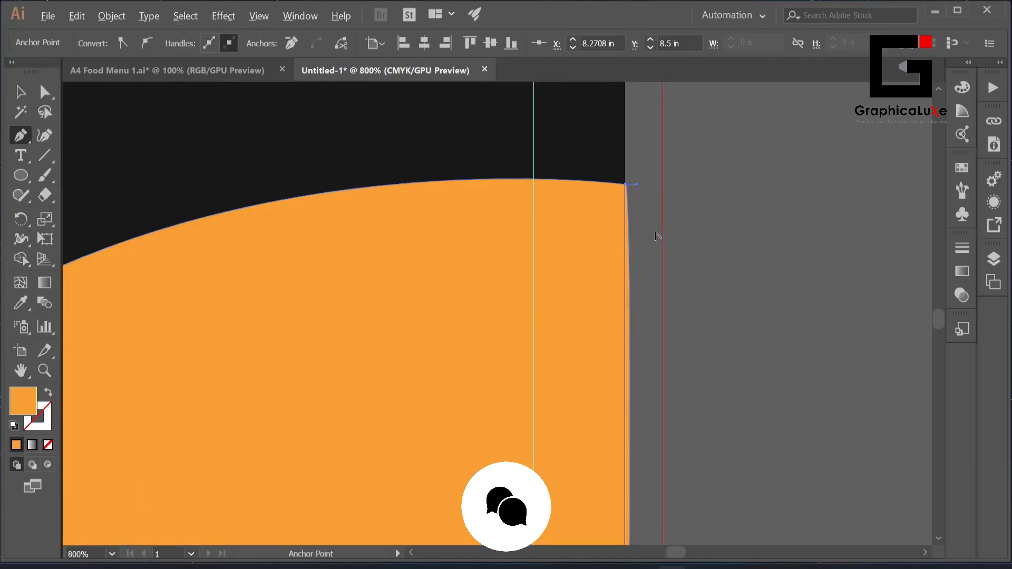
scroll(657, 237, down, 4)
scroll(668, 421, down, 1)
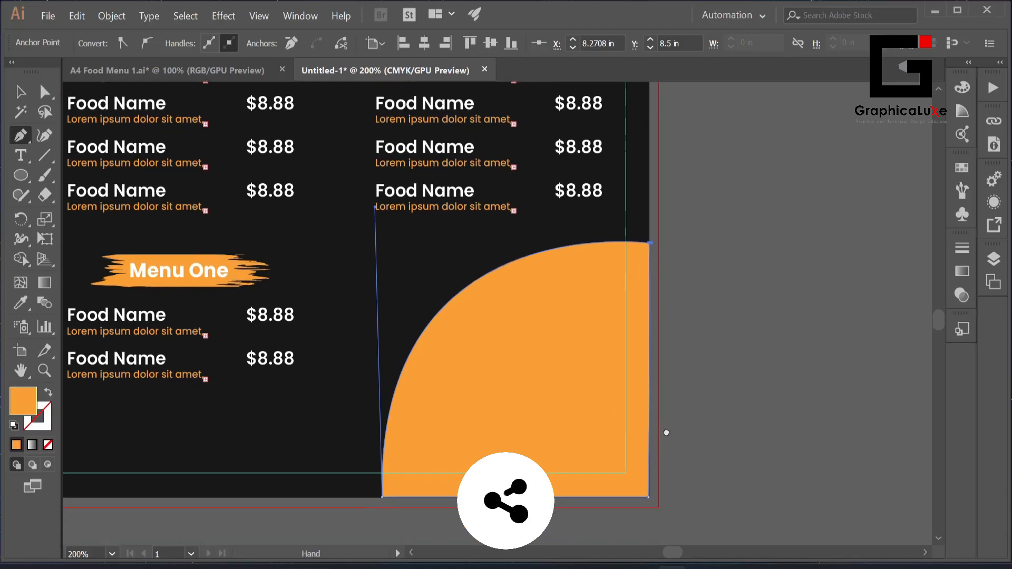
key(v)
click(701, 345)
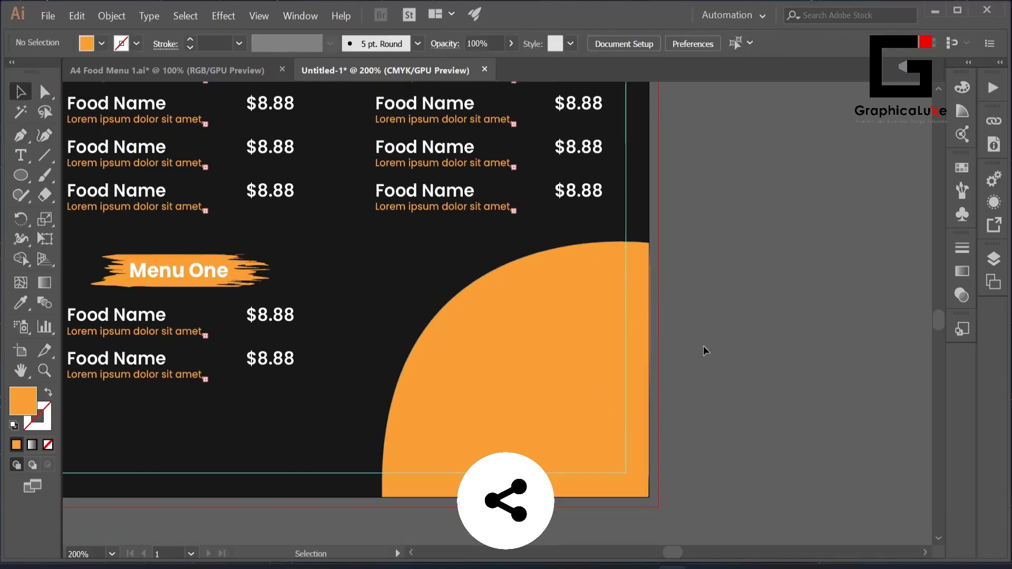
click(610, 385)
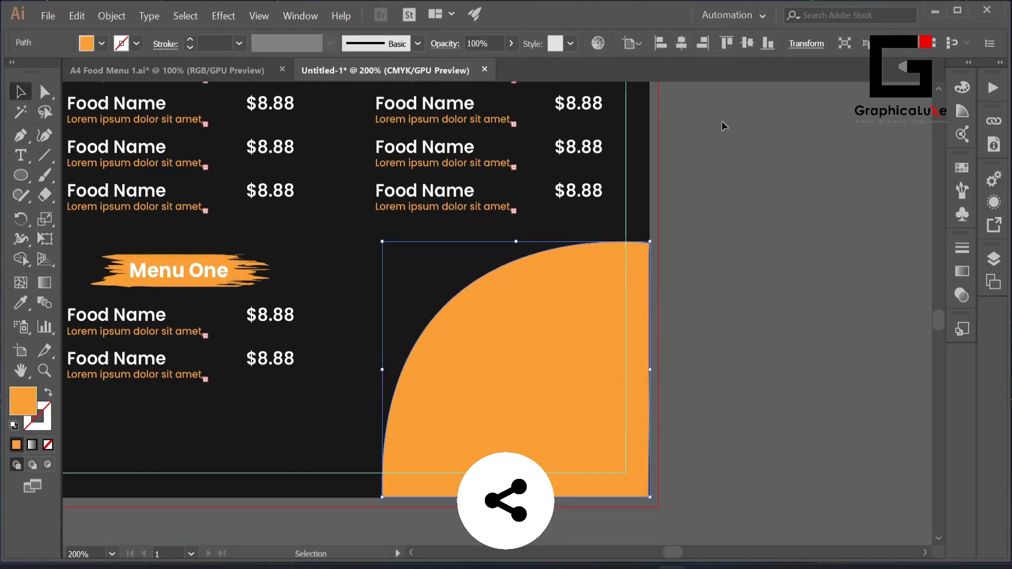
click(702, 43)
click(742, 292)
drag(601, 348, 605, 348)
click(728, 300)
Step: Draw a vertical line taller than the corner shape and align it to the artboard's right edge
click(40, 156)
drag(676, 214, 676, 525)
key(v)
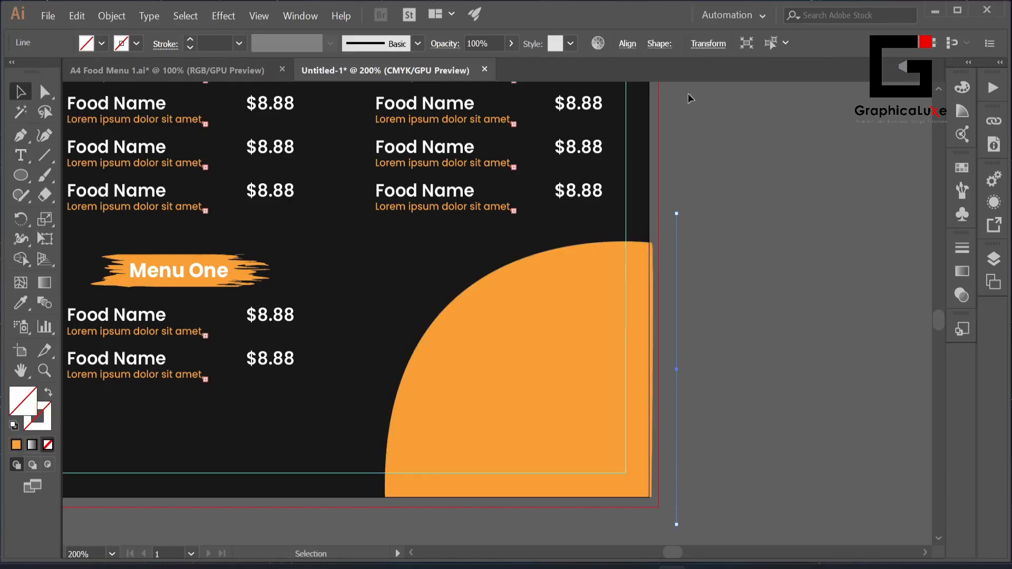
click(627, 43)
click(530, 89)
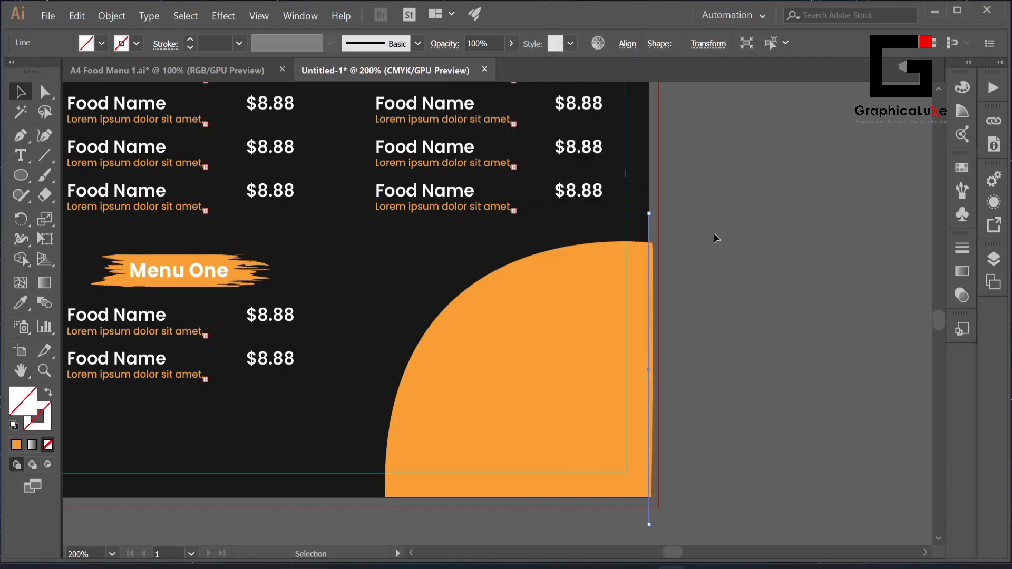
Step: Cut off the corner shape's overhang beyond the vertical line with Shape Builder and remove the leftover line
shift+click(597, 379)
key(shift+m)
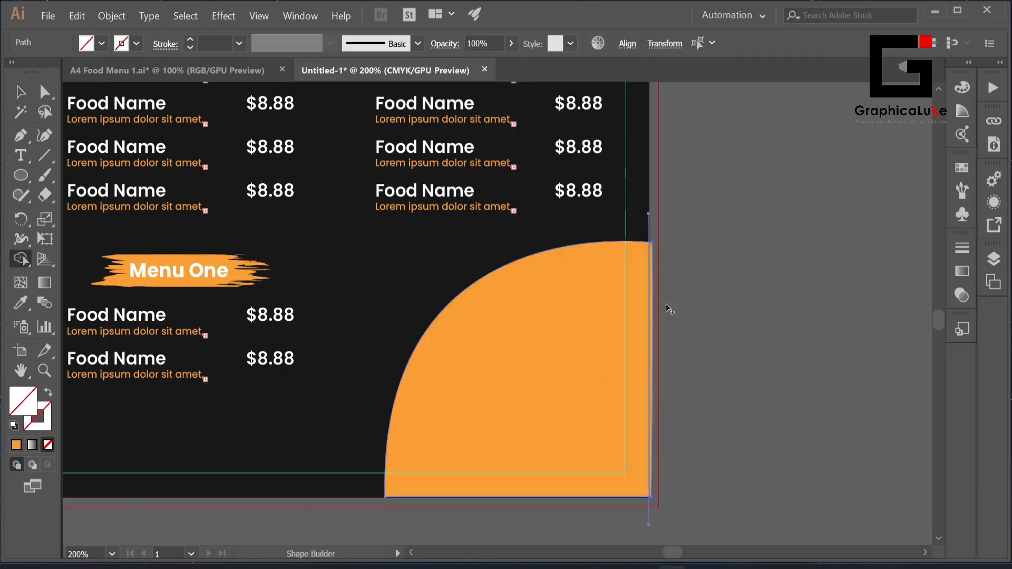
alt+click(651, 304)
click(20, 92)
drag(730, 226, 621, 221)
click(626, 224)
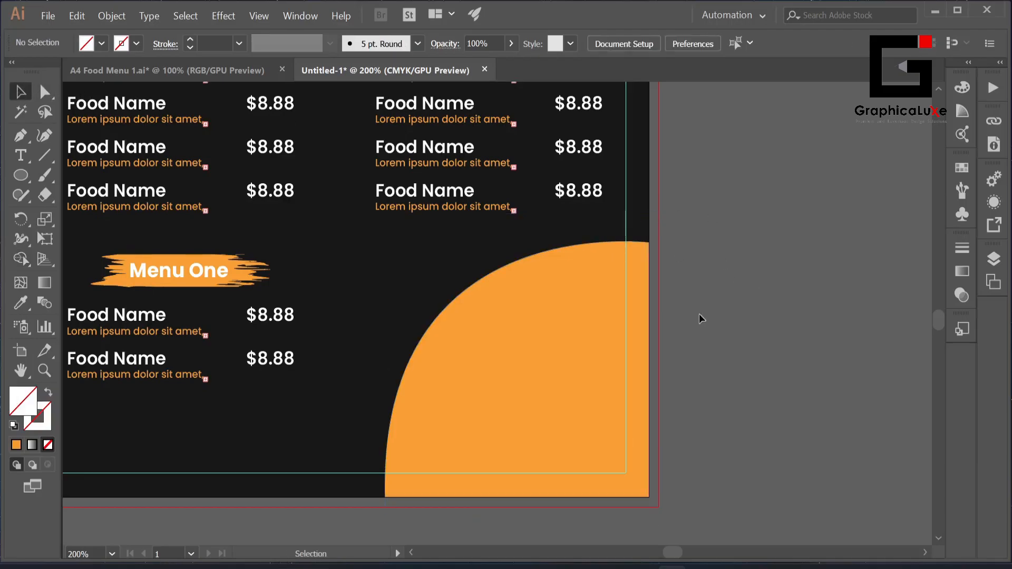
Step: Duplicate the corner shape slightly to the left, sampling white on the copy and returning it to the orange swatch
scroll(703, 305, down, 2)
drag(725, 290, 745, 332)
click(641, 389)
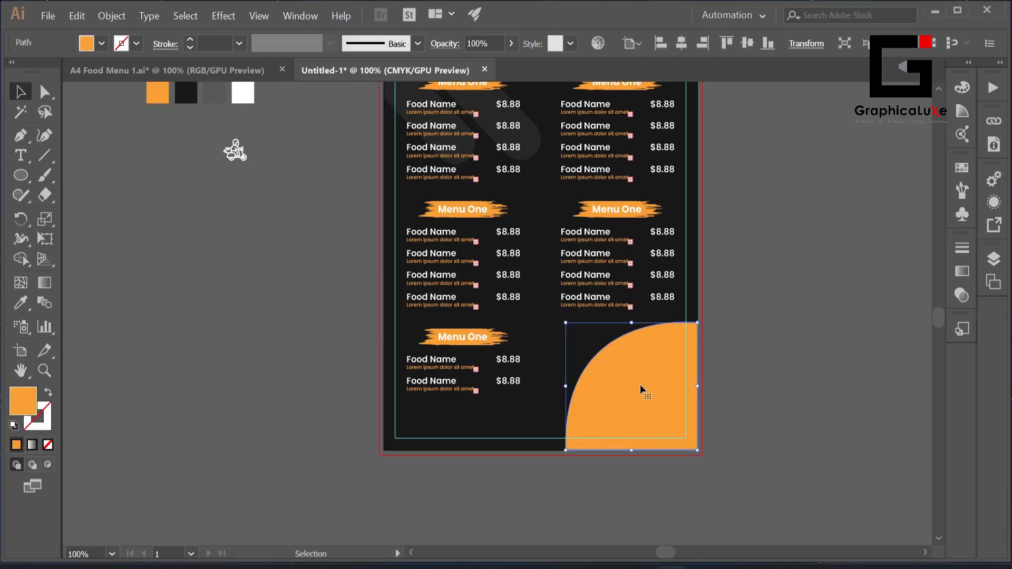
drag(640, 388, 631, 391)
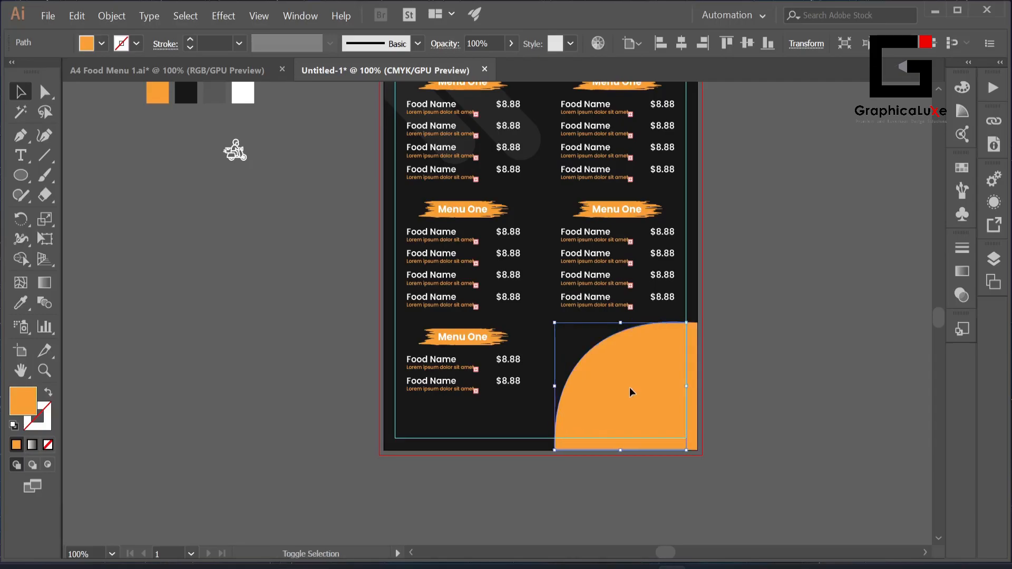
key(i)
click(245, 94)
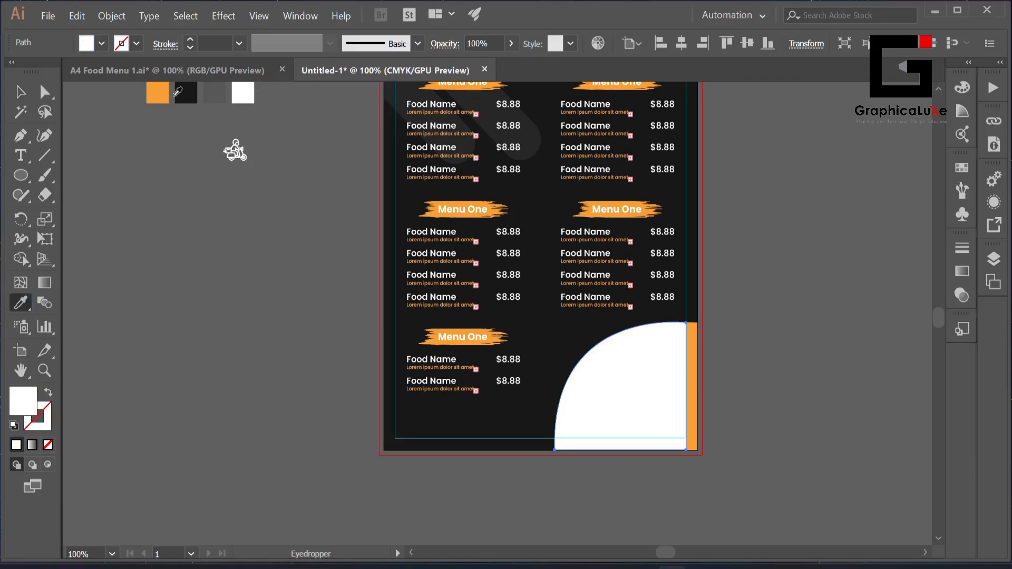
click(157, 93)
Step: Fill the original corner shape with the white swatch and bring it in front of the orange copy
key(v)
click(695, 413)
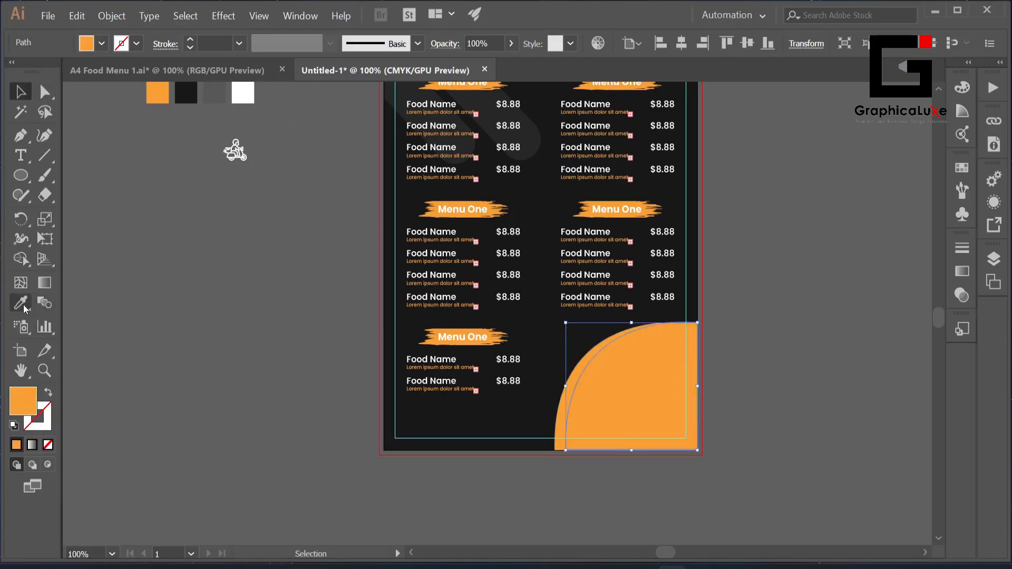
click(24, 305)
click(240, 95)
click(21, 93)
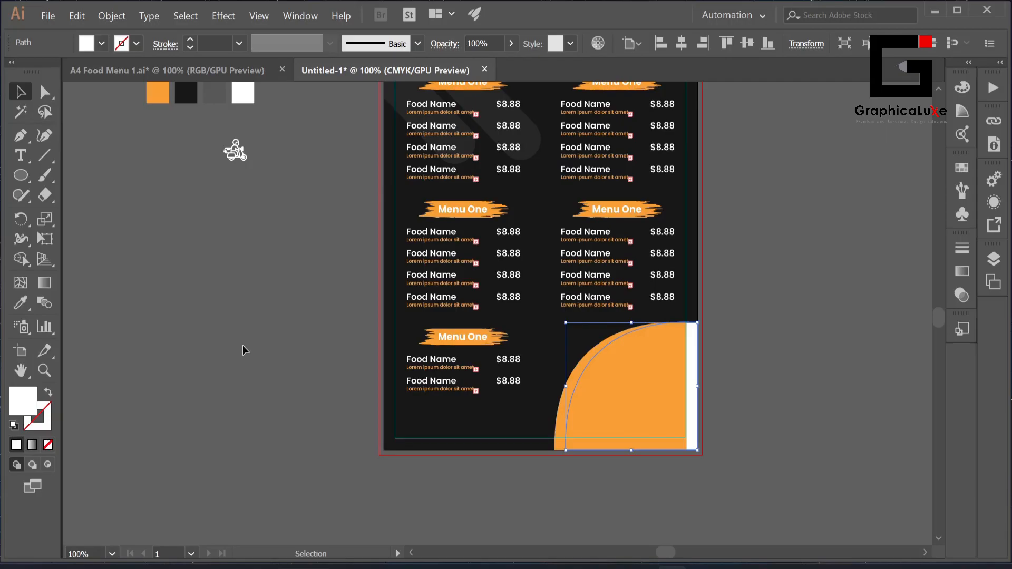
click(743, 409)
right_click(690, 377)
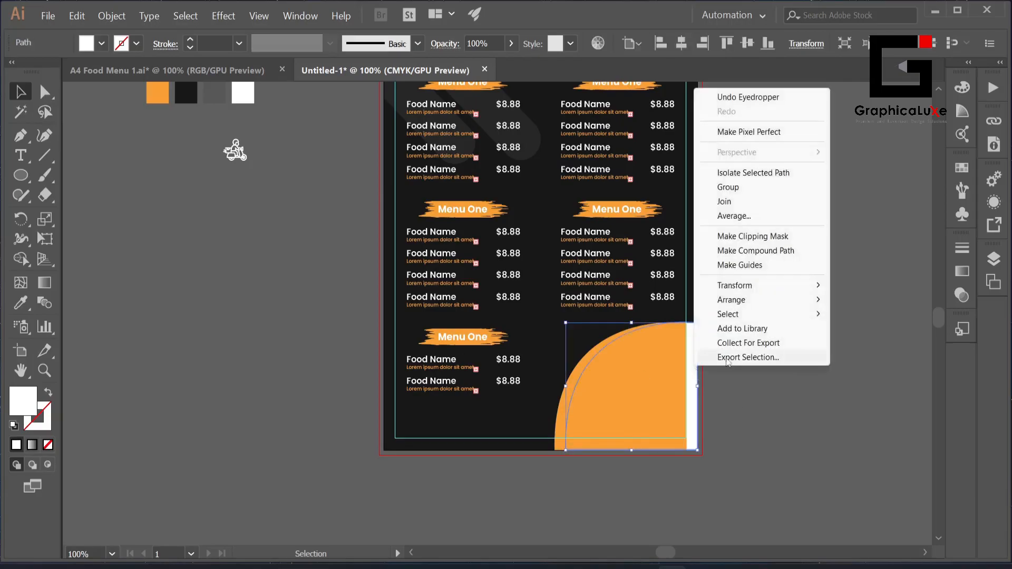
mouse_move(727, 297)
click(864, 295)
click(729, 365)
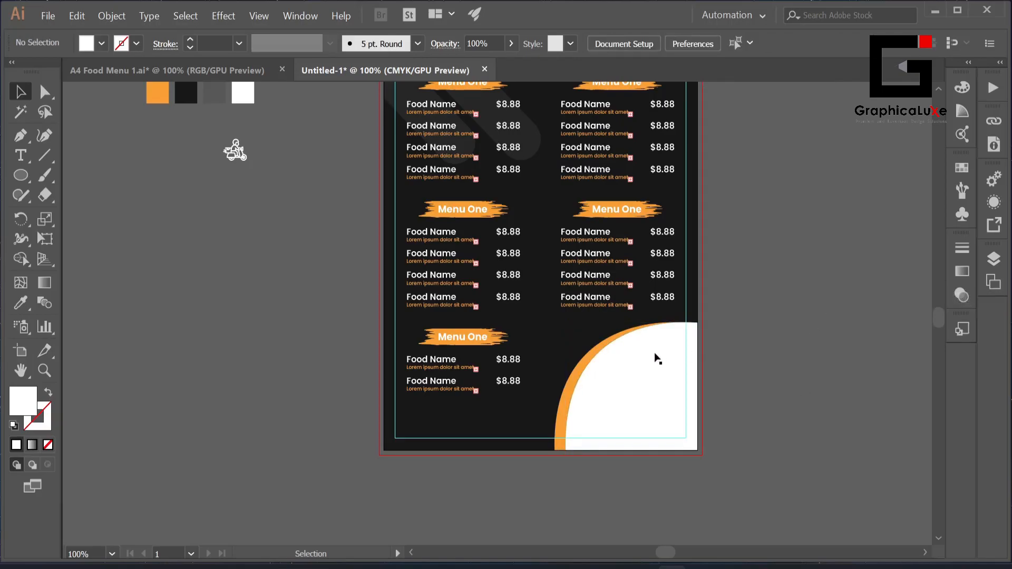
Step: Lower the white corner shape's top edge slightly and stretch the orange shape to the artboard's right edge
click(656, 358)
drag(631, 323, 631, 326)
click(598, 354)
drag(686, 387, 697, 386)
click(736, 367)
Step: Fine-tune the orange corner shape's right side so it meets the artboard edge exactly
scroll(725, 369, up, 2)
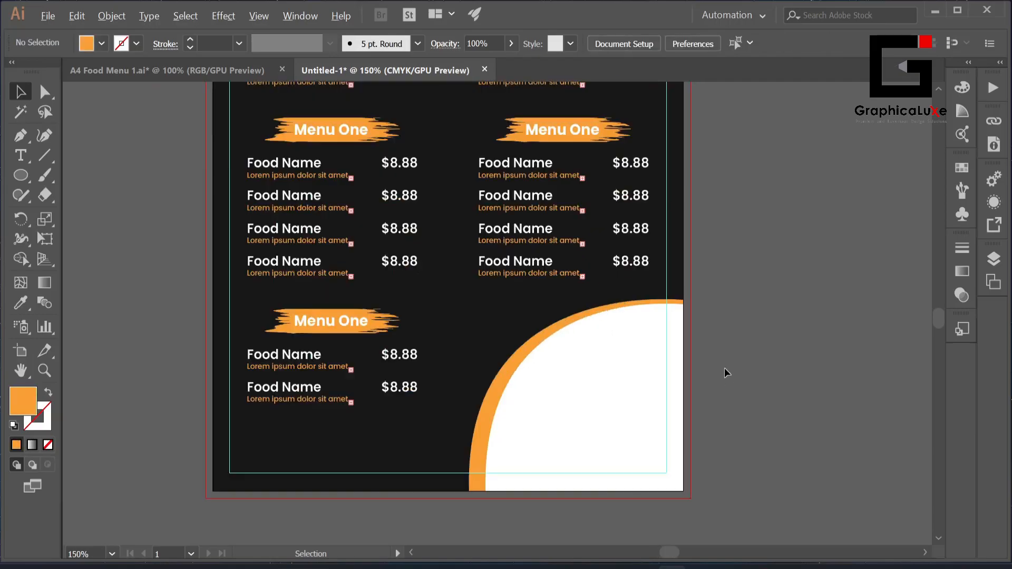
scroll(691, 367, up, 2)
key(space)
click(614, 191)
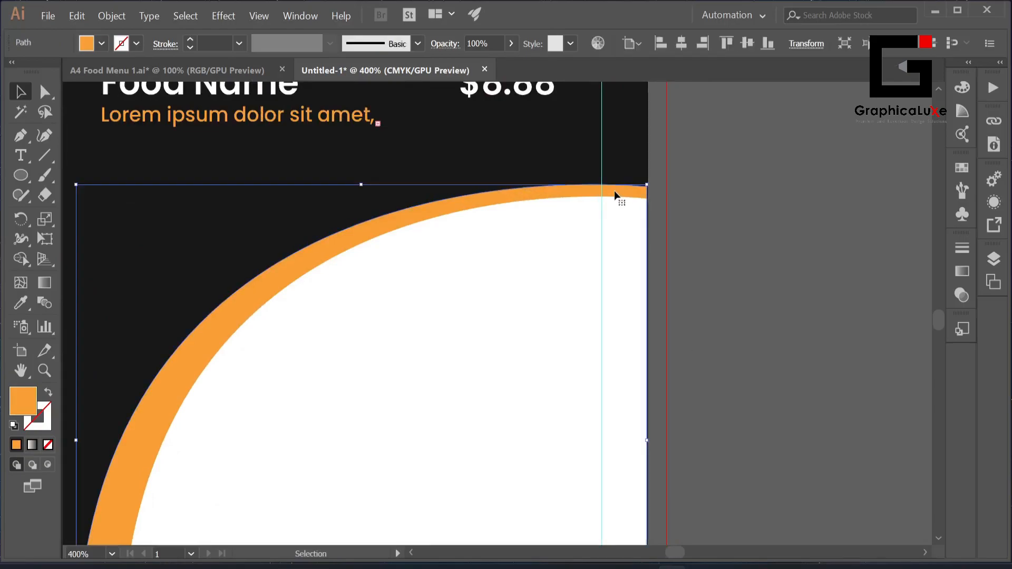
scroll(672, 365, up, 7)
drag(534, 407, 541, 406)
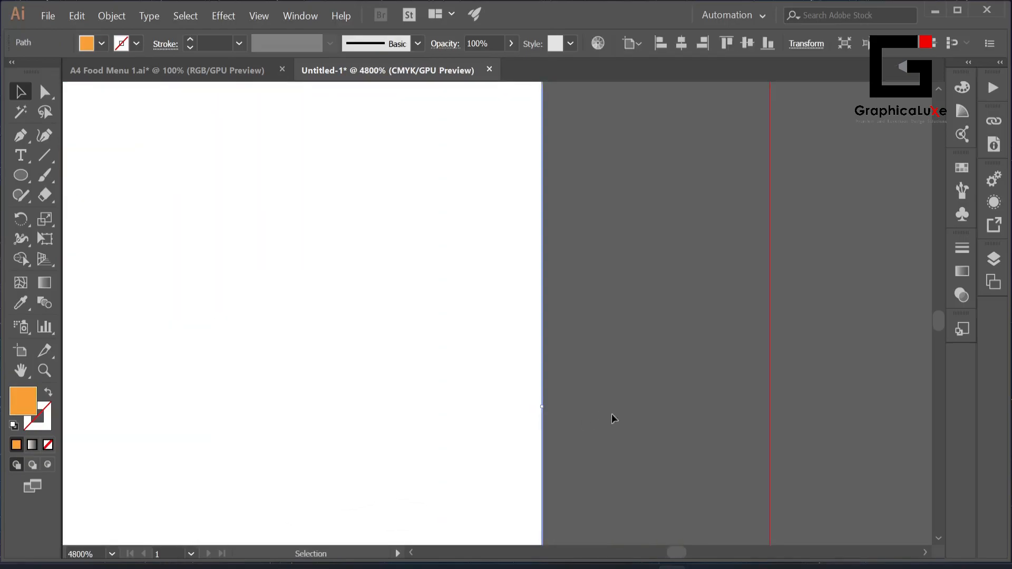
click(594, 423)
Step: Place the photo of vegetables and a salad bowl in the document and embed it
scroll(719, 383, down, 9)
scroll(720, 383, down, 2)
scroll(747, 383, up, 3)
scroll(754, 400, left, 1)
drag(760, 437, 742, 399)
click(411, 567)
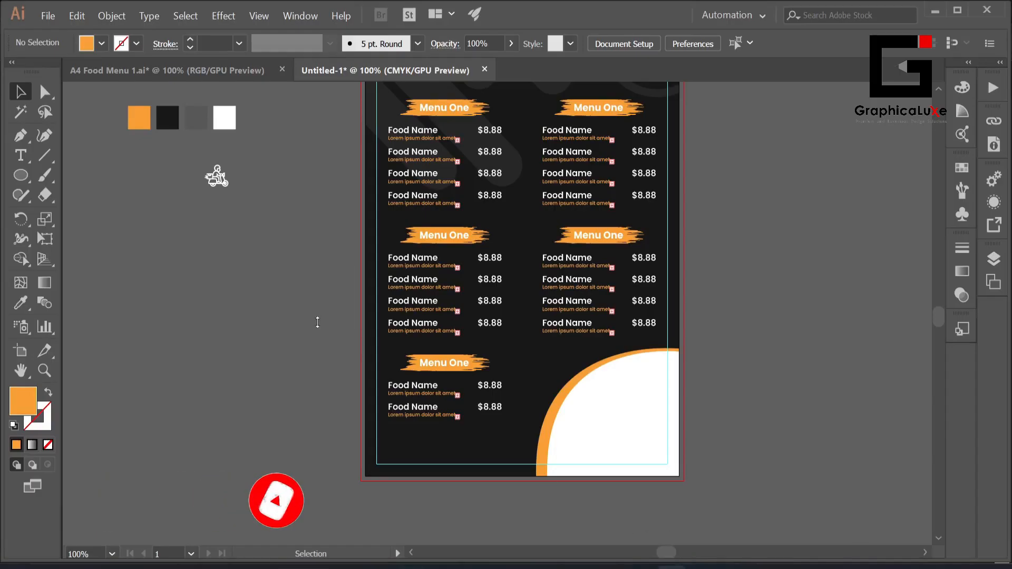
click(317, 322)
scroll(317, 322, down, 4)
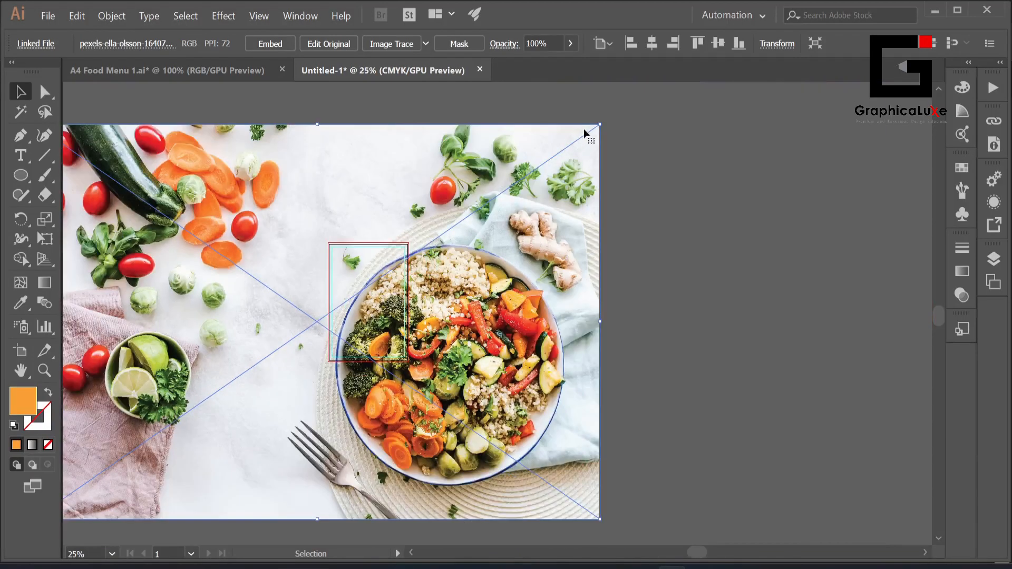
click(270, 43)
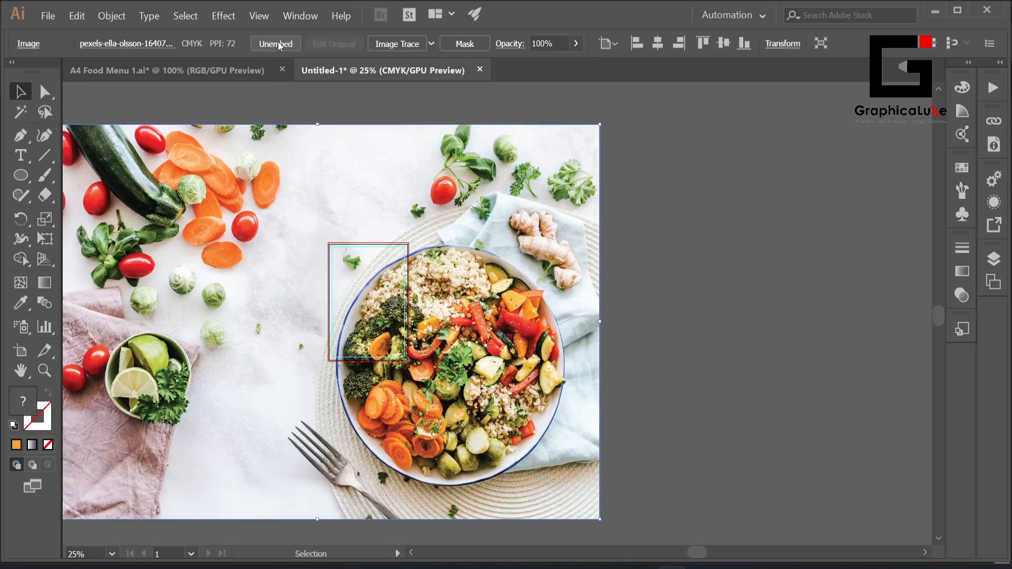
Step: Scale the food photo down, move it over the page, and align it to the artboard's right and bottom edges
drag(317, 126, 362, 418)
scroll(329, 350, up, 2)
scroll(330, 351, up, 1)
drag(474, 258, 754, 305)
click(683, 44)
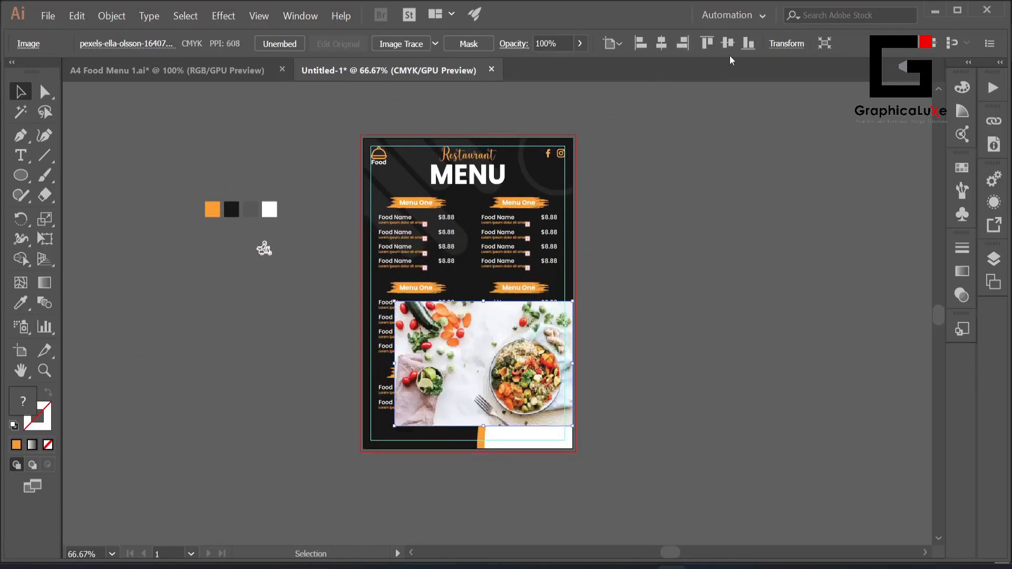
click(747, 44)
Step: Shrink the food photo further to roughly cover the corner shapes and realign it to the artboard's bottom-right corner
click(637, 370)
click(499, 383)
drag(572, 323, 549, 339)
click(683, 45)
click(747, 45)
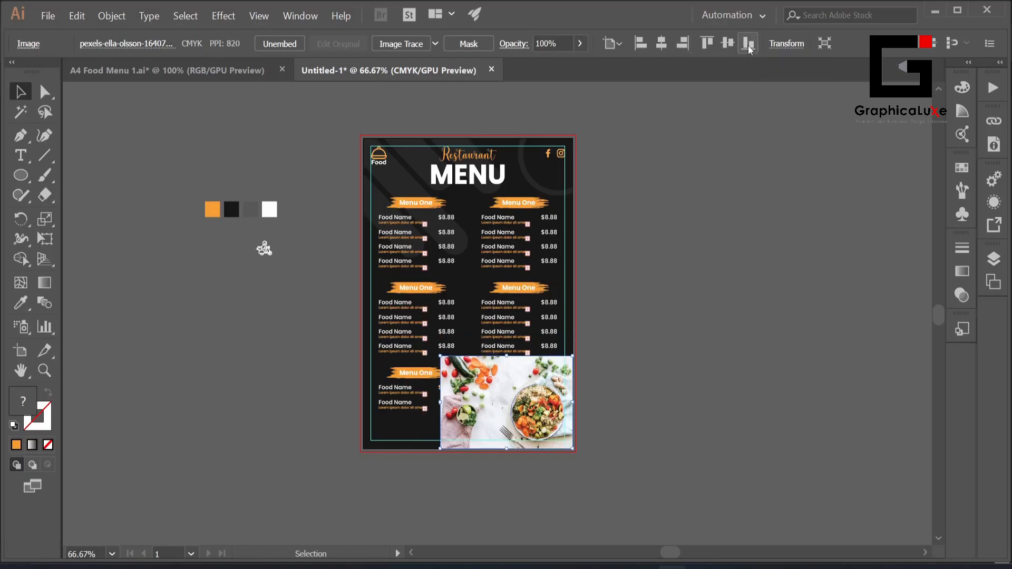
scroll(527, 481, up, 2)
scroll(514, 464, up, 2)
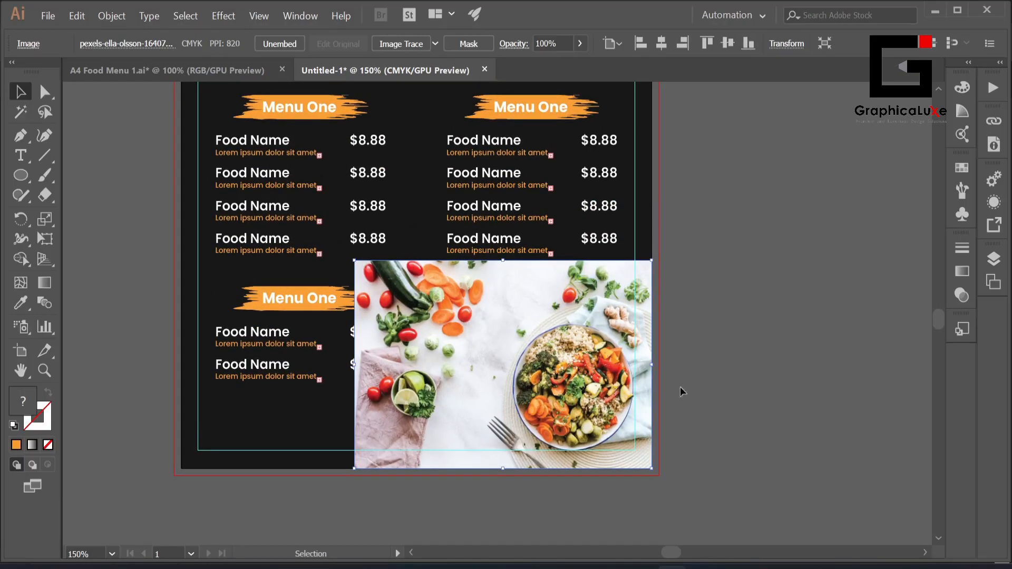
Step: Send the food photo behind the white corner shape and clip it with that shape as a clipping mask
key(a)
key(ctrl+[)
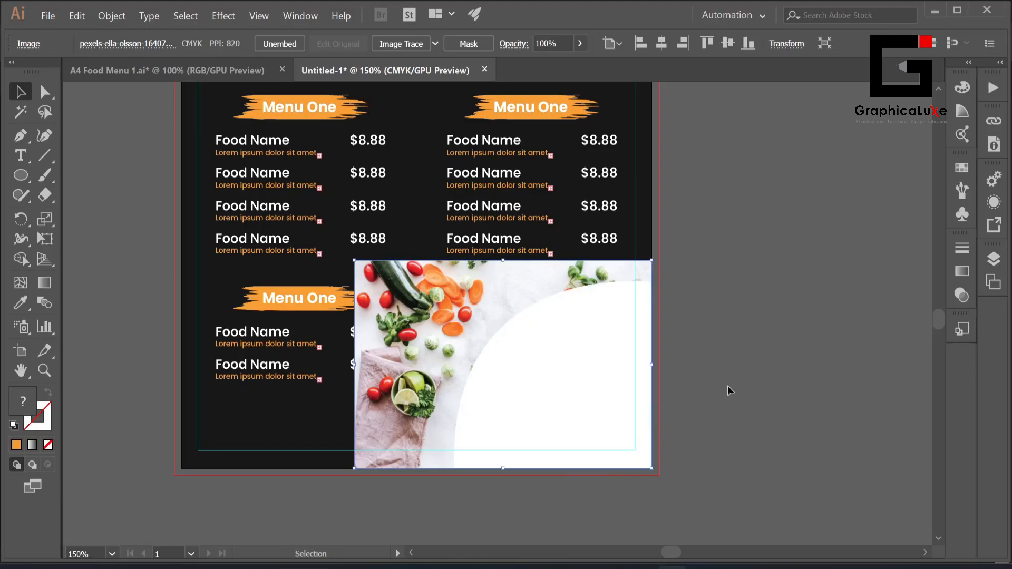
click(730, 389)
click(413, 280)
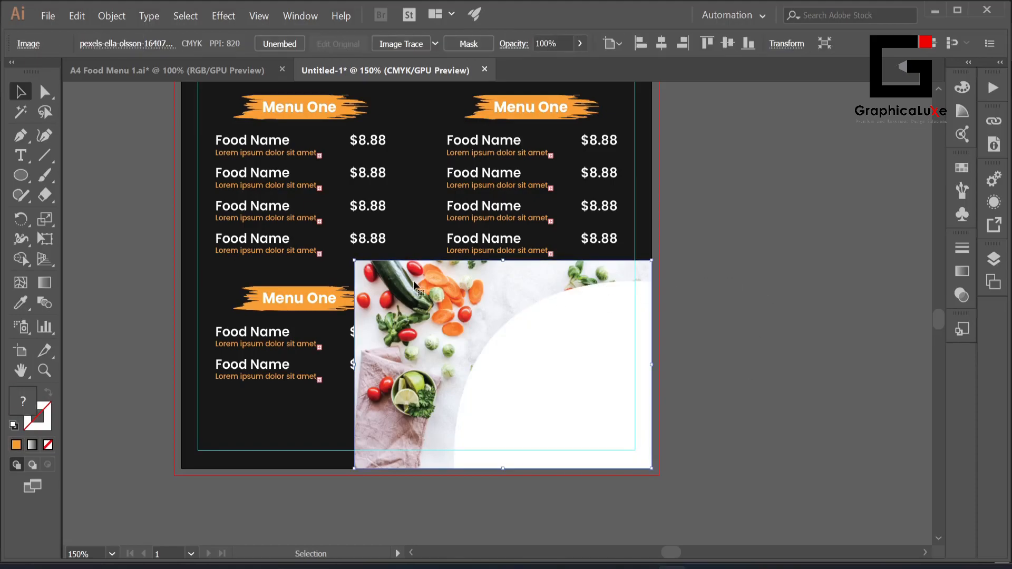
shift+click(579, 337)
right_click(580, 337)
click(653, 435)
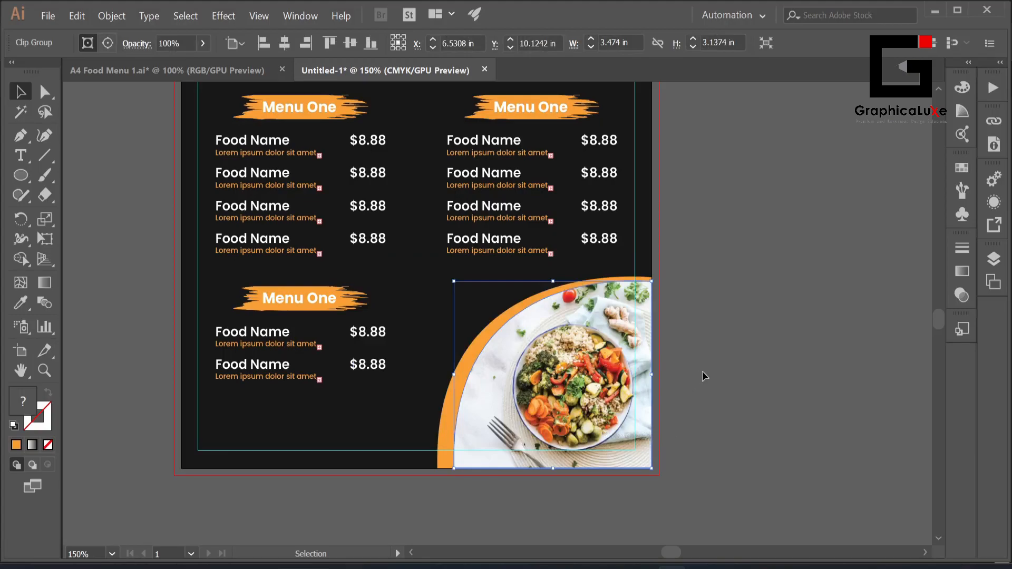
Step: Enlarge the food photo inside its clip group so the salad bowl fills more of the curved corner
double_click(551, 380)
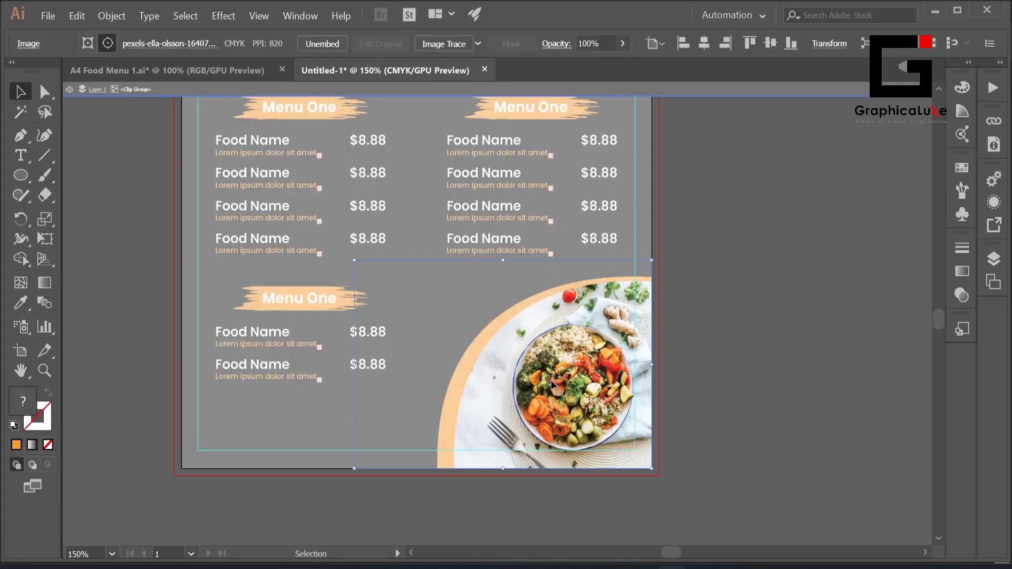
drag(354, 260, 327, 243)
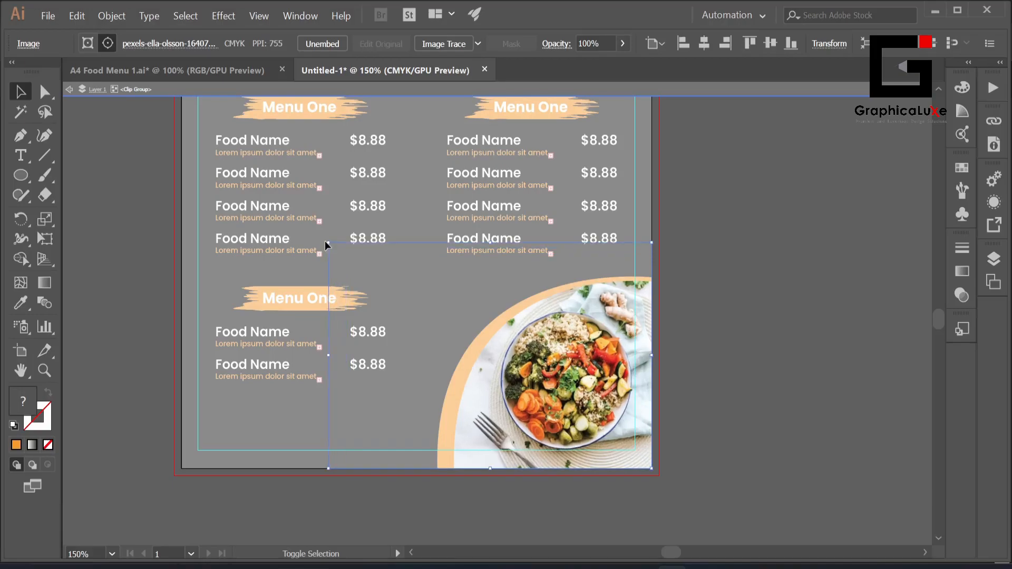
double_click(701, 338)
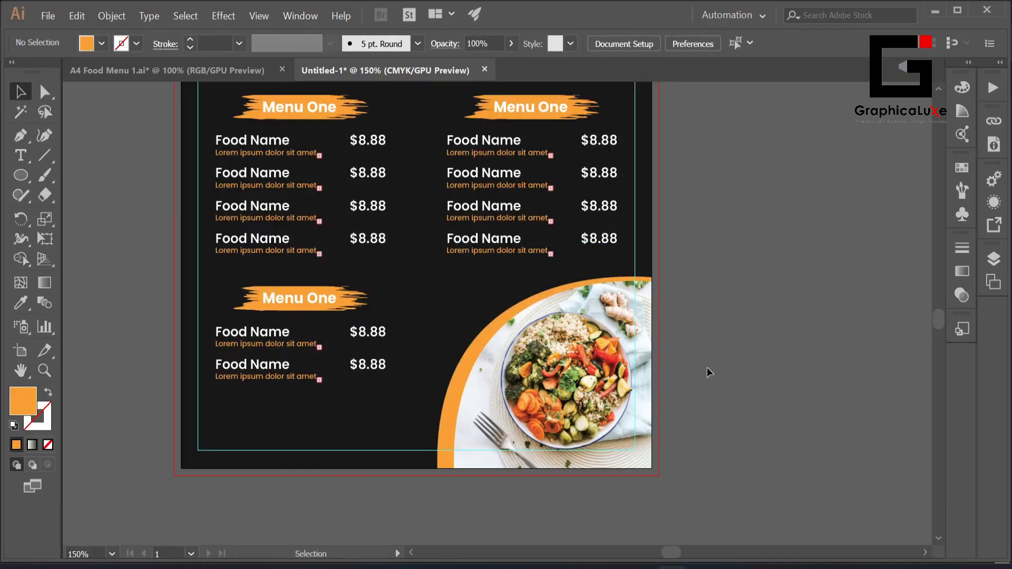
Step: Draw an orange rectangle below the last left-column section and align it to the artboard's left edge
scroll(706, 368, down, 2)
drag(740, 293, 700, 355)
scroll(682, 413, up, 2)
drag(682, 413, 772, 282)
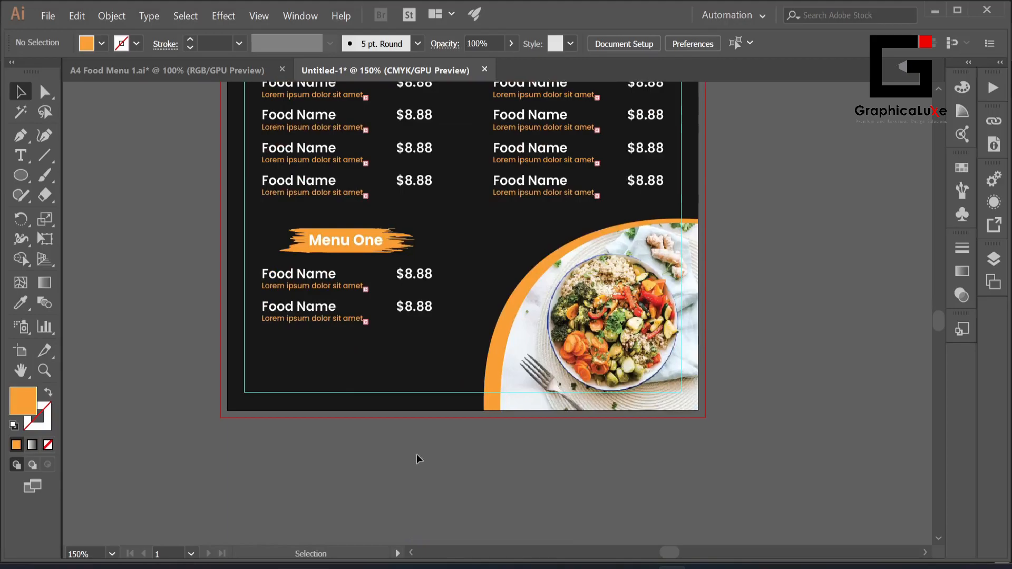
scroll(458, 454, up, 1)
drag(20, 175, 85, 177)
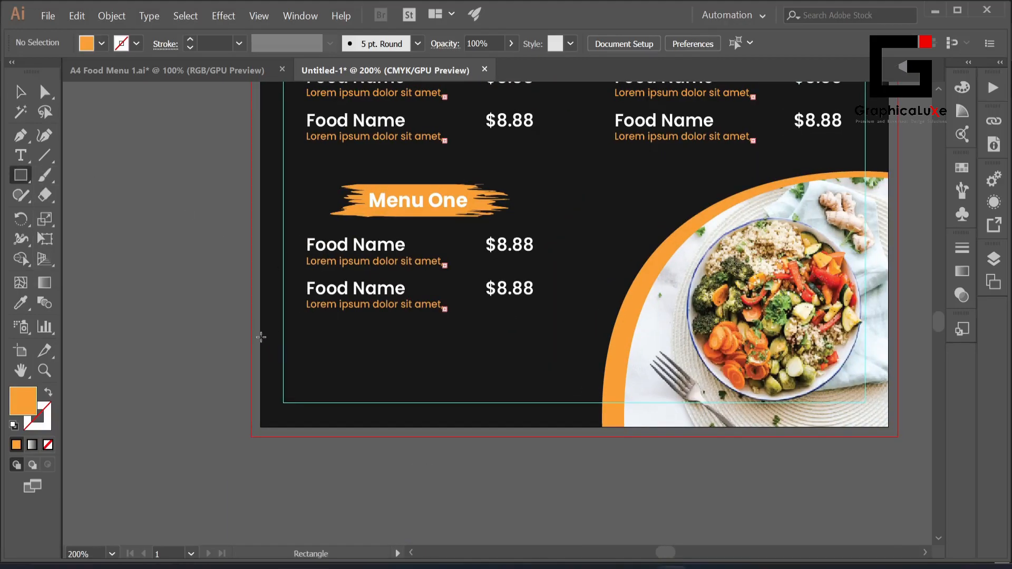
drag(268, 344, 476, 377)
click(20, 92)
click(627, 43)
click(466, 86)
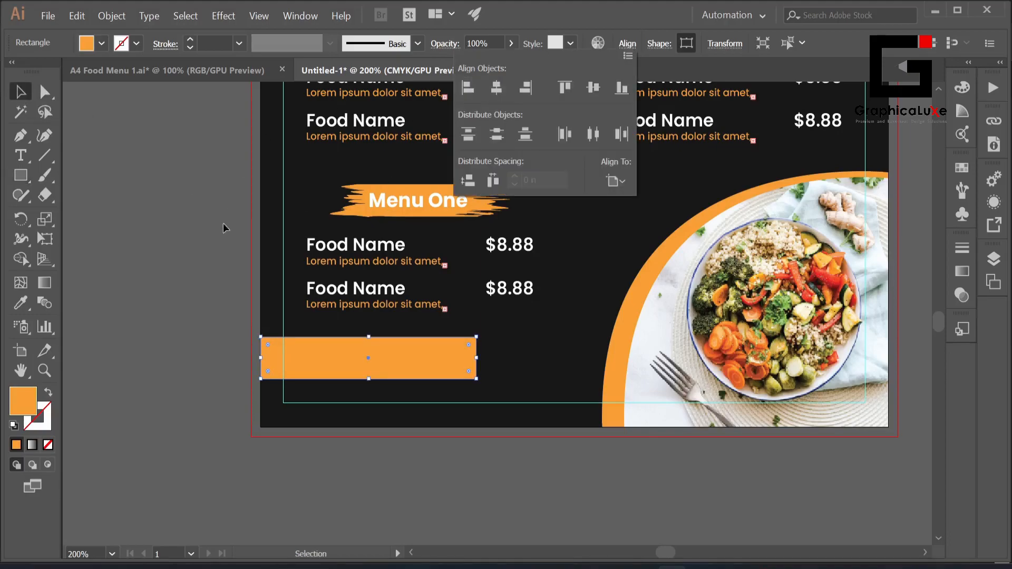
click(149, 274)
Step: Lower the orange bar slightly and round its two right corners with a radius of about 0.26 in
drag(403, 358, 433, 379)
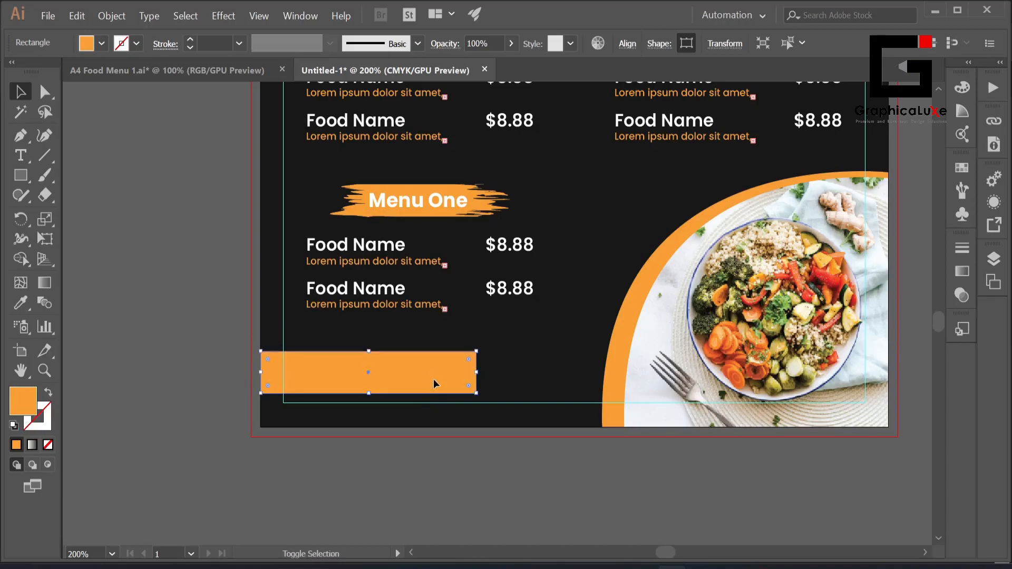
click(200, 305)
click(45, 93)
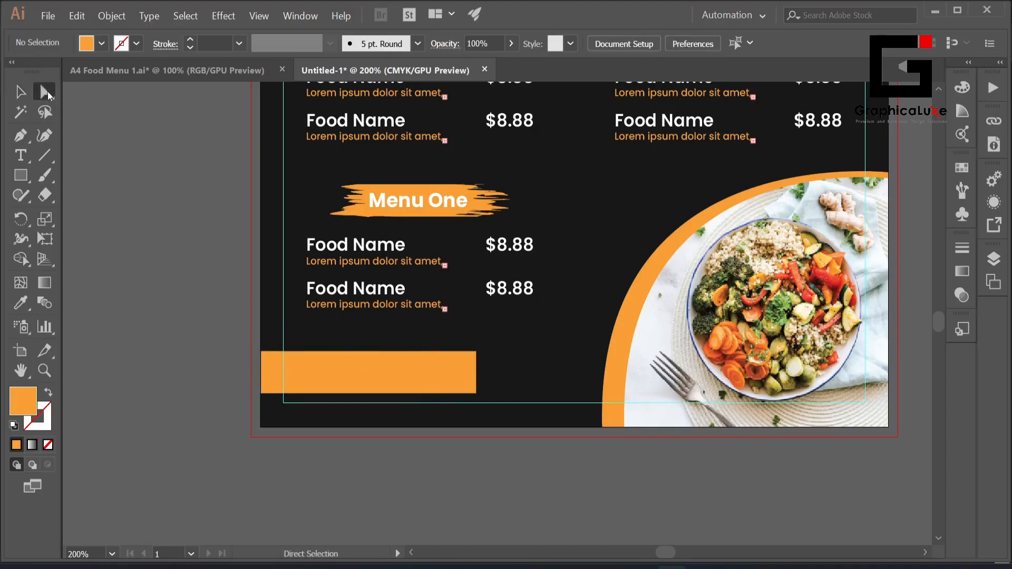
drag(478, 353, 486, 406)
drag(469, 361, 456, 372)
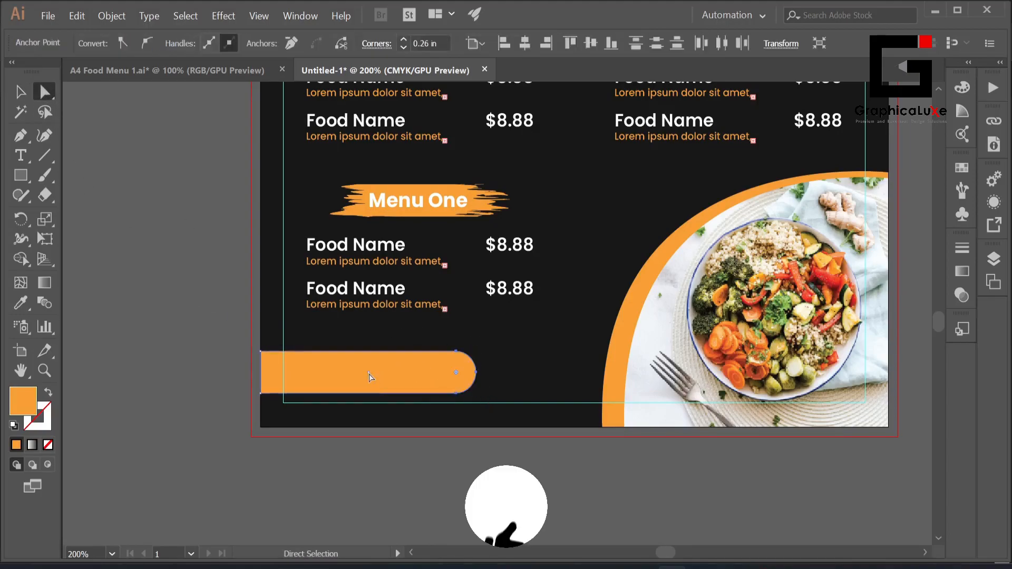
click(215, 305)
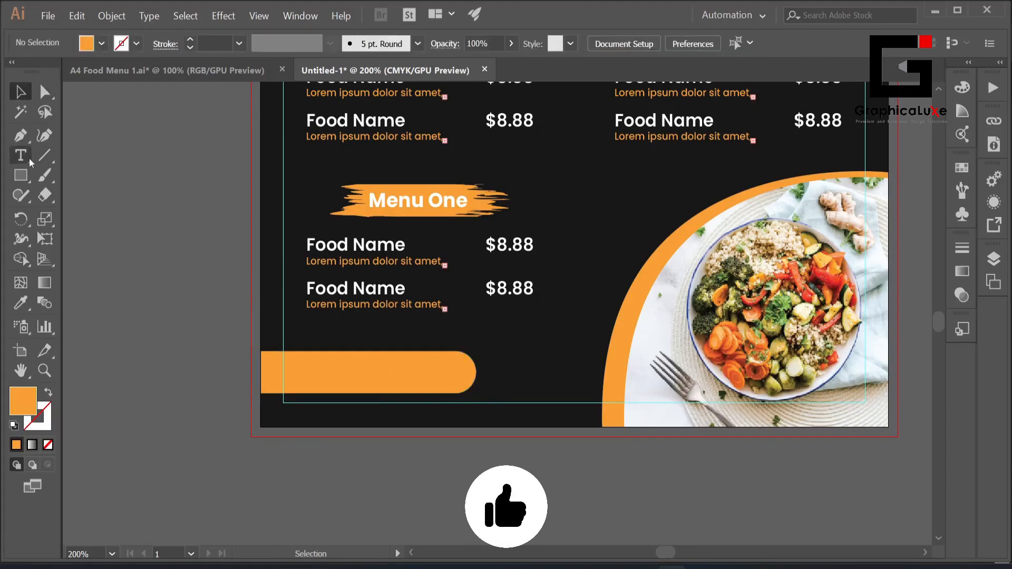
Step: Add the text "Home Delivery" in black on the orange bar and enlarge it to fill most of the bar
key(t)
click(308, 378)
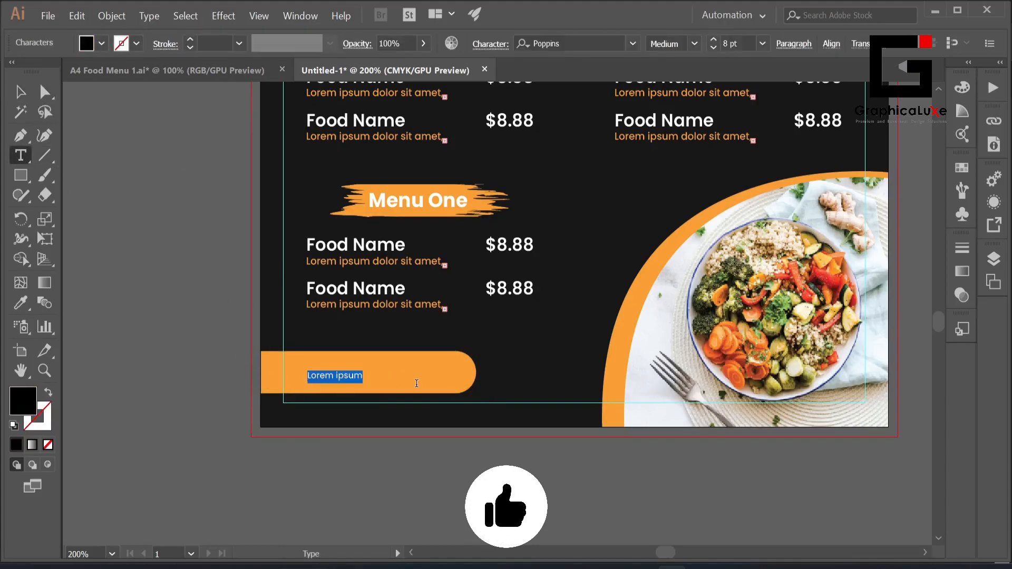
text(Home Delivery)
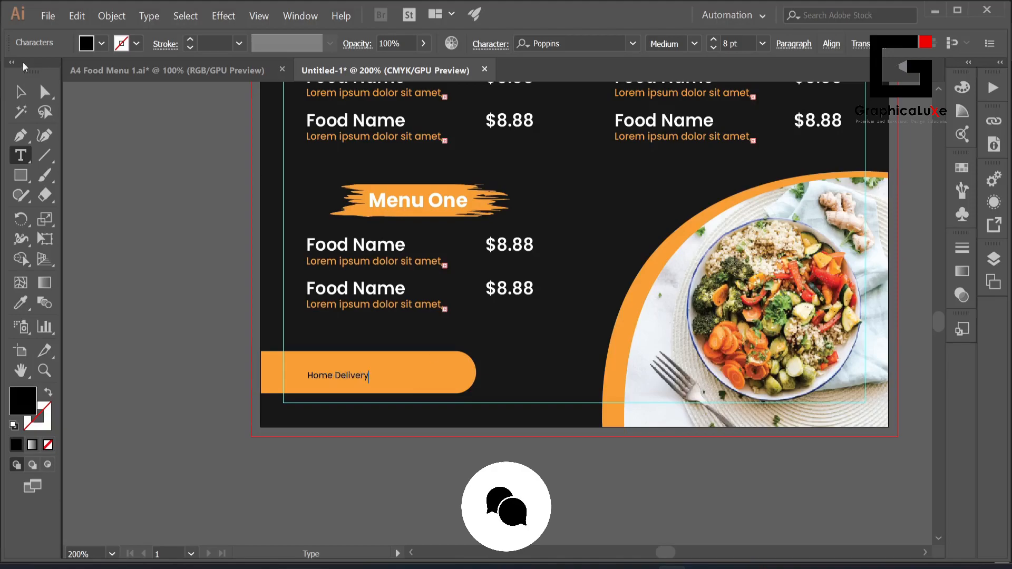
click(21, 96)
drag(369, 370, 411, 375)
click(373, 505)
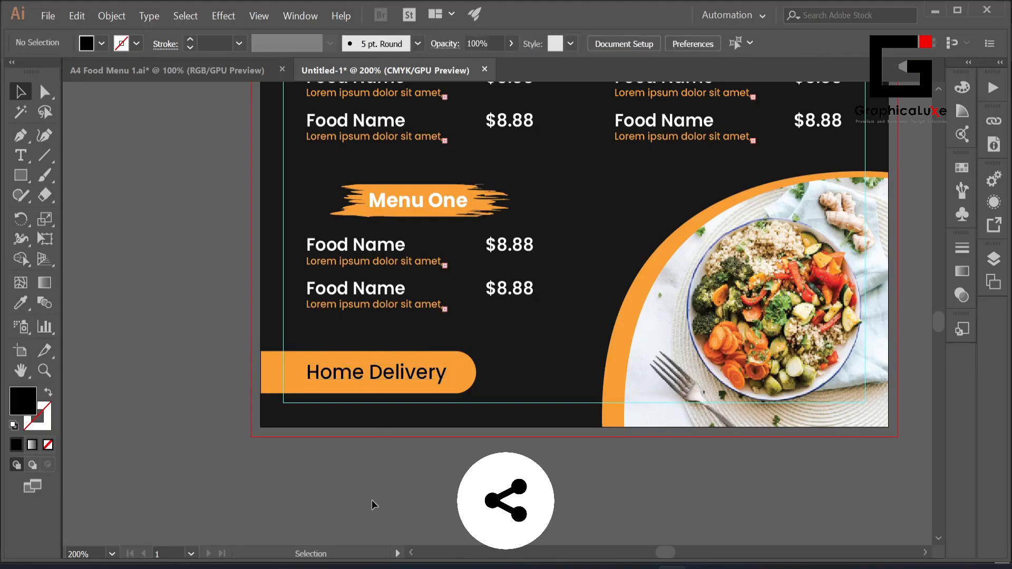
Step: Nudge the "Home Delivery" text slightly left and shorten the orange bar's rounded end to fit closer around it
click(320, 378)
key(Left)
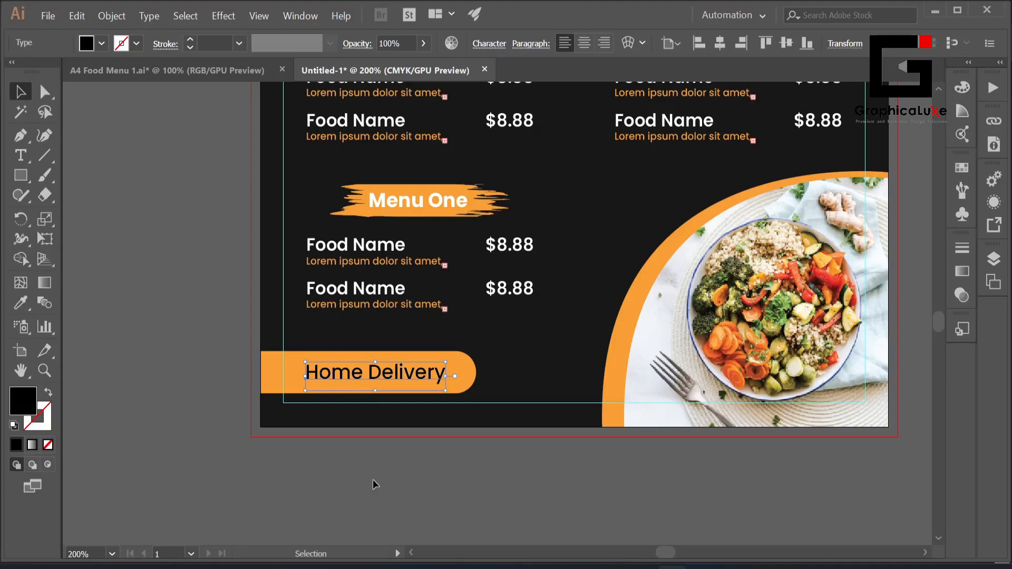
click(375, 482)
click(462, 381)
drag(475, 373, 462, 372)
click(438, 483)
Step: Place the white delivery scooter icon just to the right of the "Home Delivery" bar
scroll(342, 458, down, 3)
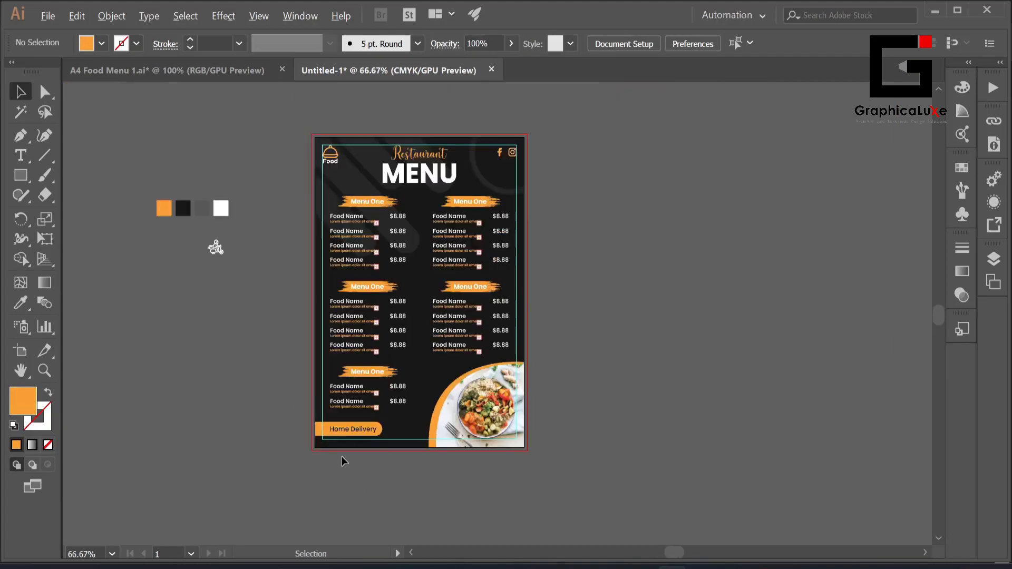
drag(276, 403, 300, 434)
drag(241, 279, 434, 475)
click(413, 495)
scroll(412, 500, up, 4)
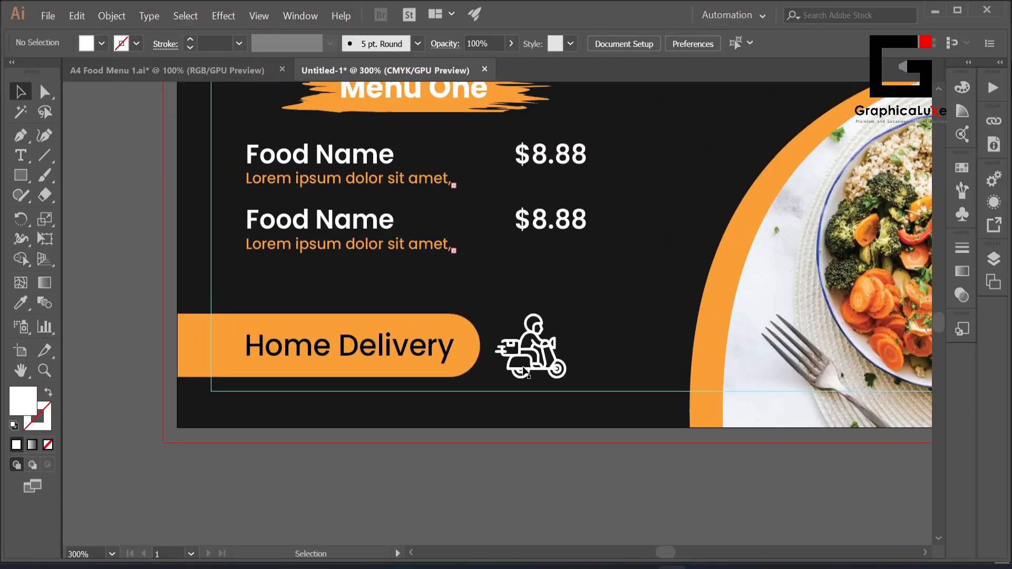
click(524, 371)
click(509, 460)
Step: Ungroup the combined block of menu sections
scroll(507, 467, down, 4)
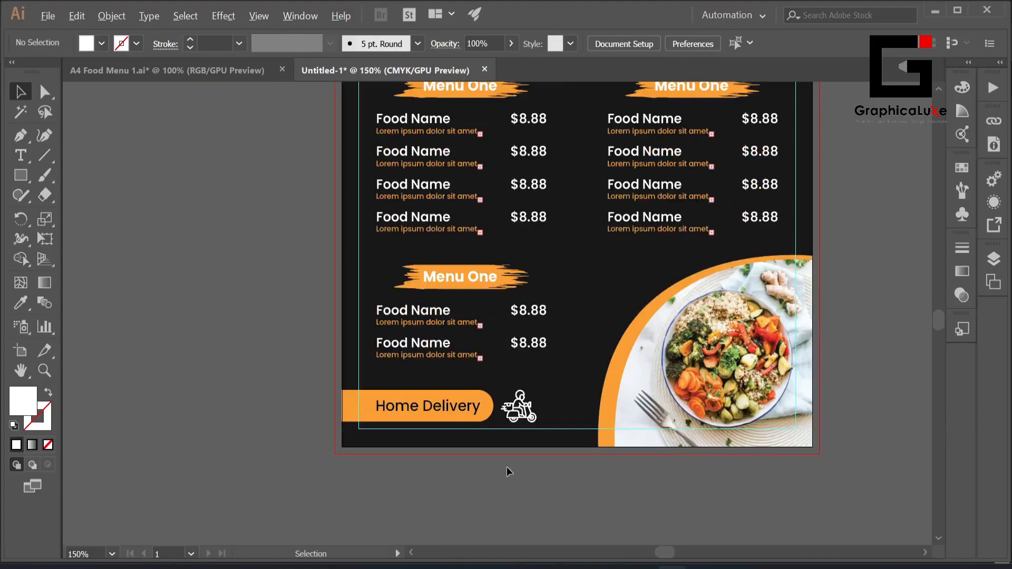
scroll(688, 365, down, 1)
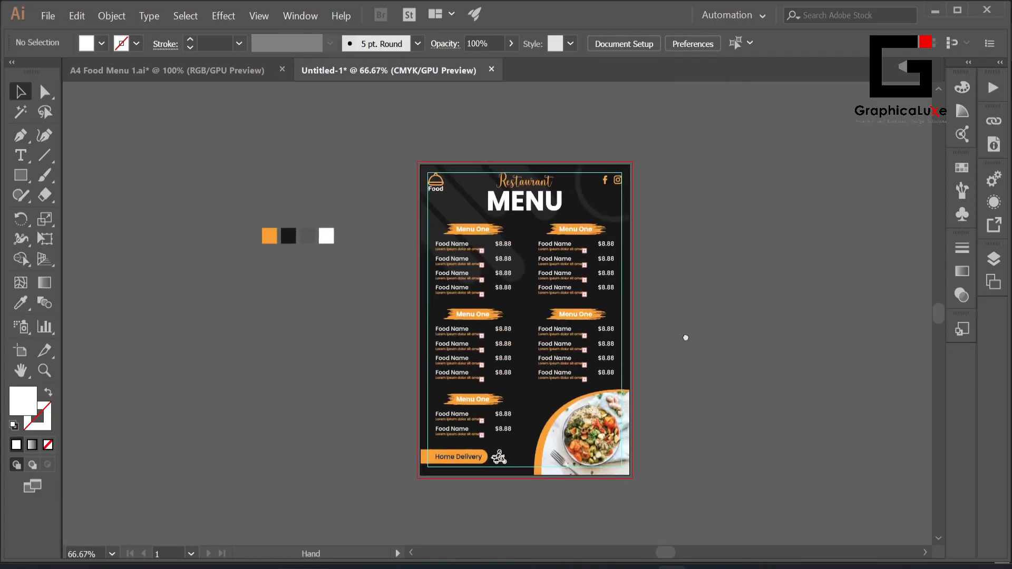
scroll(660, 317, up, 1)
drag(659, 318, 680, 319)
key(space)
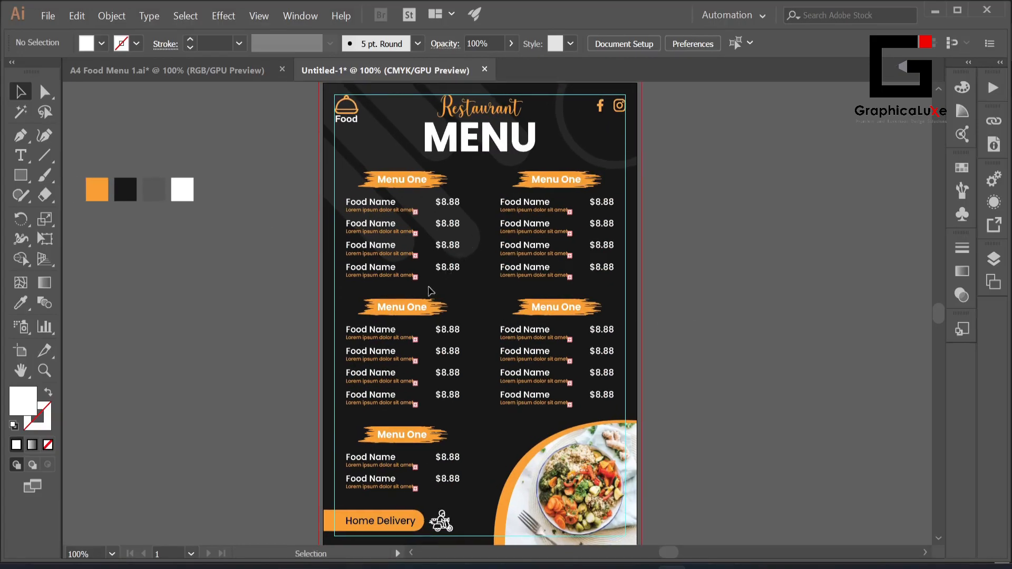
scroll(393, 307, up, 2)
click(451, 313)
right_click(450, 312)
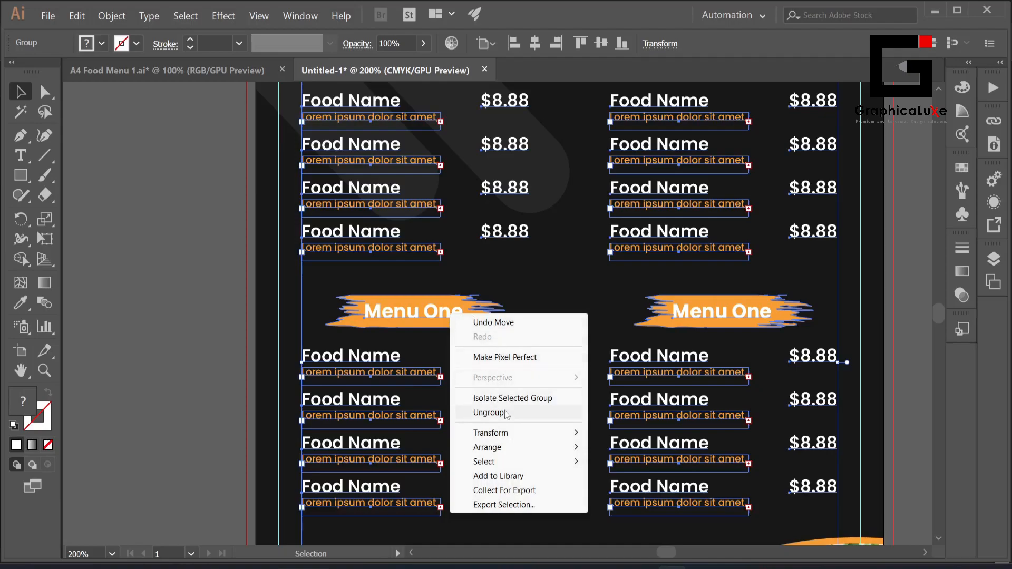
click(488, 412)
click(207, 289)
Step: Ungroup the left column's second section and its heading until the heading text is separate from the brush stroke
scroll(447, 315, down, 1)
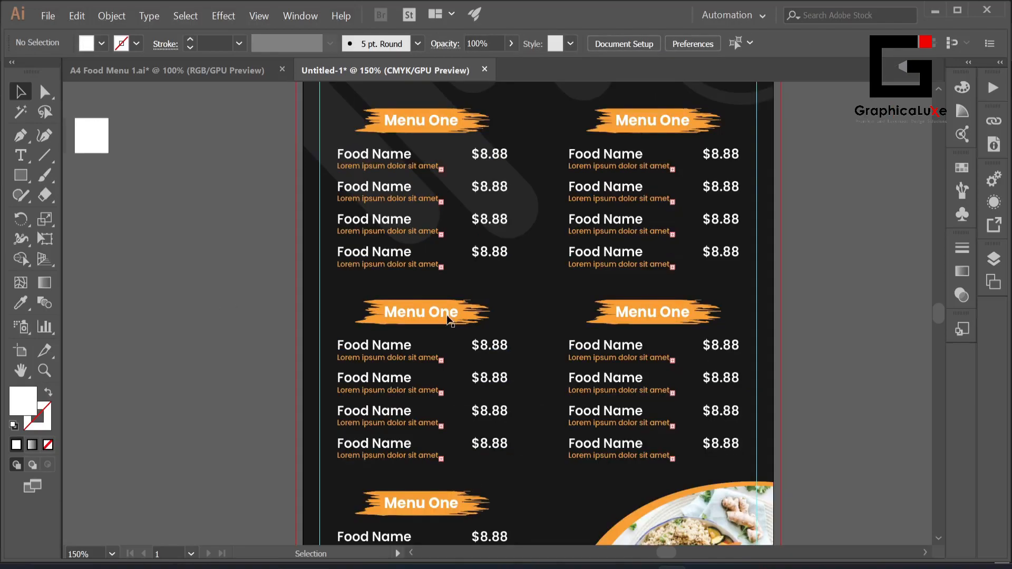
double_click(447, 315)
click(446, 315)
double_click(219, 302)
click(406, 309)
right_click(407, 311)
click(491, 412)
click(527, 285)
click(428, 312)
right_click(430, 313)
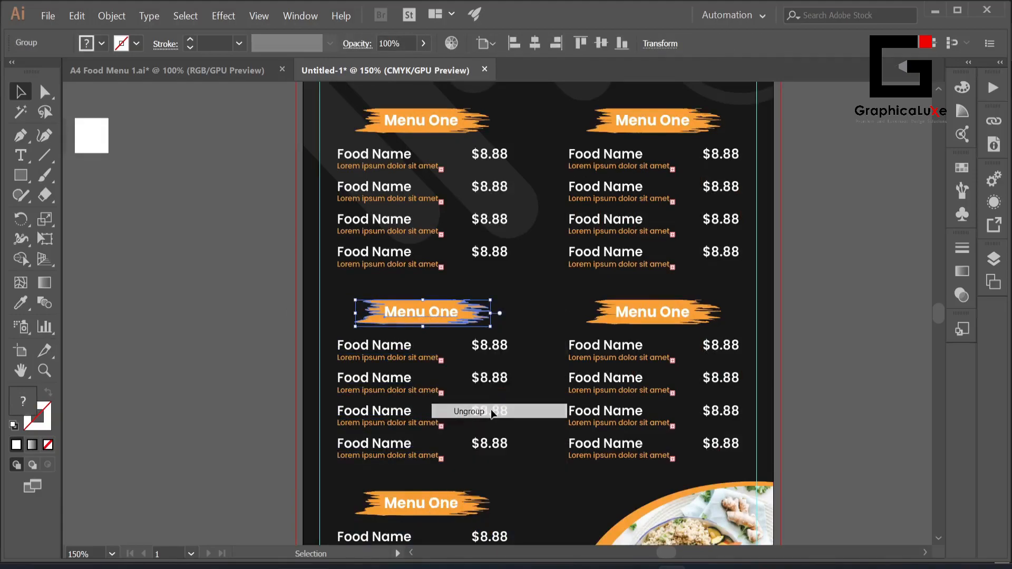
click(493, 414)
click(521, 295)
Step: Rename the left column's second heading "Menu Two" and its third heading "Menu Three"
triple_click(447, 317)
drag(460, 314, 428, 313)
text(Two)
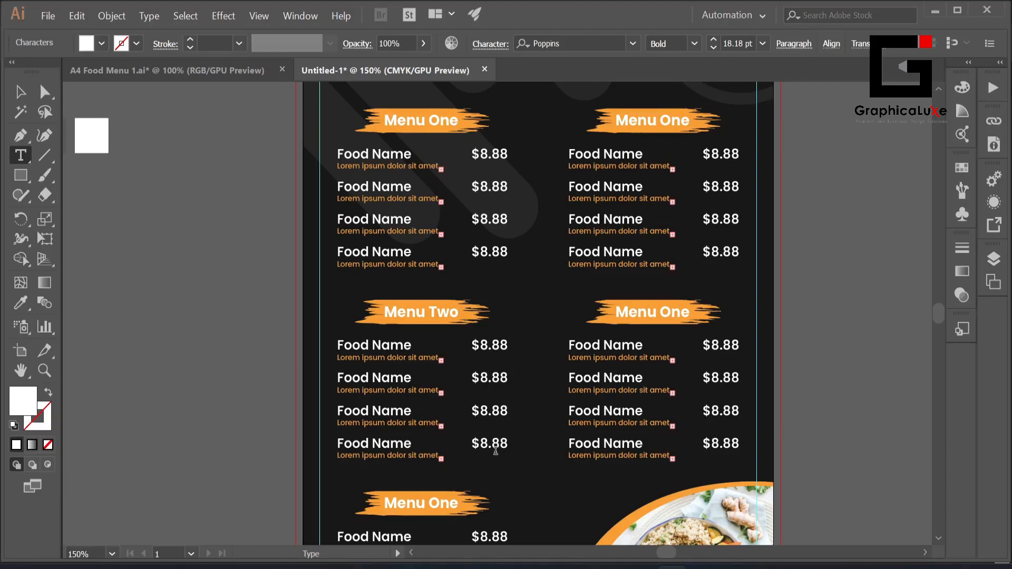
drag(458, 504, 433, 503)
text(Three)
Step: Rename the right column's headings "Menu Four" for the upper section and "Menu Five" for the lower one
drag(688, 120, 660, 121)
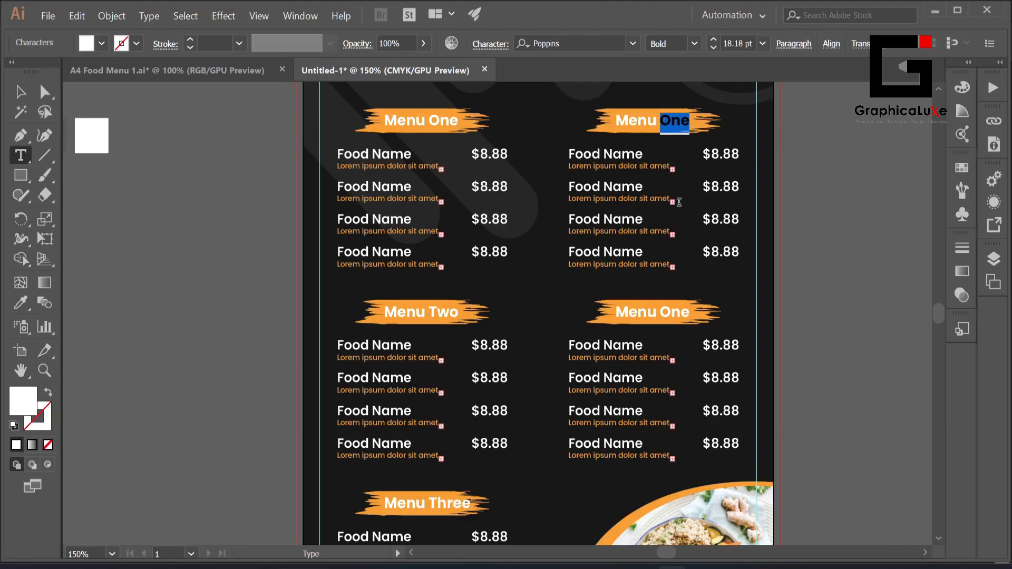
text(Four)
drag(689, 314, 659, 313)
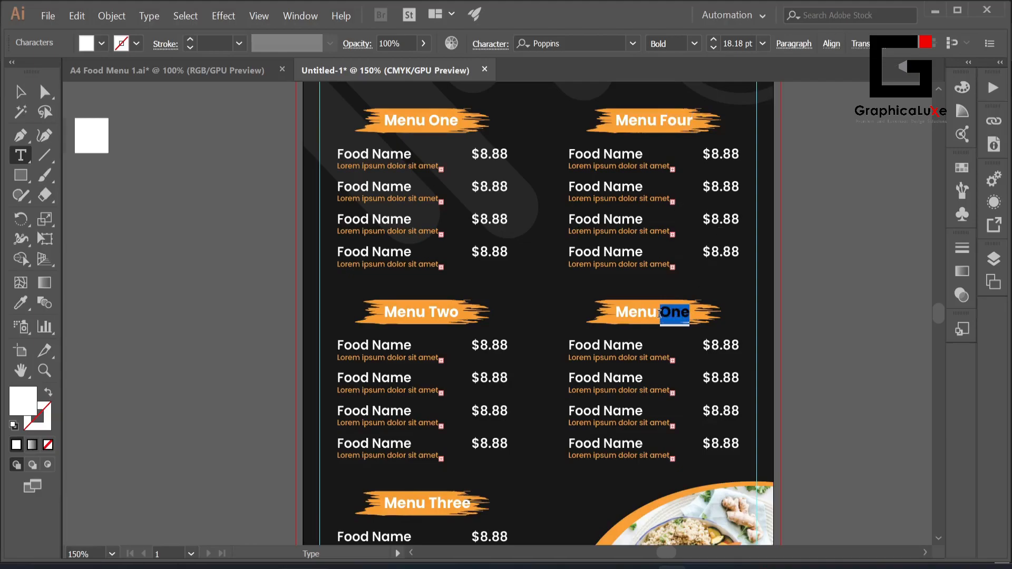
text(Fiv)
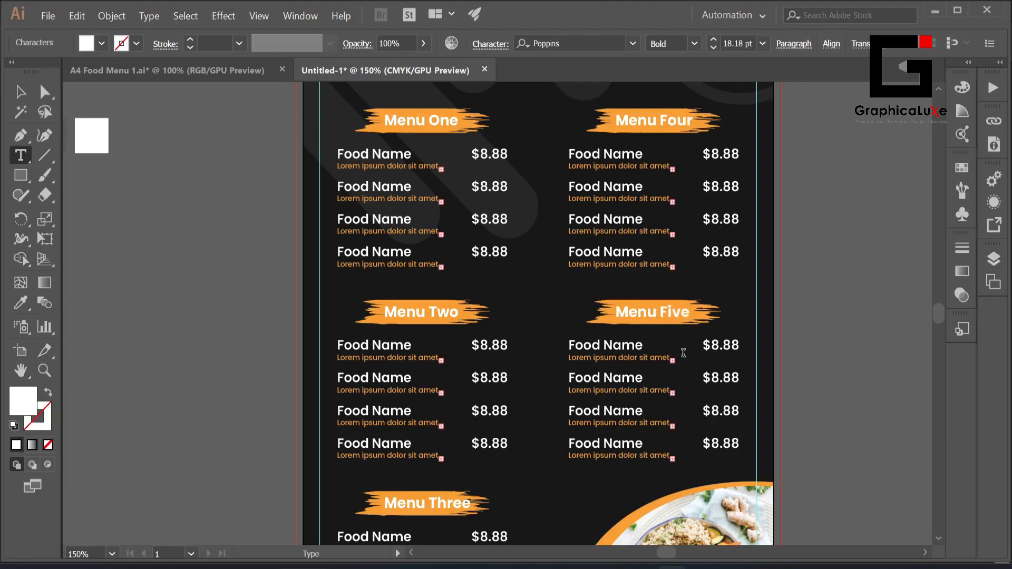
click(20, 91)
click(226, 319)
Step: Shift the "Menu Three" heading text slightly left to center it on its orange brush stroke
scroll(222, 317, down, 1)
drag(211, 392, 275, 348)
scroll(293, 419, up, 3)
drag(308, 419, 190, 404)
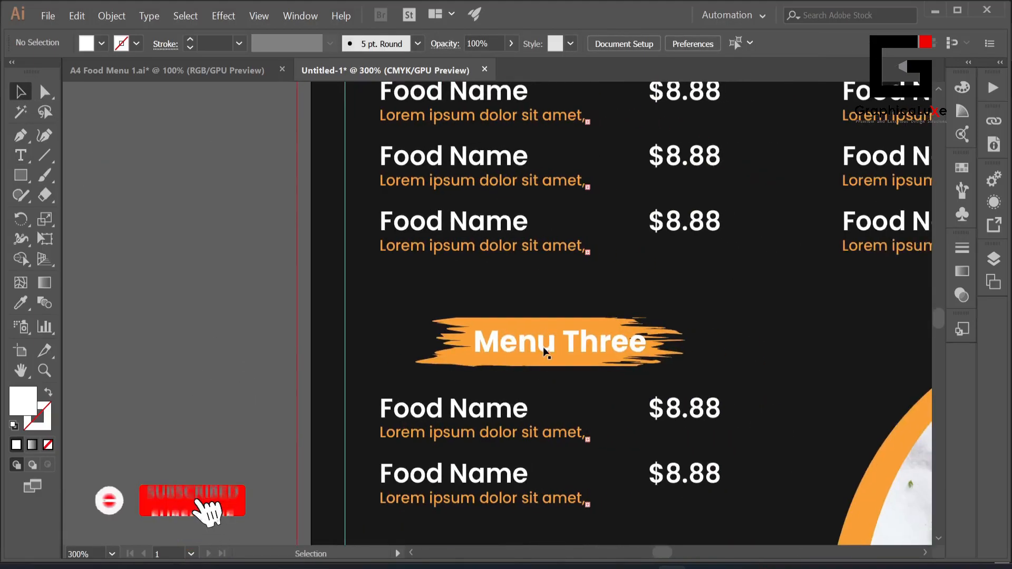
double_click(543, 346)
drag(543, 346, 532, 347)
double_click(188, 329)
scroll(189, 329, down, 1)
scroll(189, 328, down, 3)
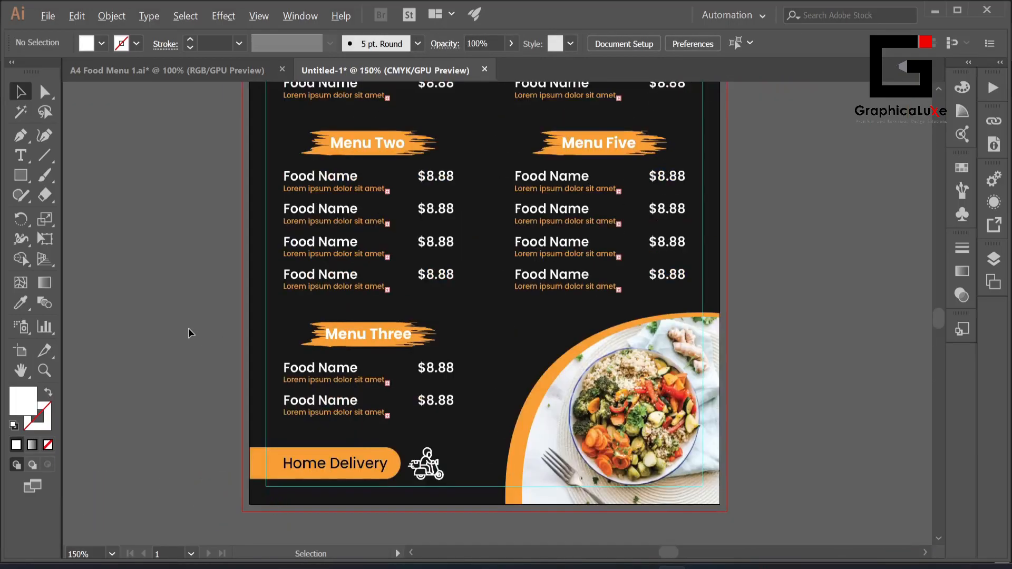
drag(181, 321, 293, 377)
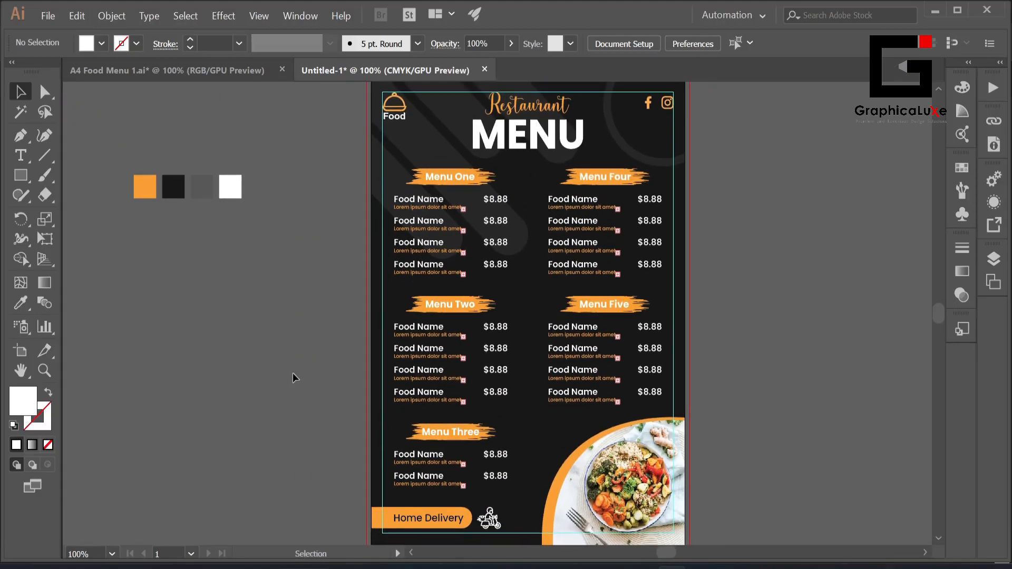